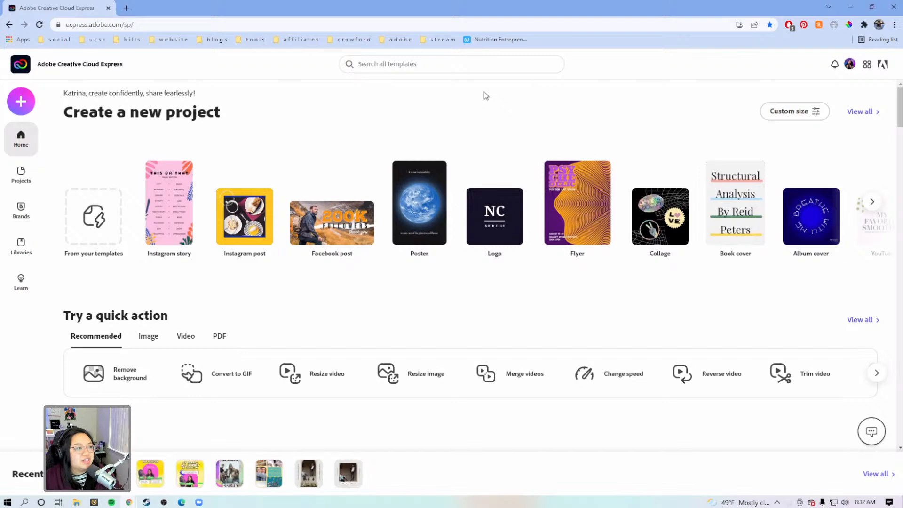
pyautogui.scroll(-2, 641, 129)
pyautogui.scroll(-9, 641, 129)
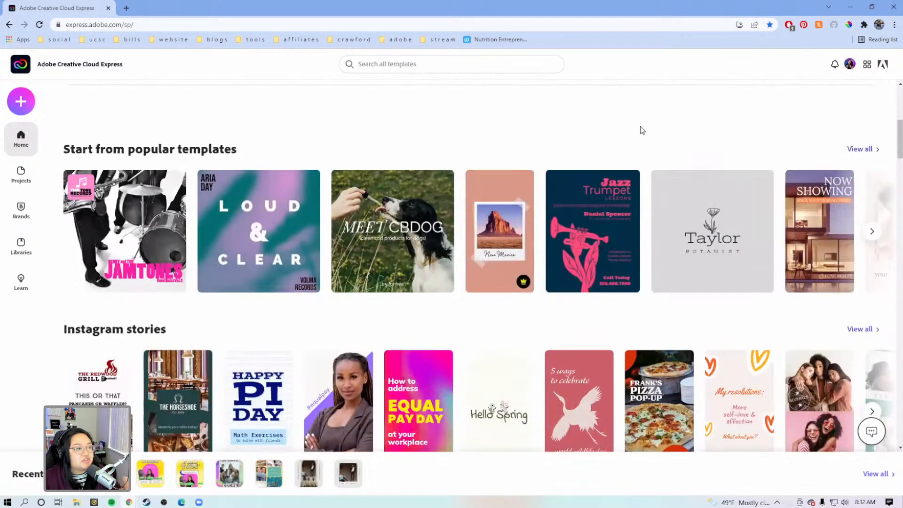
pyautogui.scroll(-3, 461, 269)
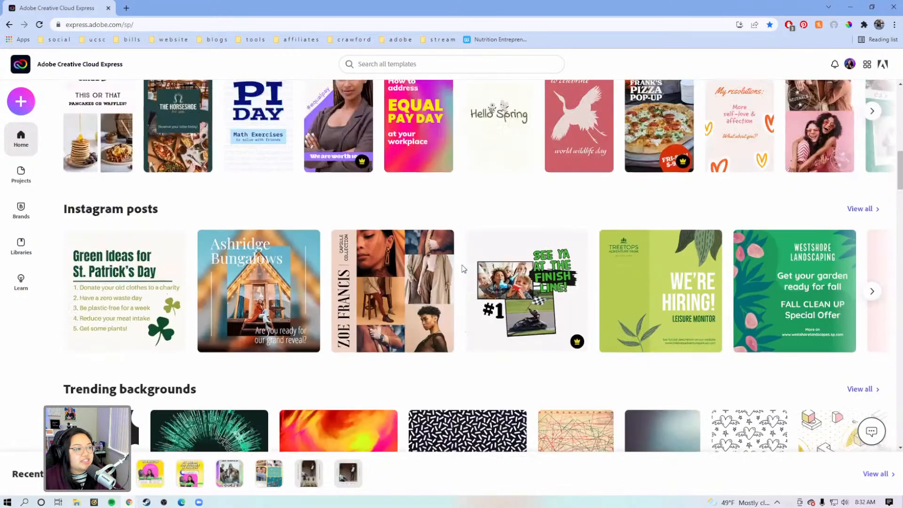
pyautogui.scroll(2, 461, 269)
pyautogui.scroll(9, 463, 269)
pyautogui.scroll(3, 754, 246)
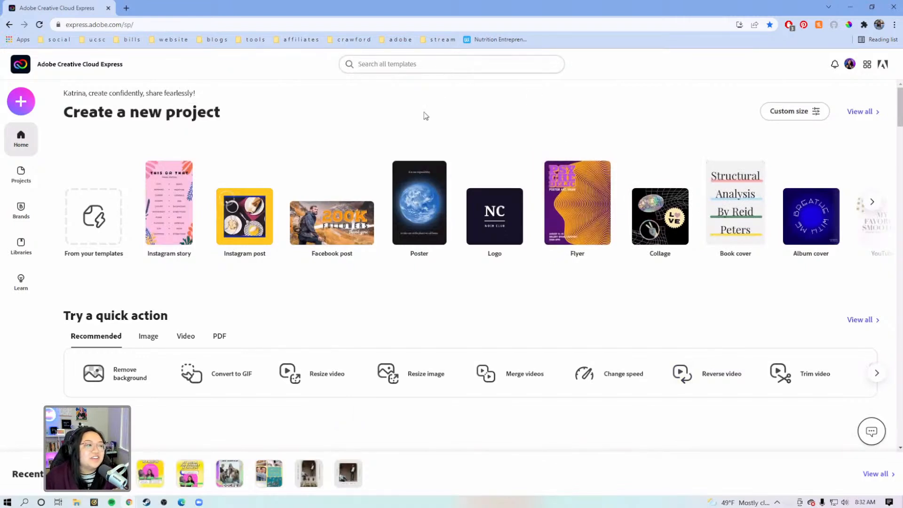
# Step: Search all templates for "youtube thumbnails"
pyautogui.click(419, 64)
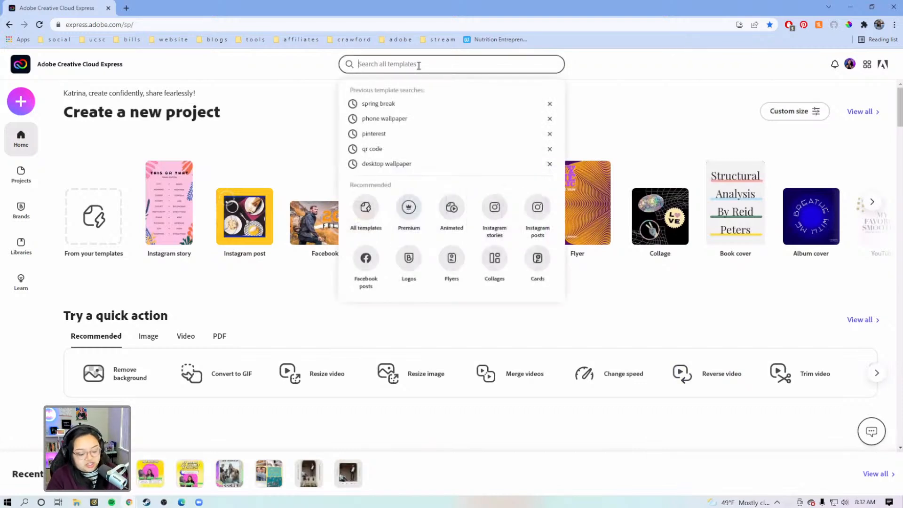
pyautogui.write('youtube thumbna')
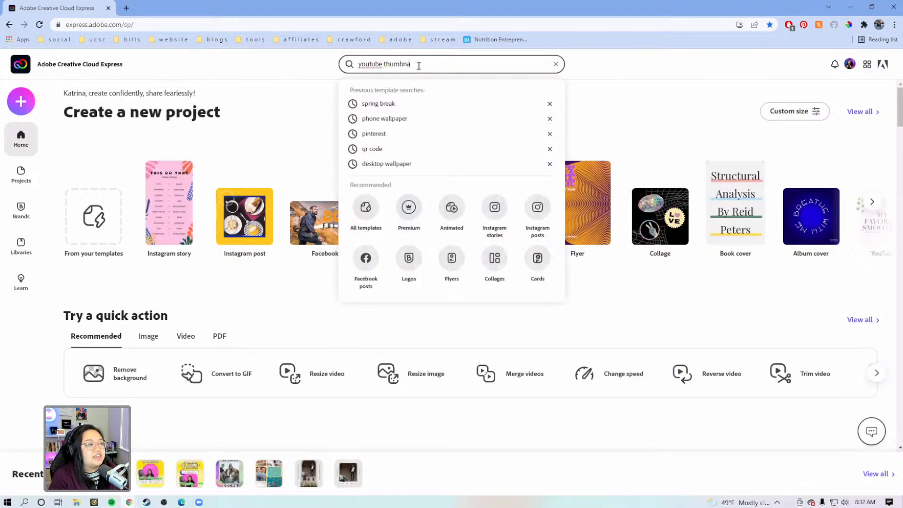
pyautogui.write('ils')
pyautogui.press('Return')
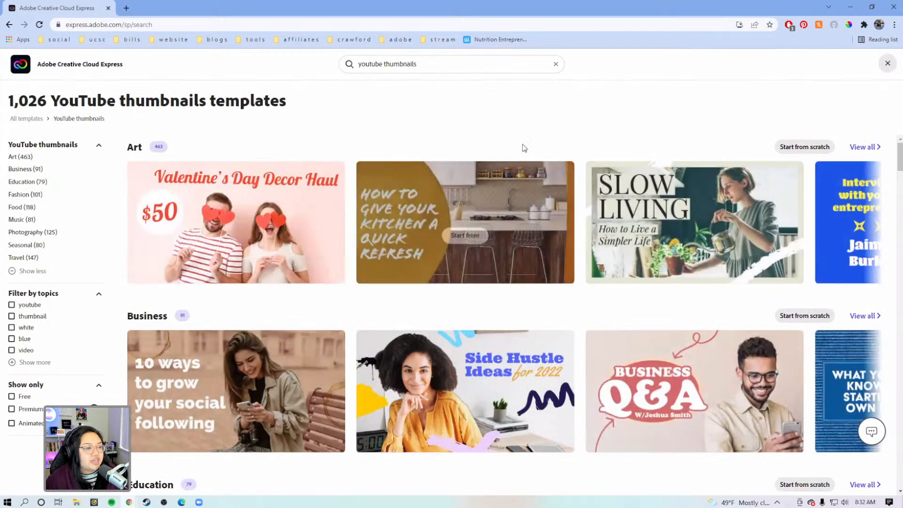
# Step: Look through the YouTube thumbnail templates, both the category rows and the full grid below them, for a suitable layout
pyautogui.scroll(-1, 362, 324)
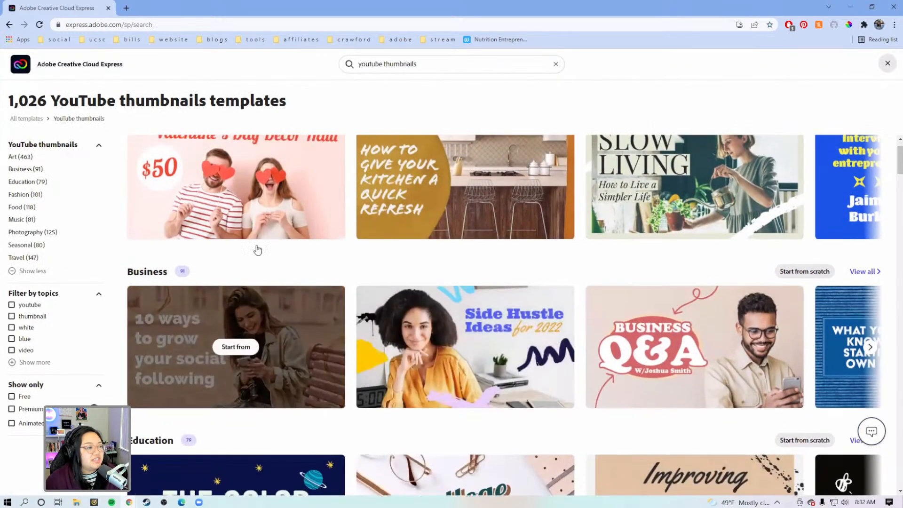
pyautogui.scroll(1, 297, 268)
pyautogui.scroll(-6, 787, 228)
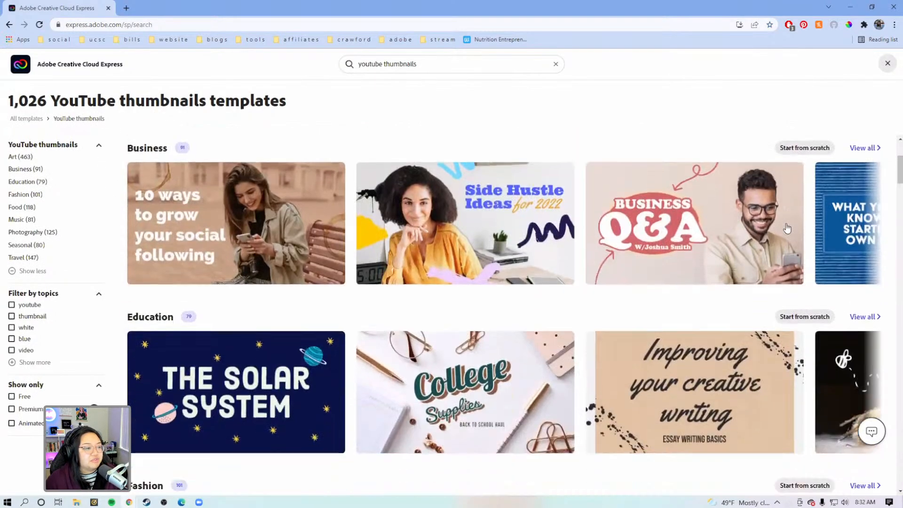
pyautogui.scroll(-6, 787, 228)
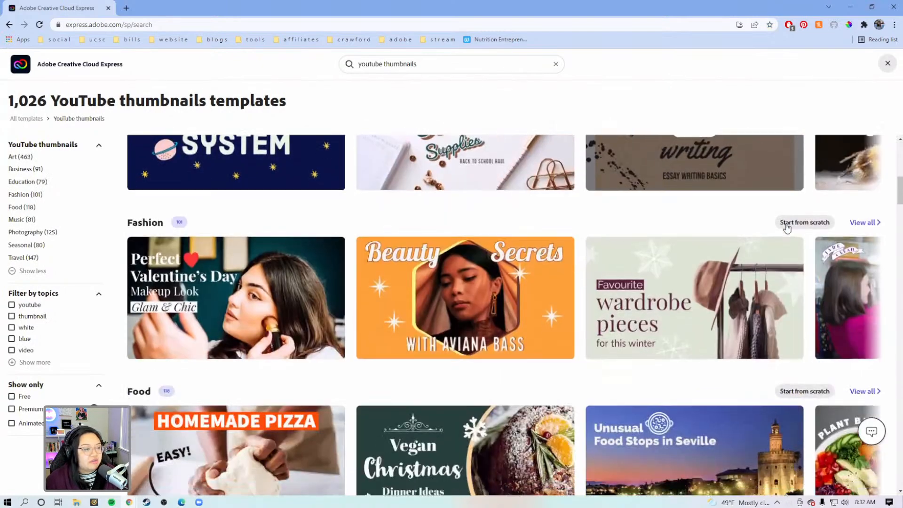
pyautogui.scroll(-7, 706, 245)
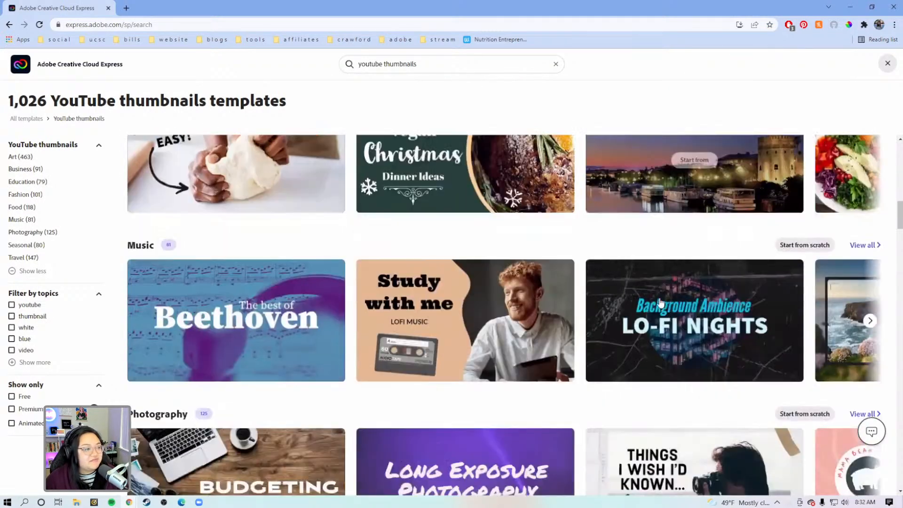
pyautogui.scroll(-6, 705, 321)
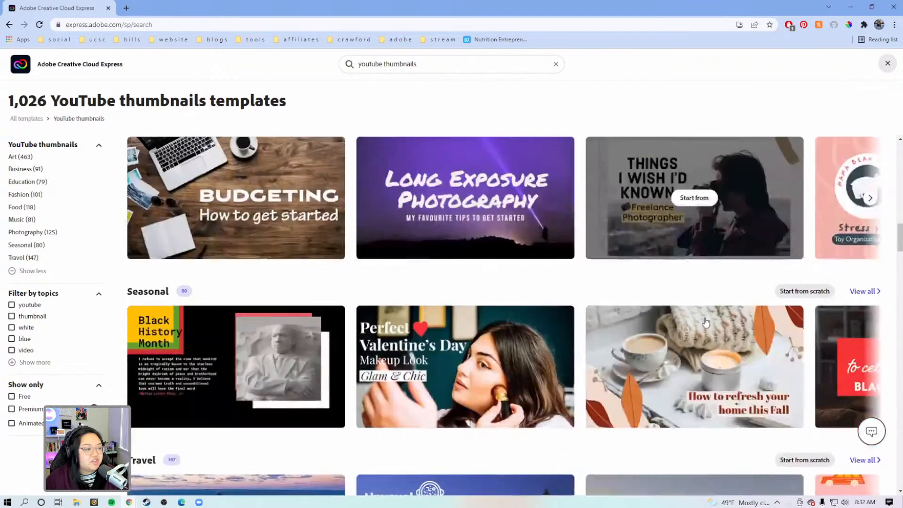
pyautogui.scroll(-11, 705, 321)
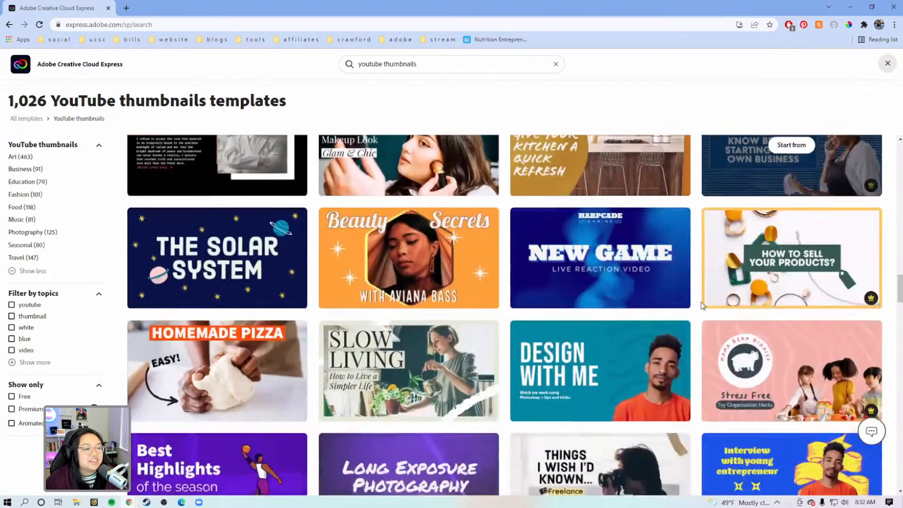
pyautogui.scroll(-1, 701, 302)
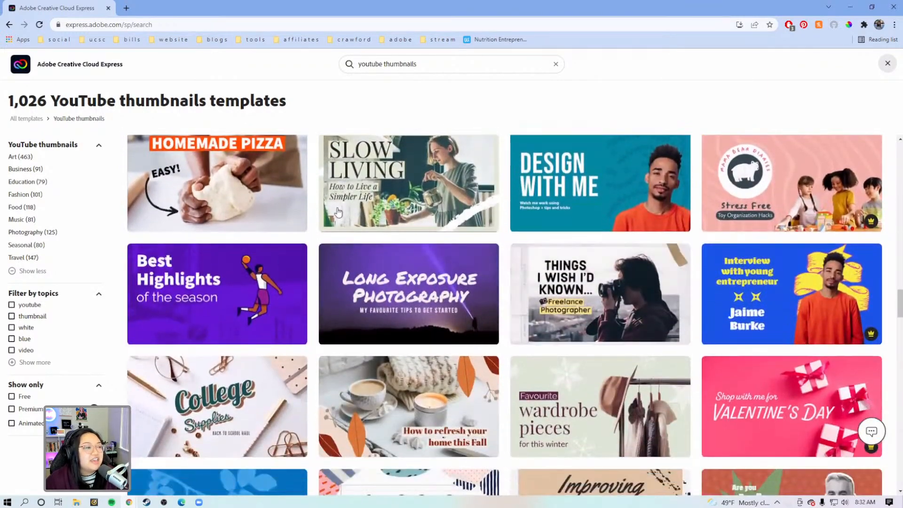
pyautogui.moveTo(415, 264)
pyautogui.scroll(-5, 412, 275)
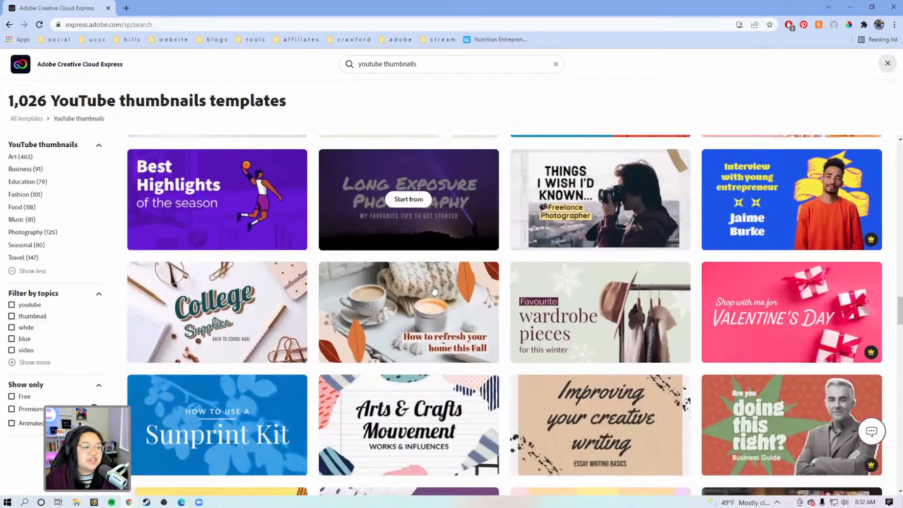
pyautogui.scroll(-2, 435, 290)
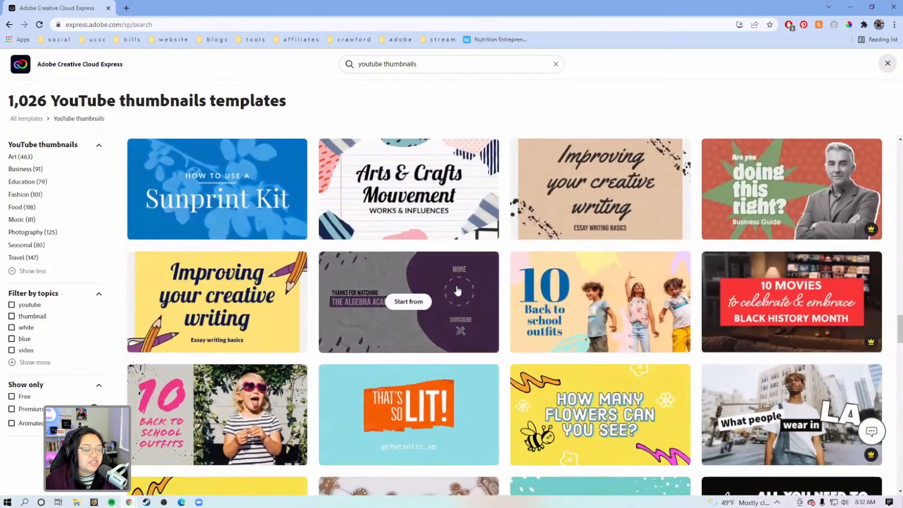
pyautogui.scroll(-5, 457, 290)
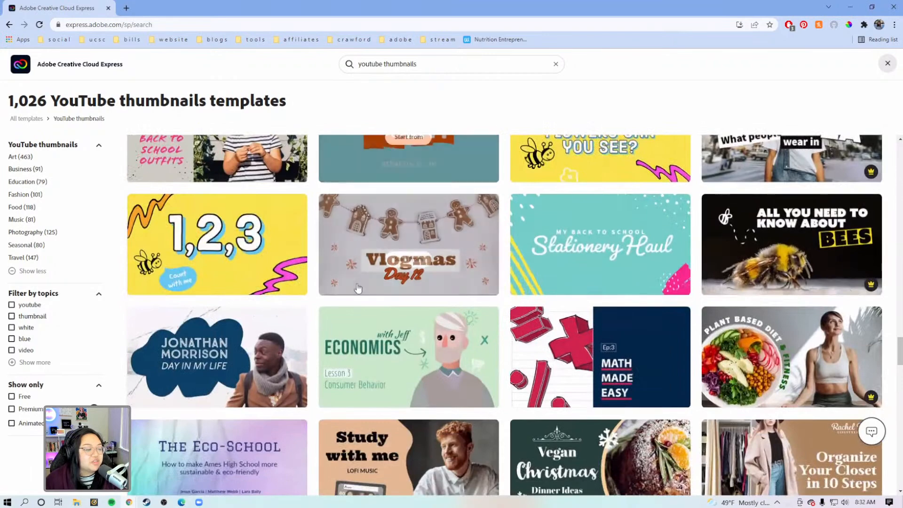
pyautogui.moveTo(788, 290)
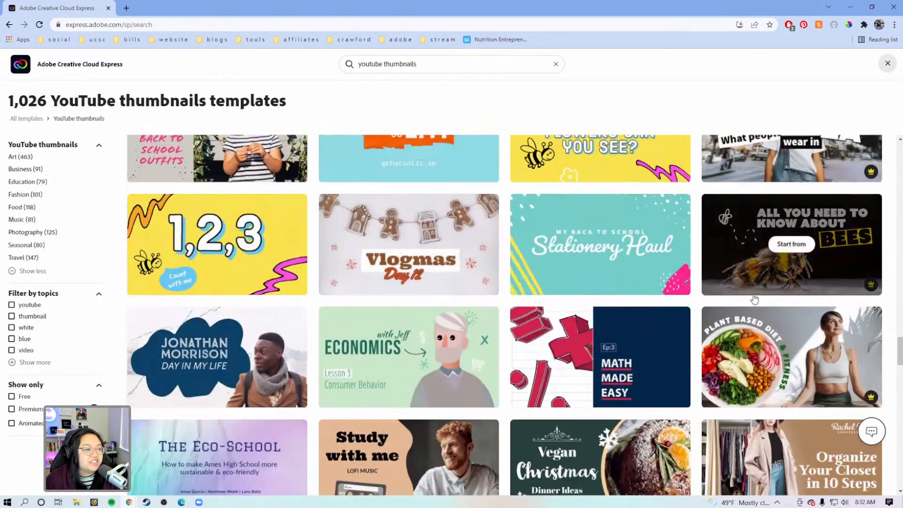
pyautogui.scroll(-3, 697, 301)
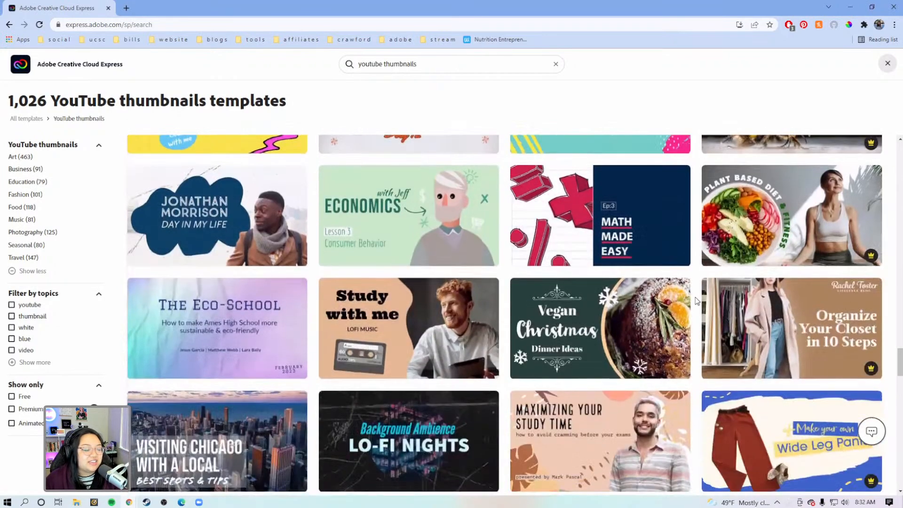
pyautogui.moveTo(684, 294)
pyautogui.scroll(-1, 684, 295)
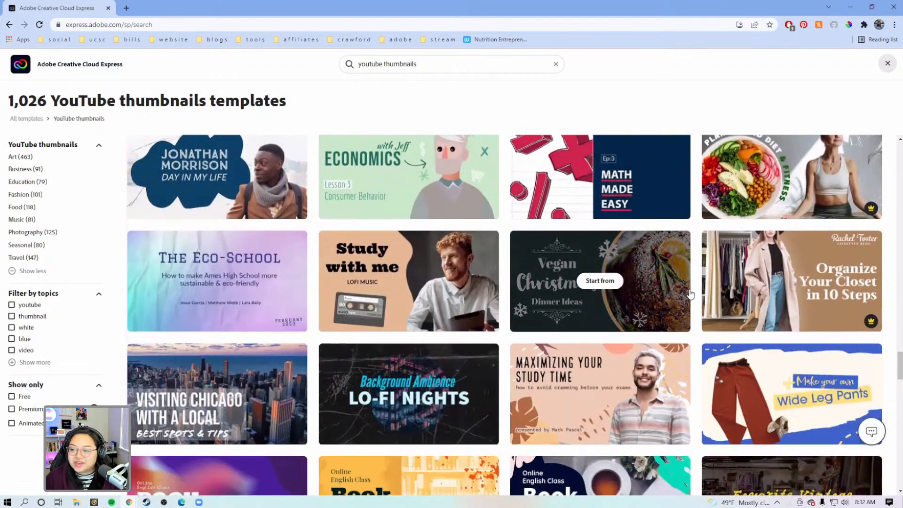
pyautogui.scroll(-2, 694, 294)
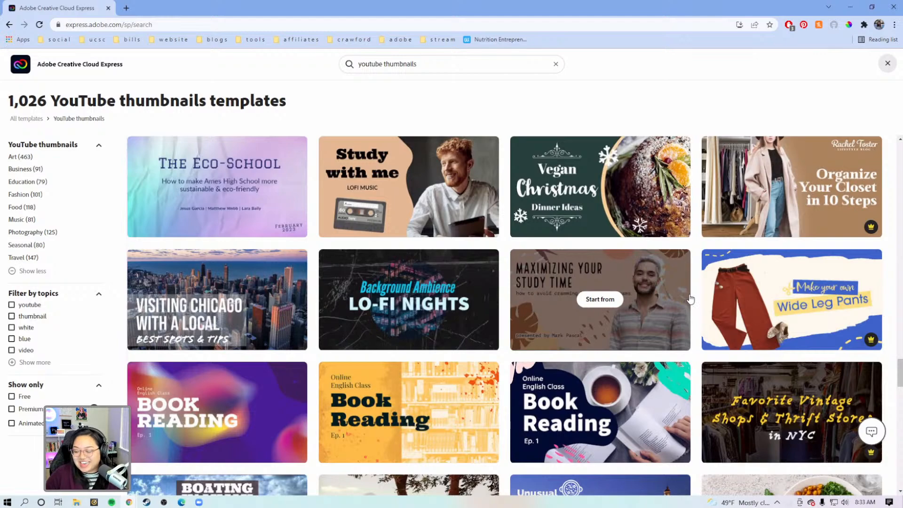
pyautogui.scroll(-1, 692, 298)
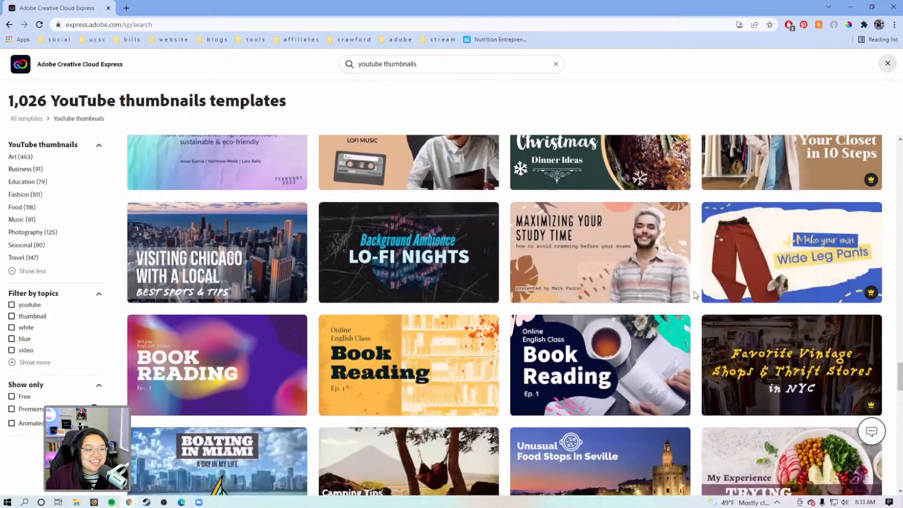
pyautogui.scroll(-8, 694, 295)
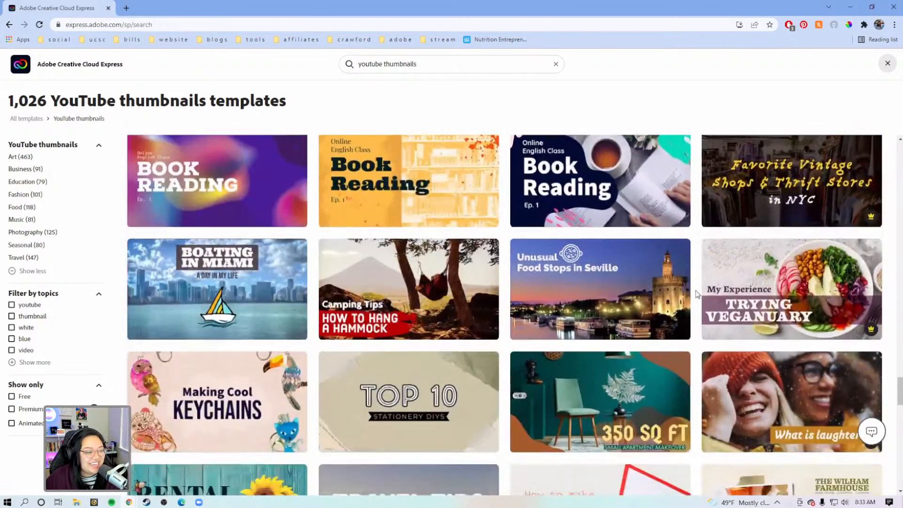
pyautogui.scroll(10, 698, 294)
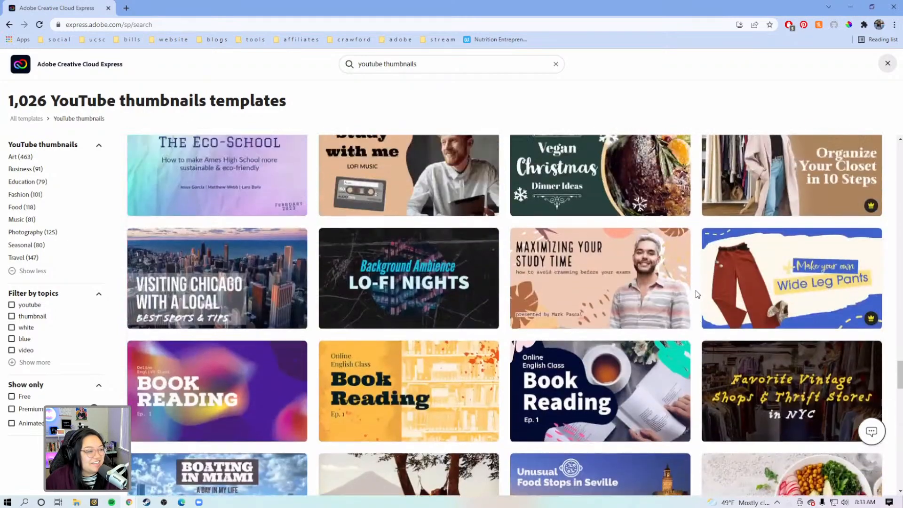
pyautogui.scroll(5, 698, 294)
pyautogui.scroll(-4, 494, 264)
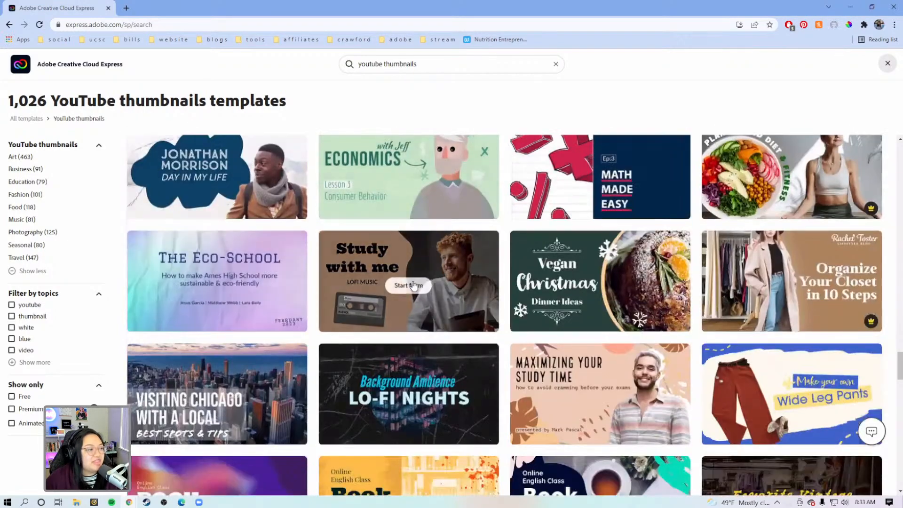
# Step: Create a project from the "Study with me" lofi music template and leave nothing selected on the canvas
pyautogui.click(408, 281)
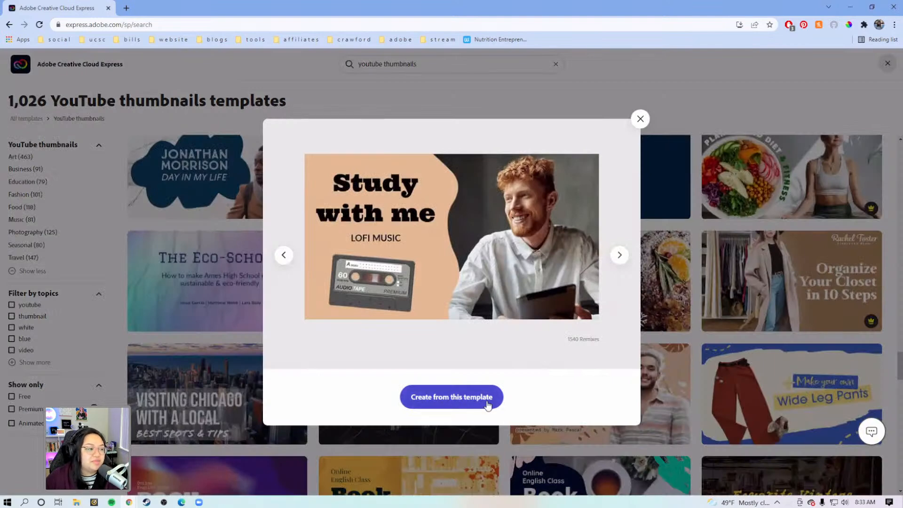
pyautogui.click(469, 400)
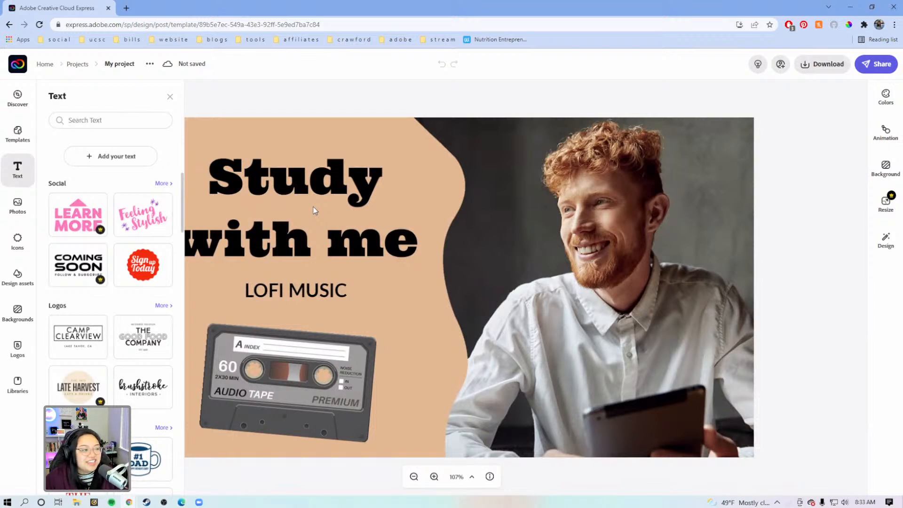
pyautogui.click(267, 103)
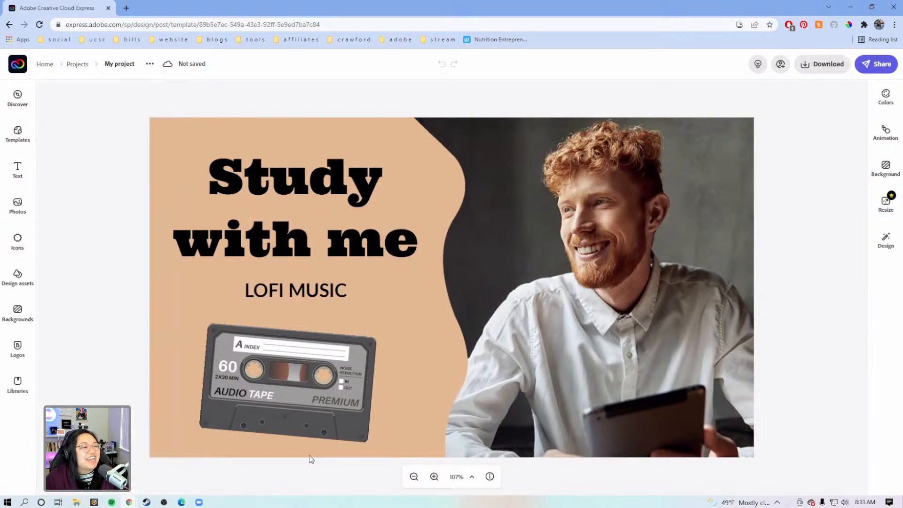
pyautogui.click(303, 418)
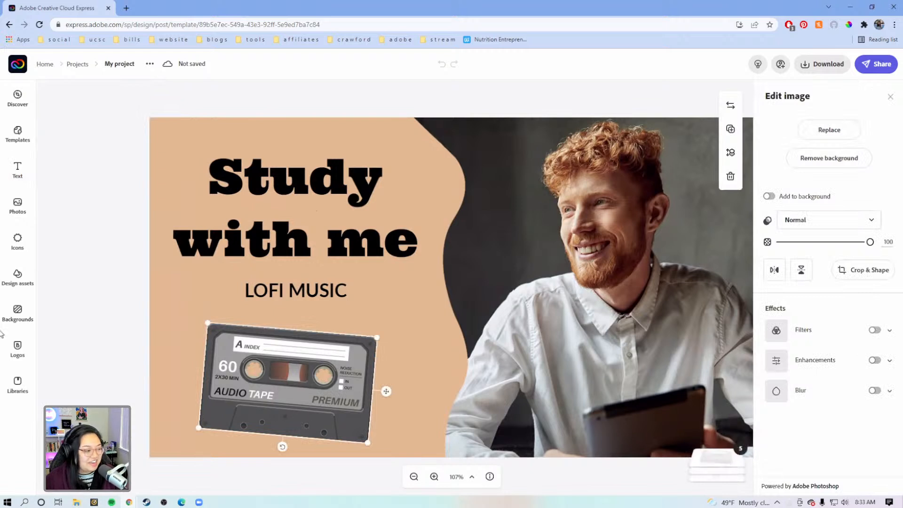
pyautogui.click(569, 94)
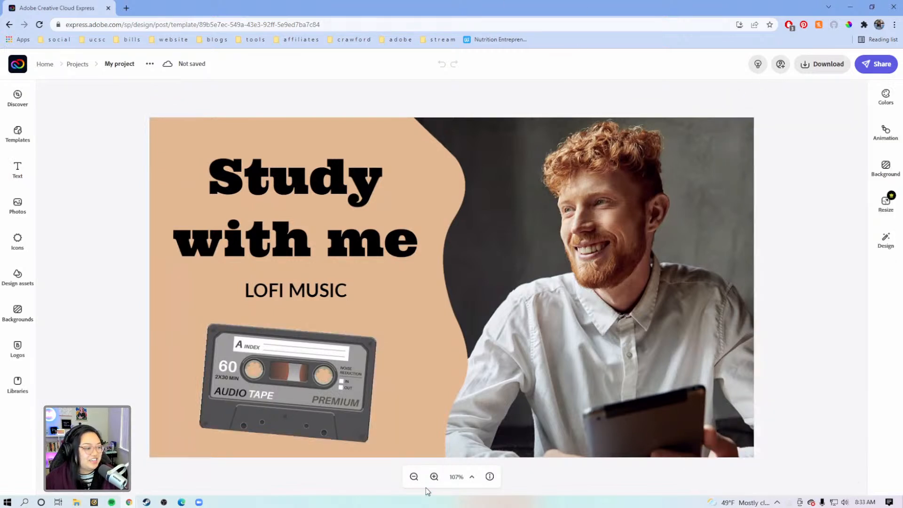
# Step: Zoom the canvas out to 100% and start replacing the photo of the smiling man with an image from Lightroom
pyautogui.click(414, 477)
pyautogui.click(645, 203)
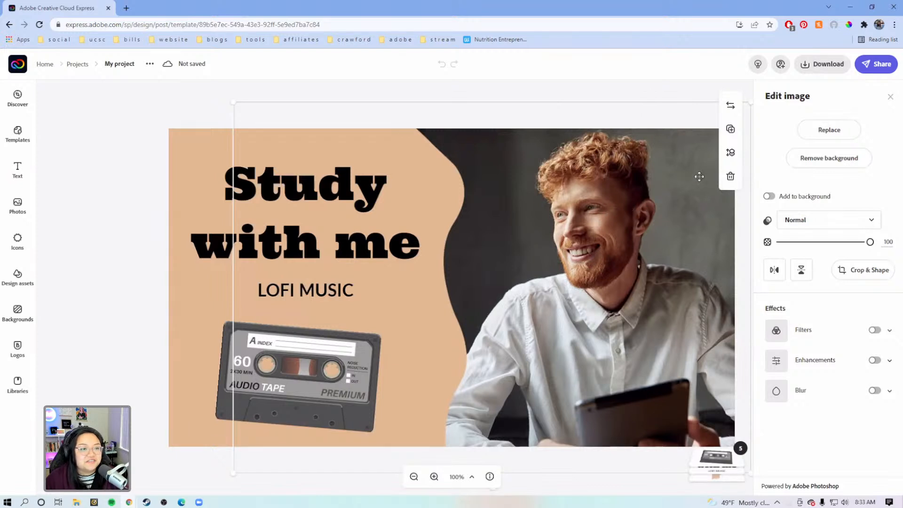
pyautogui.click(846, 138)
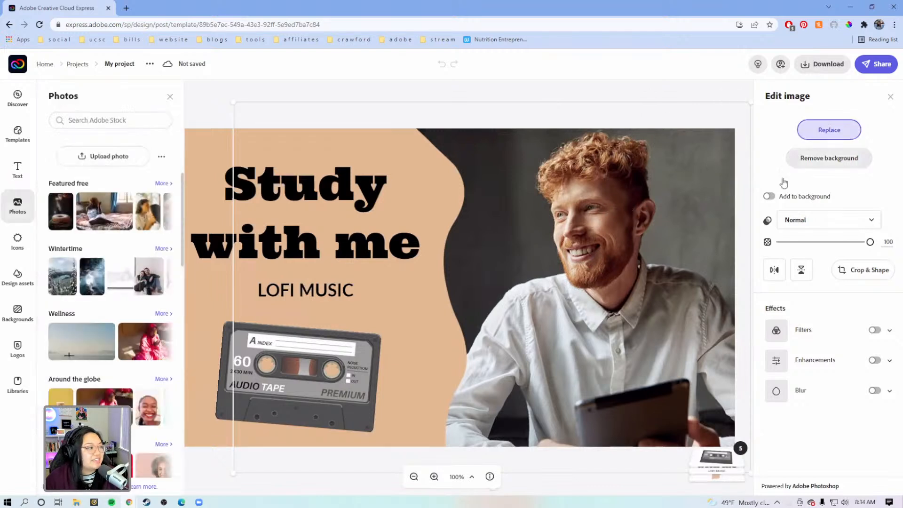
pyautogui.click(162, 156)
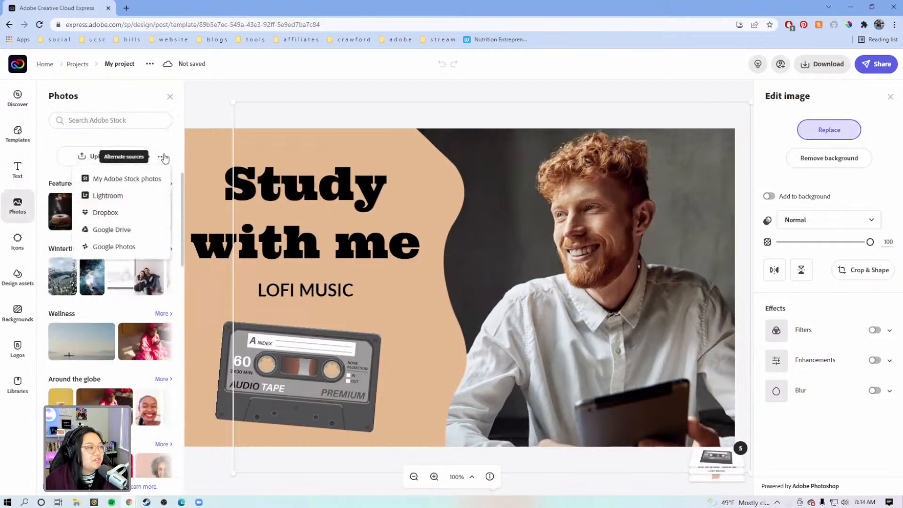
pyautogui.click(130, 199)
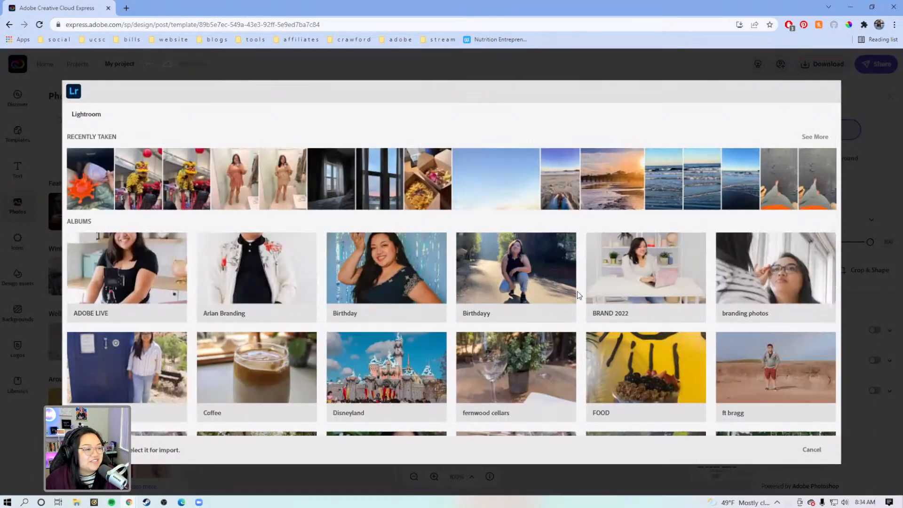
# Step: Replace the portrait with the BRAND 2022 album photo of the woman in a black top sitting on the couch with a pink laptop
pyautogui.click(639, 278)
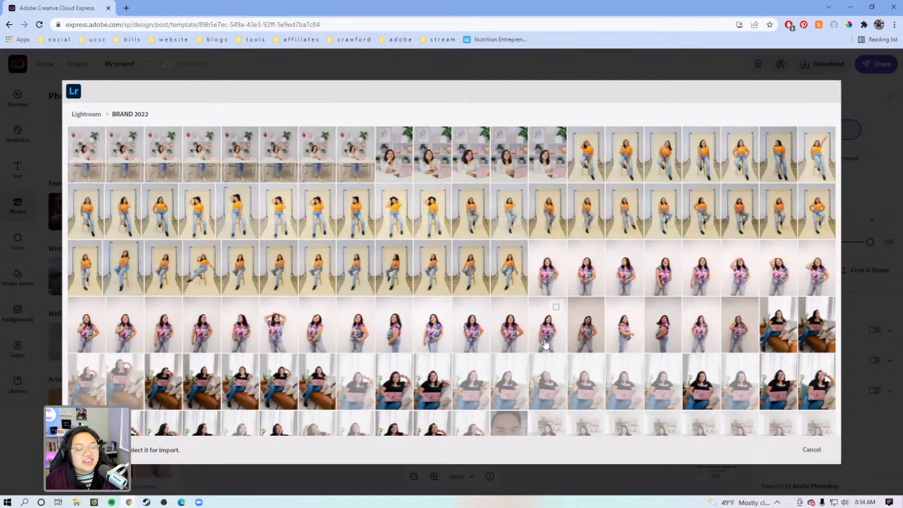
pyautogui.scroll(-1, 546, 343)
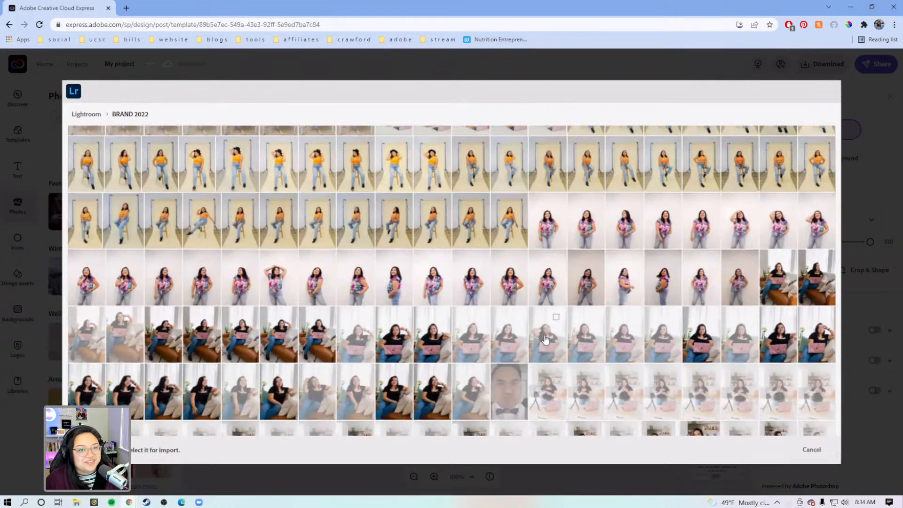
pyautogui.scroll(-1, 546, 340)
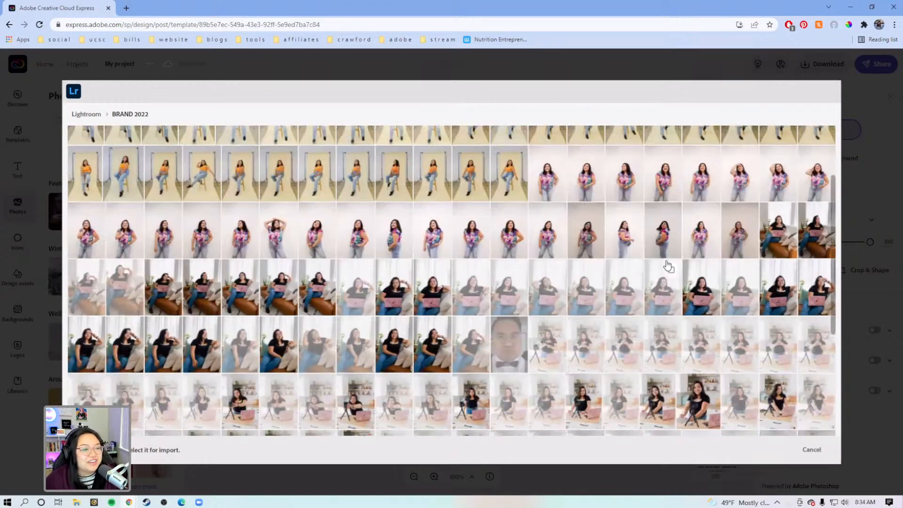
pyautogui.click(824, 244)
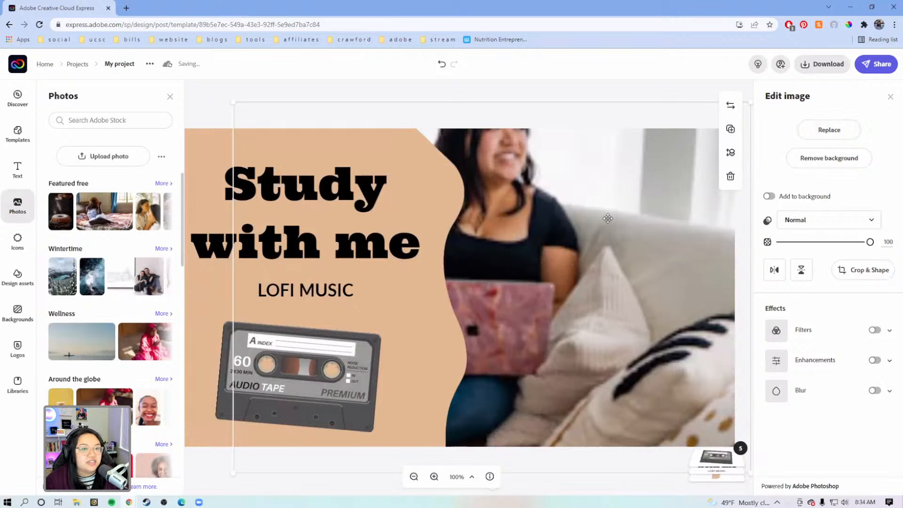
# Step: Move the new photo lower on the canvas and extend its crop upward to include the woman's whole head and the background above
pyautogui.moveTo(594, 237); pyautogui.dragTo(636, 312)
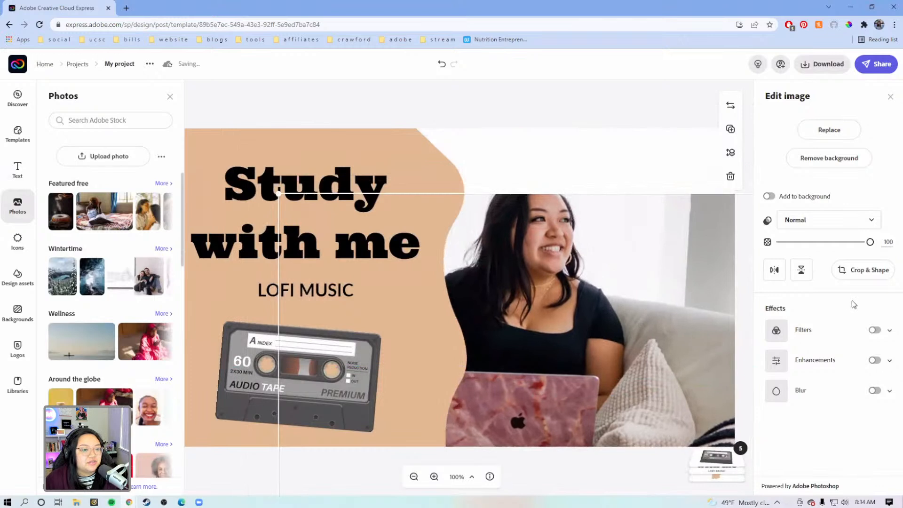
pyautogui.click(867, 270)
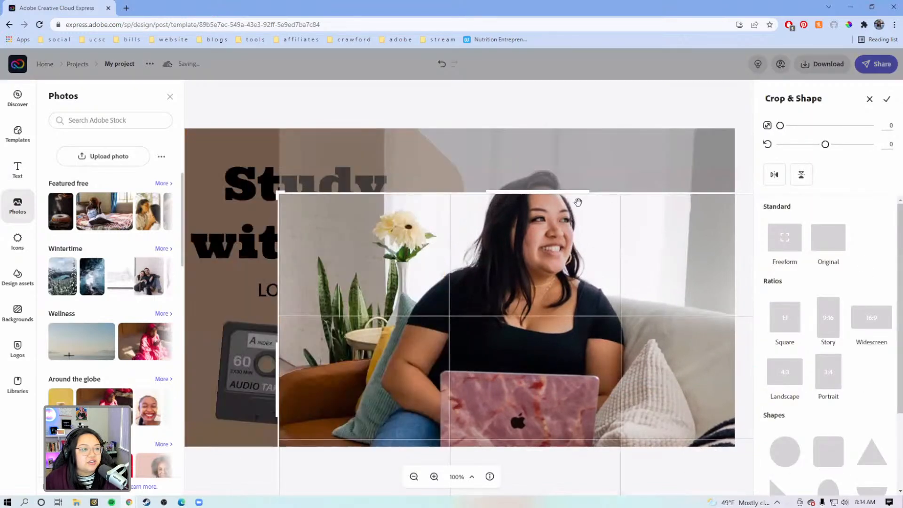
pyautogui.moveTo(578, 192); pyautogui.dragTo(570, 80)
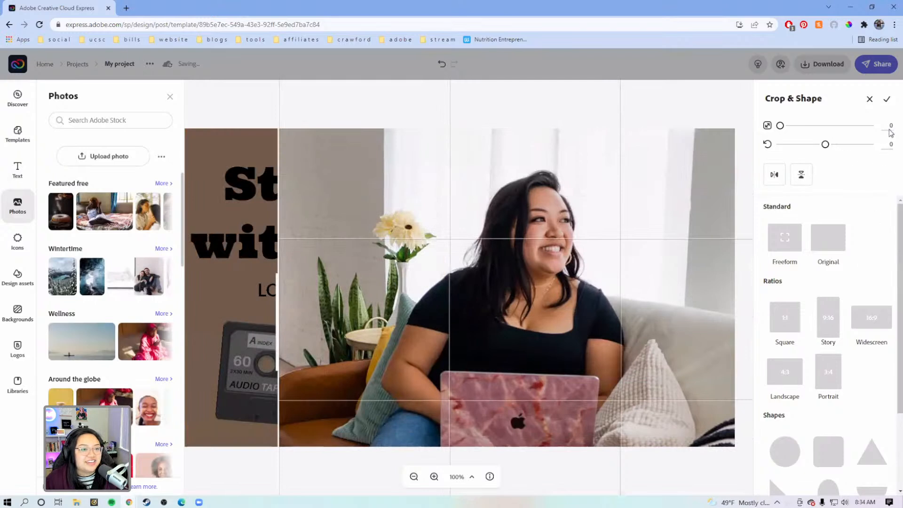
pyautogui.click(887, 101)
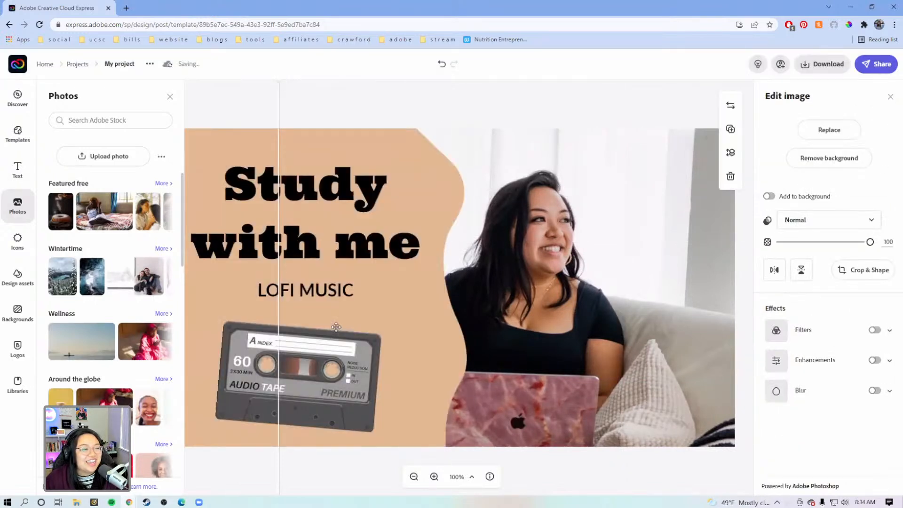
# Step: Reposition the photo so the woman and her laptop are framed beside the tan wavy shape, and leave nothing selected
pyautogui.moveTo(562, 237); pyautogui.dragTo(634, 202)
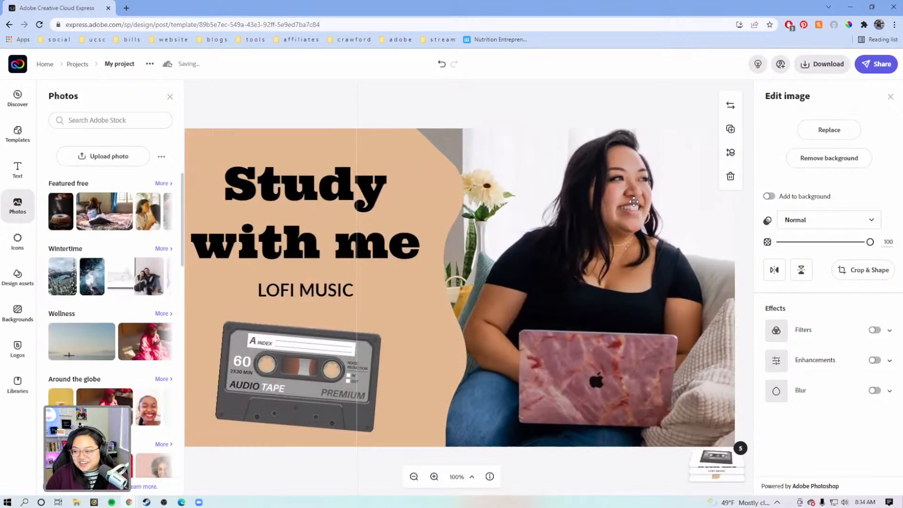
pyautogui.moveTo(634, 201); pyautogui.dragTo(627, 222)
pyautogui.moveTo(631, 220); pyautogui.dragTo(635, 214)
pyautogui.click(315, 119)
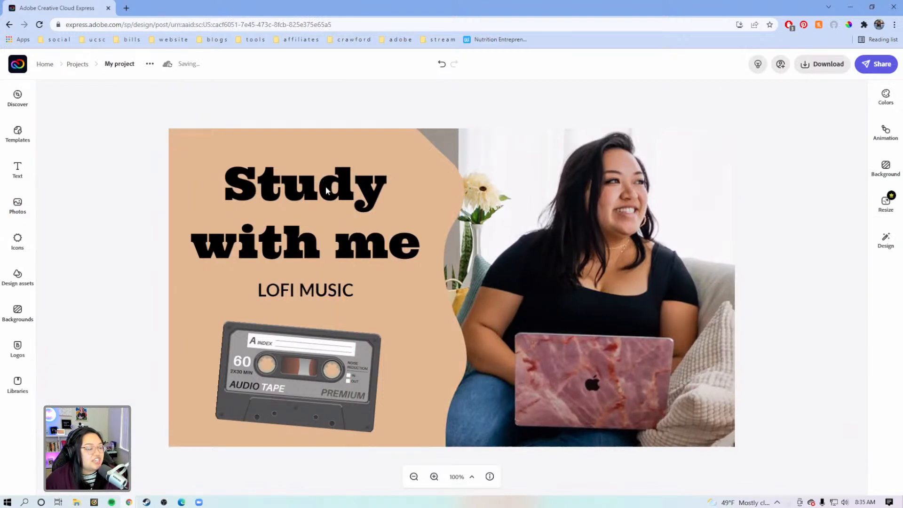
# Step: Ungroup the "Study with me" title and the "LOFI MUSIC" subtitle so each can be selected on its own
pyautogui.click(278, 181)
pyautogui.moveTo(299, 188); pyautogui.dragTo(266, 181)
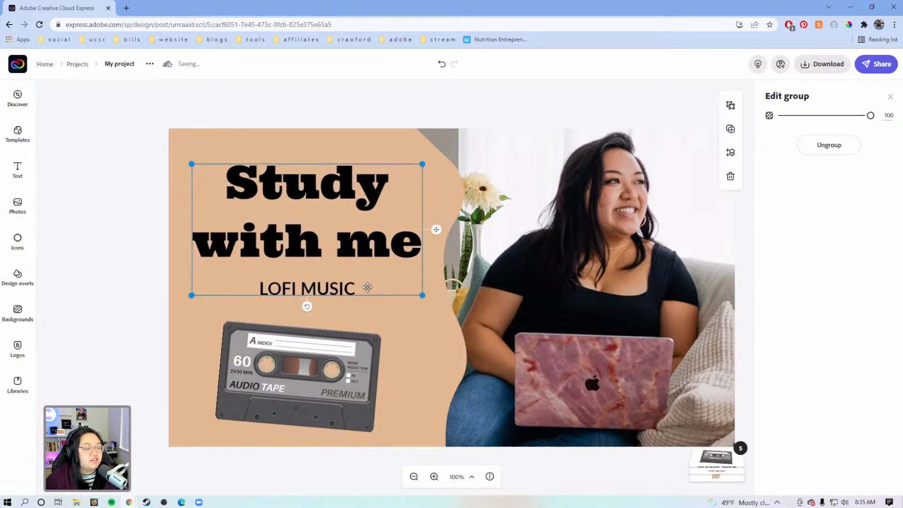
pyautogui.click(822, 150)
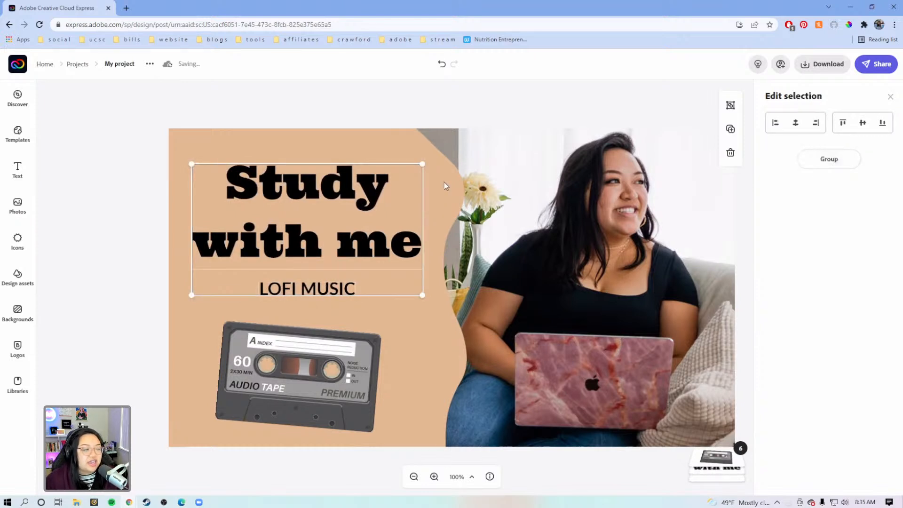
pyautogui.click(359, 111)
pyautogui.click(314, 199)
pyautogui.click(335, 290)
# Step: Replace the title's text with "STUDY WITH ME" in capitals
pyautogui.click(364, 207)
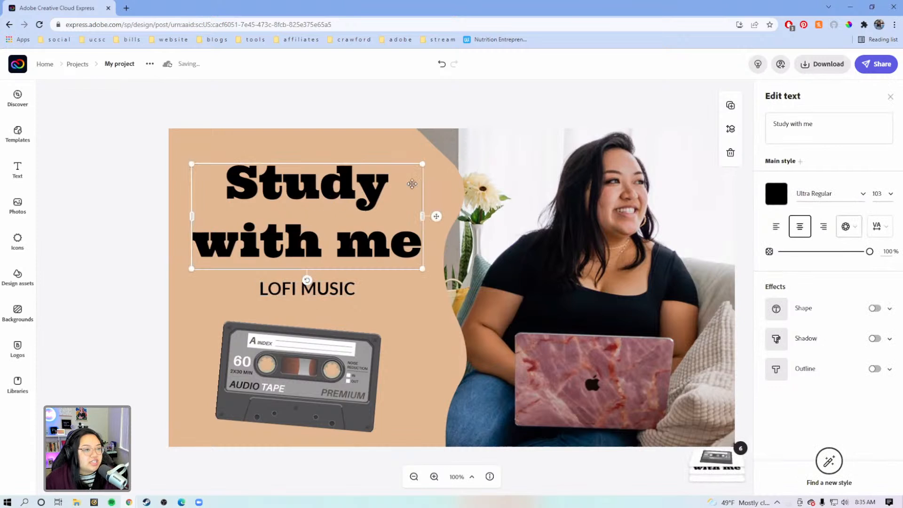
pyautogui.click(833, 126)
pyautogui.moveTo(833, 126); pyautogui.dragTo(771, 117)
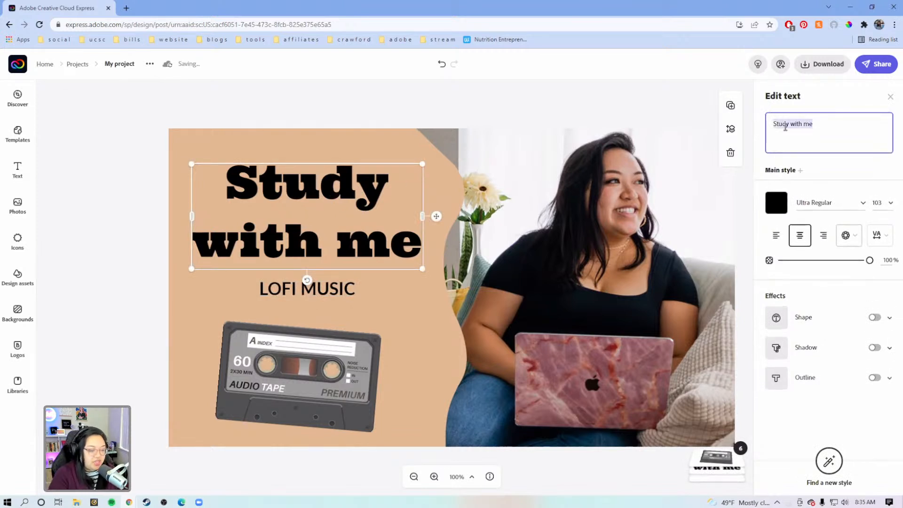
pyautogui.press('BackSpace')
pyautogui.write('STU')
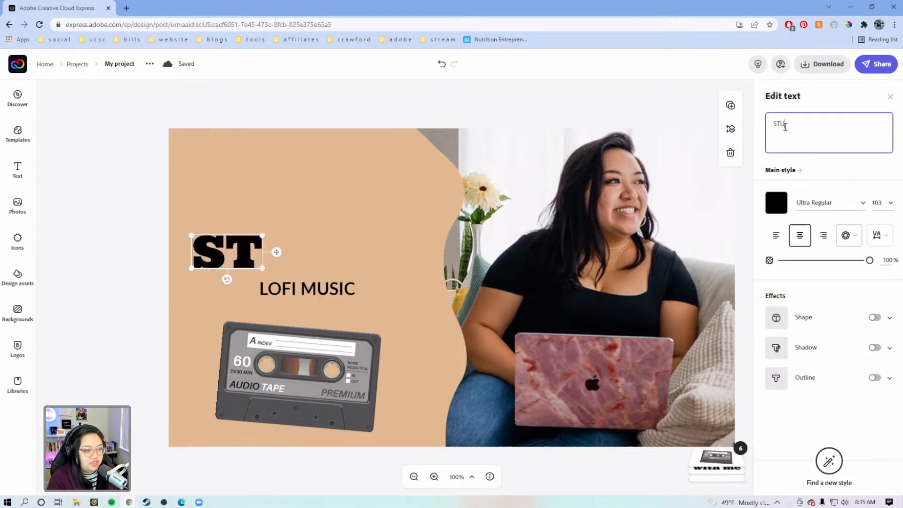
pyautogui.write('DY WITH ME')
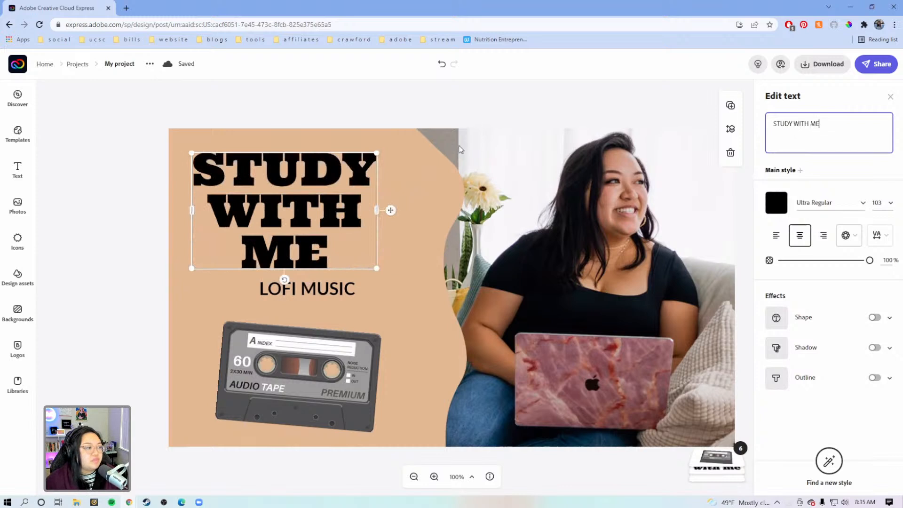
# Step: Widen the title to two lines with left alignment, and enlarge it to about size 109.8 just above the subtitle
pyautogui.moveTo(378, 211); pyautogui.dragTo(462, 202)
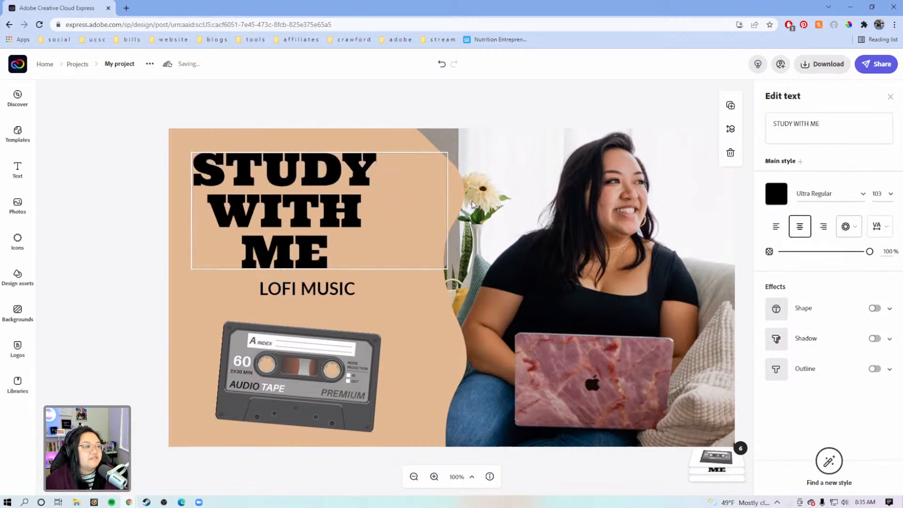
pyautogui.click(774, 230)
pyautogui.moveTo(387, 207); pyautogui.dragTo(380, 234)
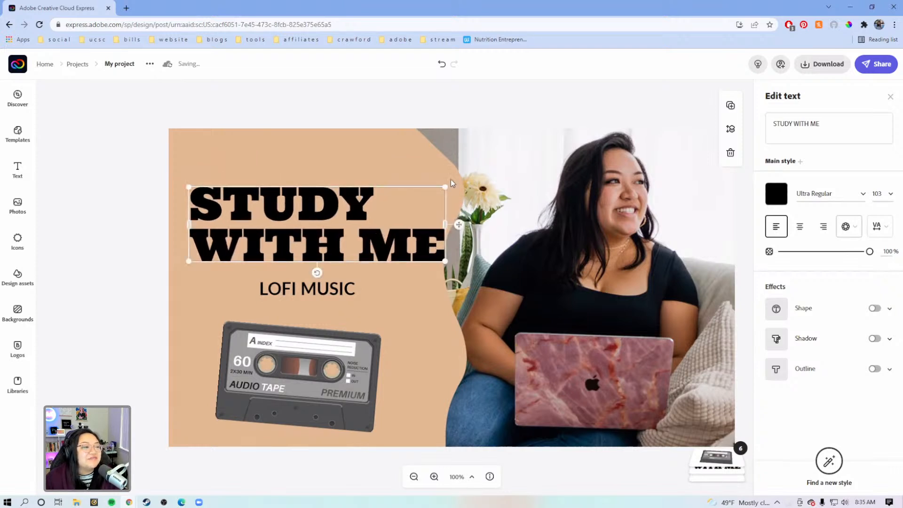
pyautogui.moveTo(444, 187); pyautogui.dragTo(464, 179)
pyautogui.moveTo(352, 220); pyautogui.dragTo(352, 227)
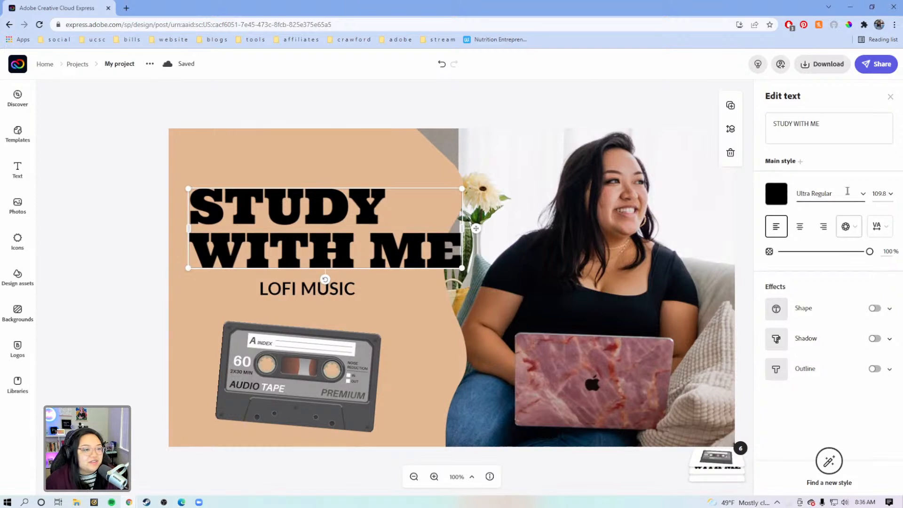
# Step: Set the title's font to Open Sans Extrabold and enlarge it on two lines to about size 137.3 above the subtitle
pyautogui.click(862, 194)
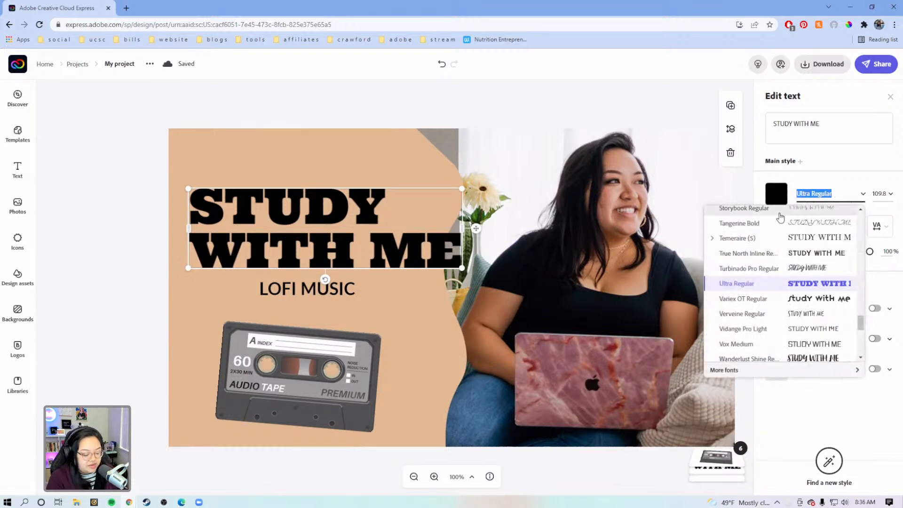
pyautogui.write('O')
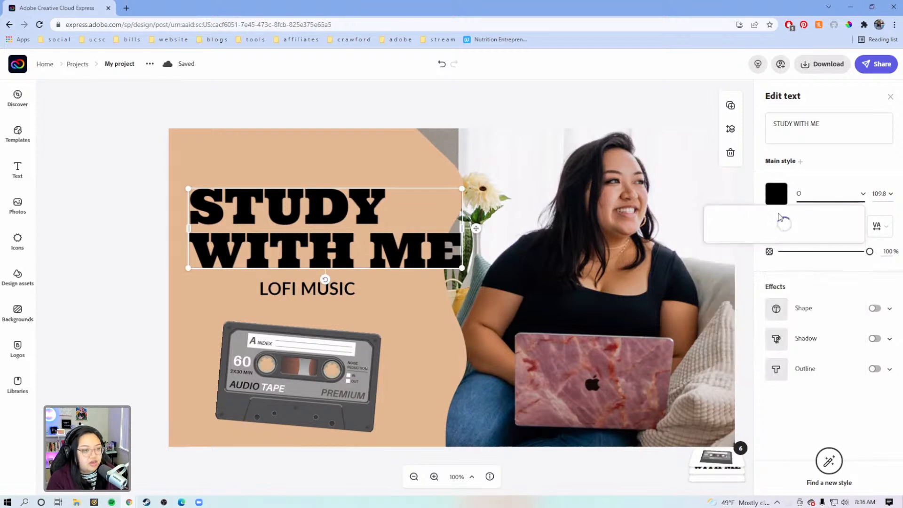
pyautogui.write('PEN')
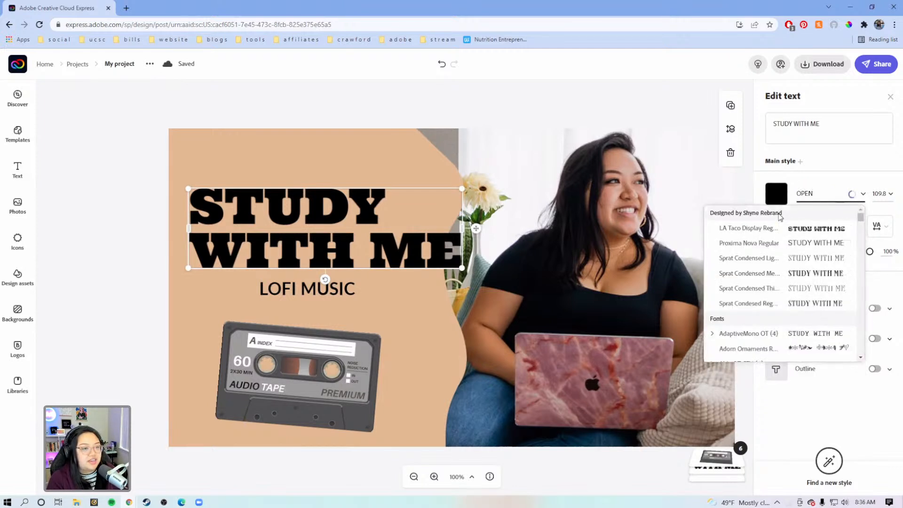
pyautogui.write(' SANS')
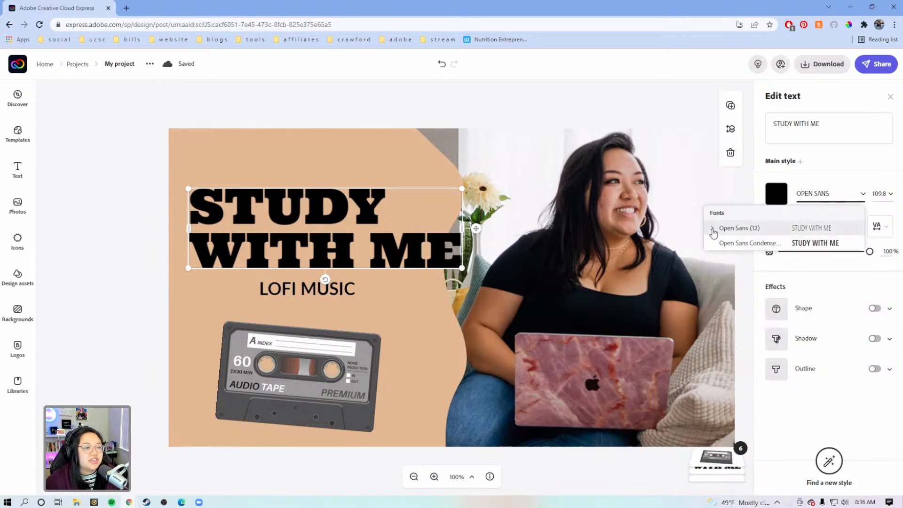
pyautogui.click(711, 229)
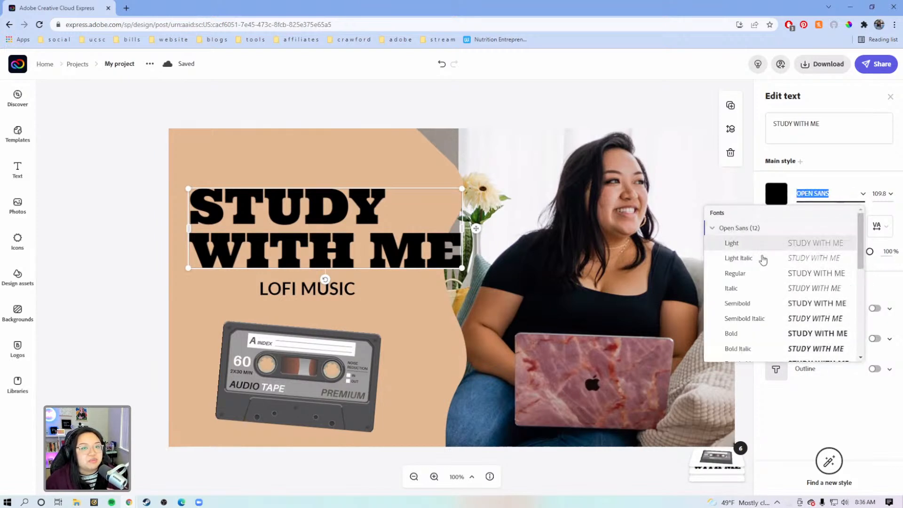
pyautogui.scroll(-2, 777, 273)
pyautogui.scroll(-3, 777, 273)
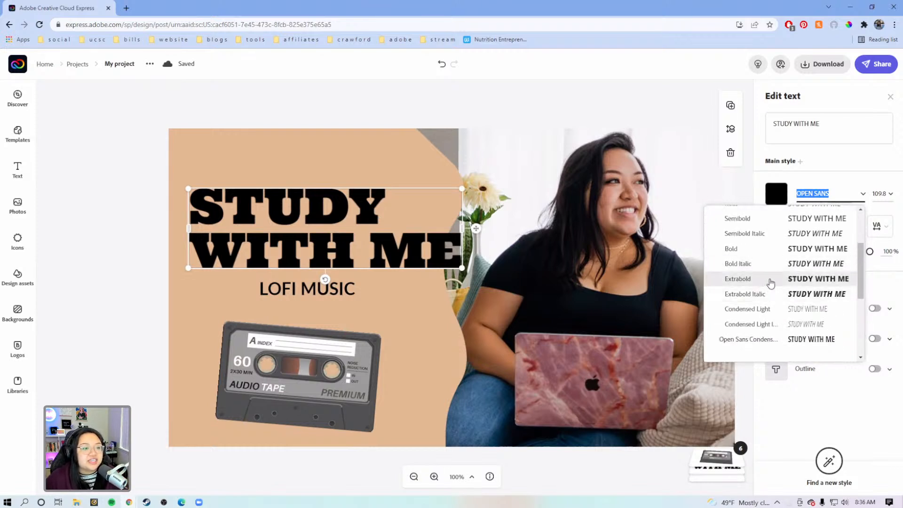
pyautogui.click(771, 283)
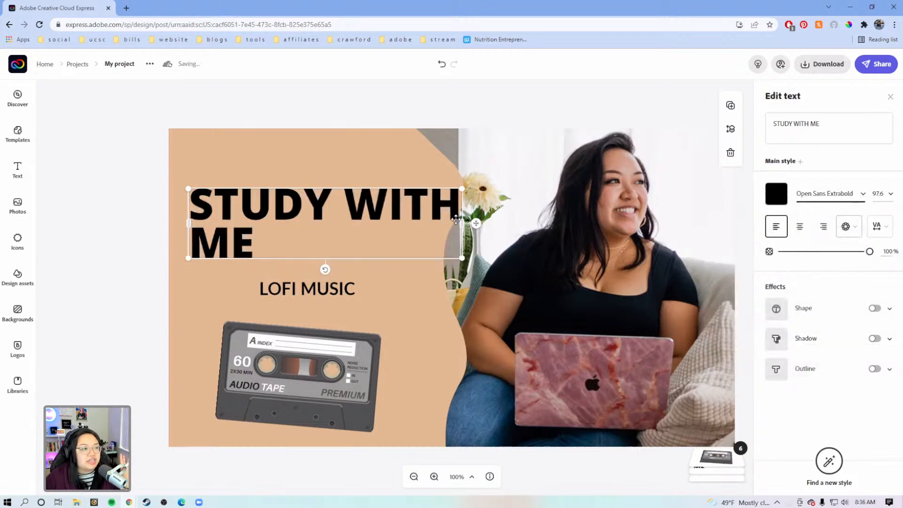
pyautogui.moveTo(465, 224); pyautogui.dragTo(464, 284)
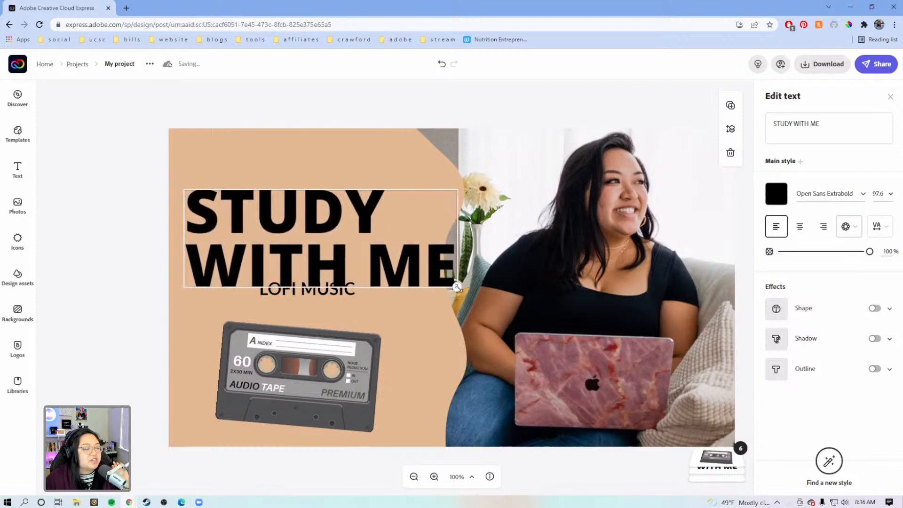
pyautogui.moveTo(305, 249); pyautogui.dragTo(300, 234)
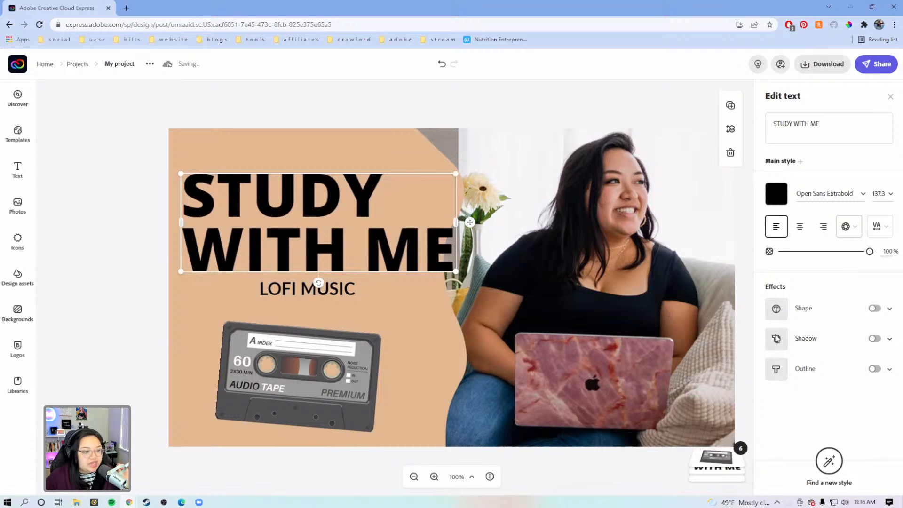
# Step: Add a black outline and a black shadow to the title and set its text colour to white
pyautogui.click(876, 369)
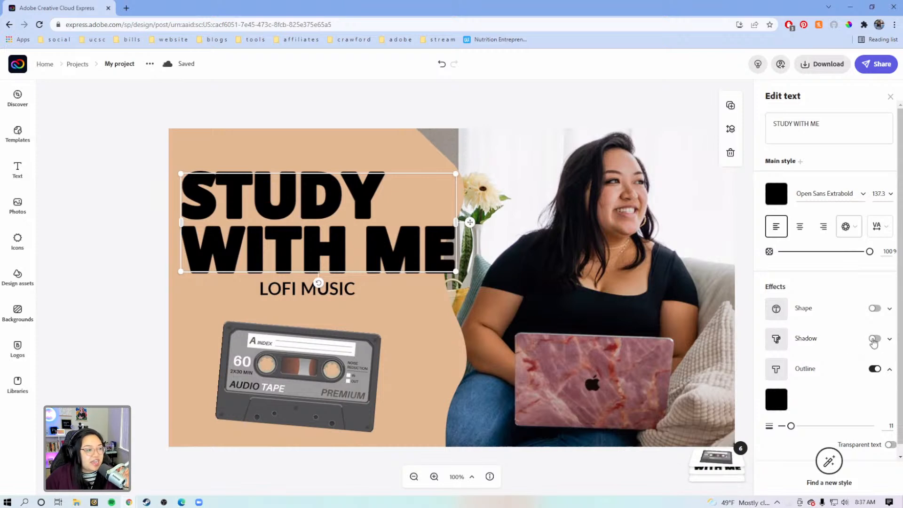
pyautogui.click(875, 339)
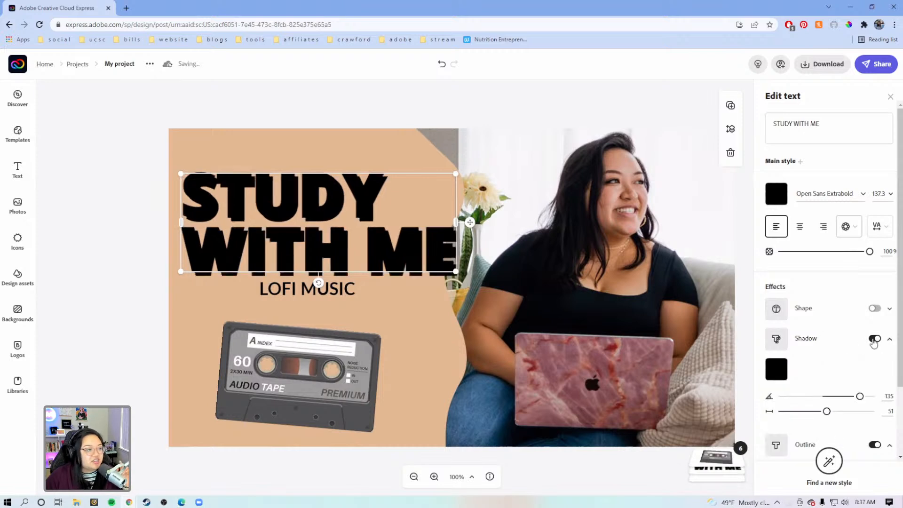
pyautogui.click(781, 196)
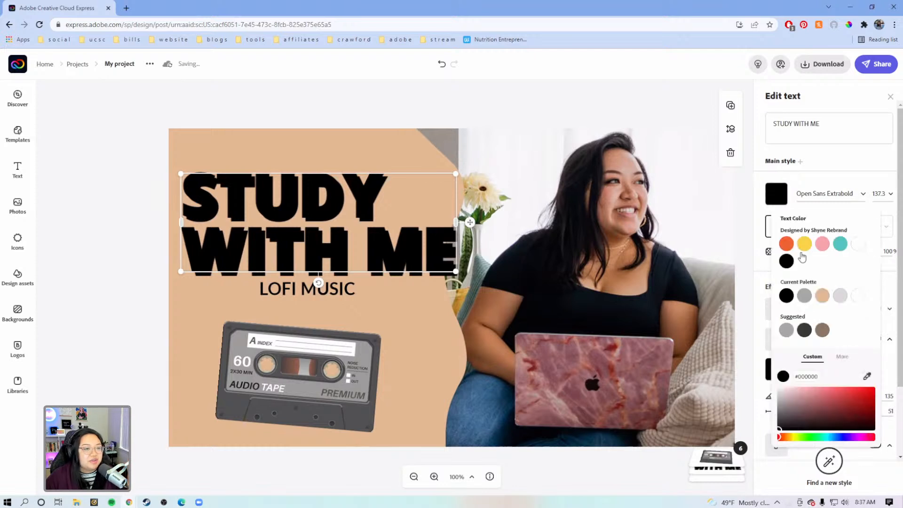
pyautogui.click(856, 297)
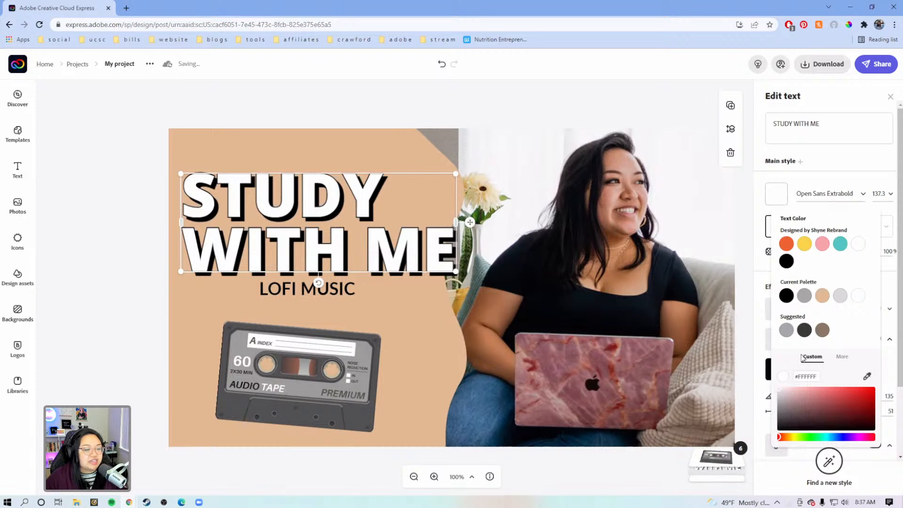
pyautogui.click(892, 270)
# Step: Set the title's shadow colour to magenta #A00E93
pyautogui.scroll(-1, 843, 357)
pyautogui.scroll(-3, 842, 356)
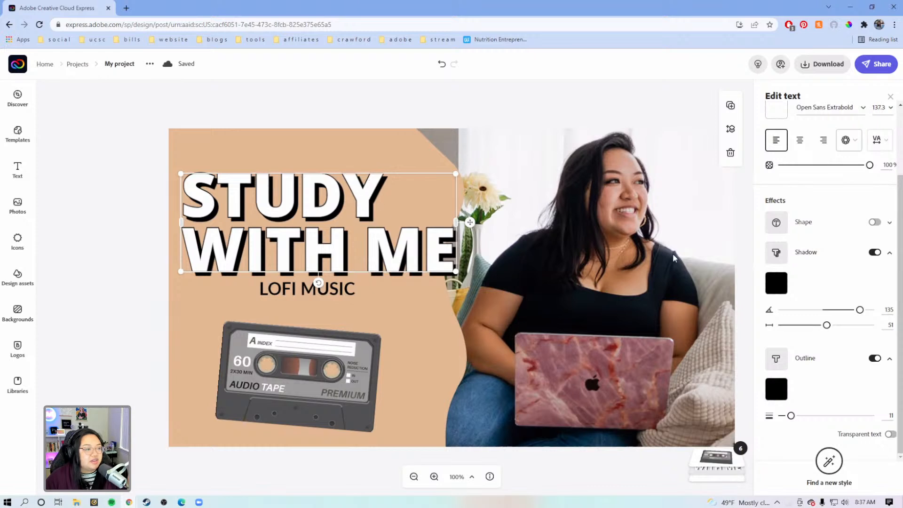
pyautogui.scroll(2, 819, 292)
pyautogui.scroll(-2, 843, 346)
pyautogui.click(890, 359)
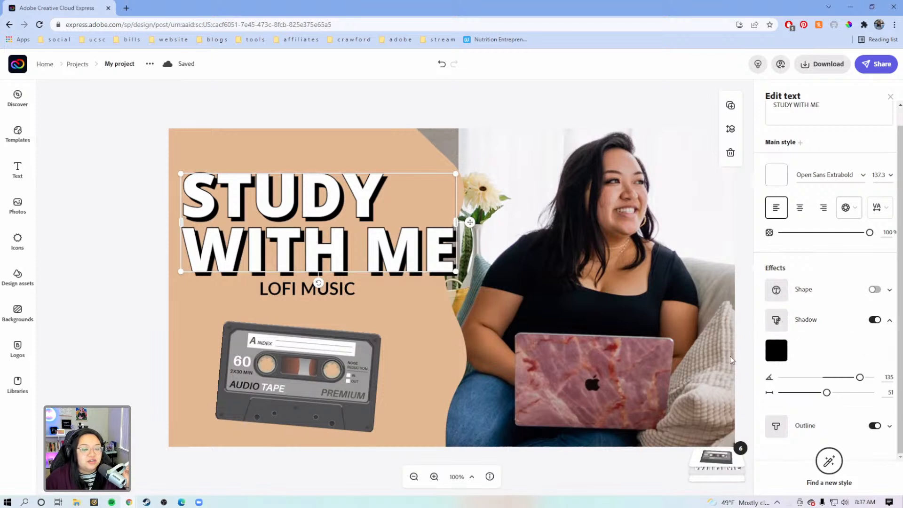
pyautogui.click(774, 356)
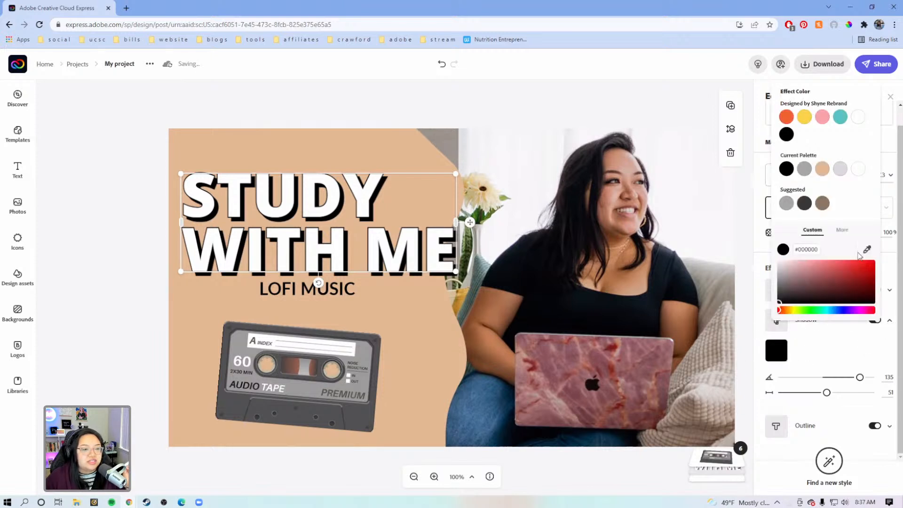
pyautogui.click(861, 311)
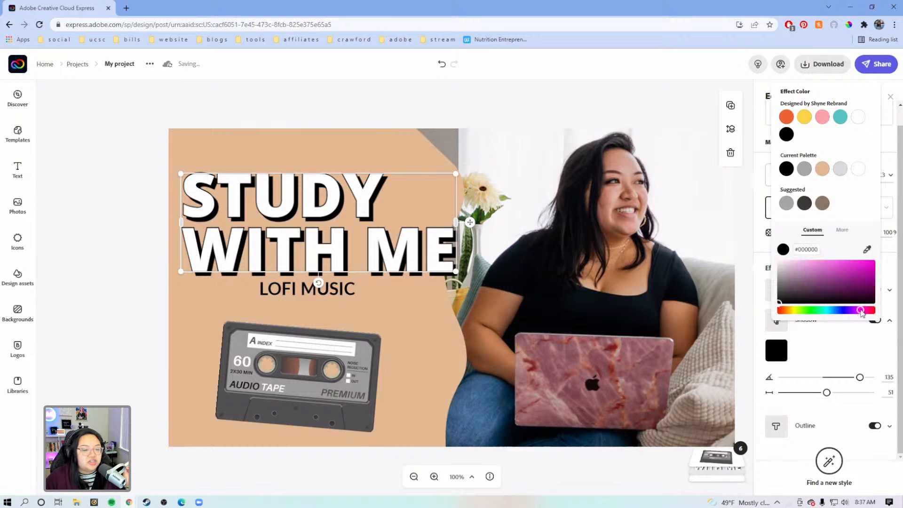
pyautogui.click(865, 277)
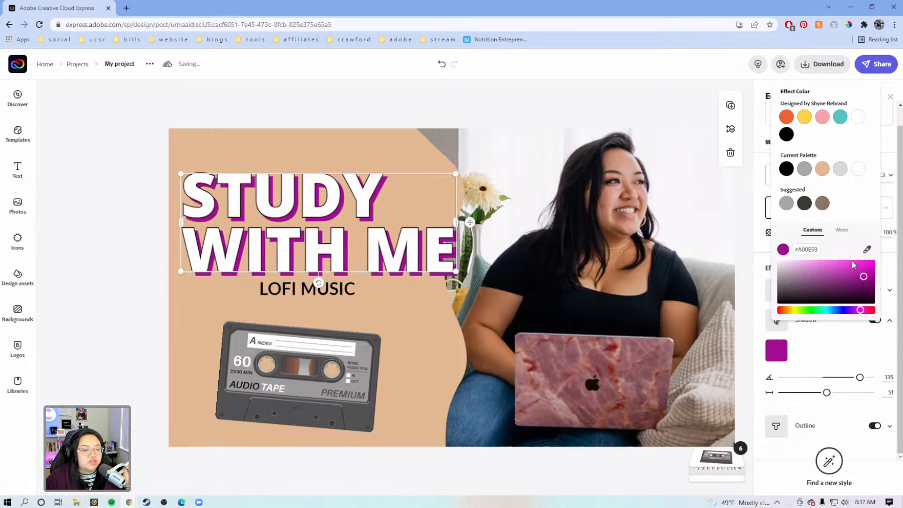
# Step: Recolour the title's shadow with the muted pink #AB7E81 sampled from the laptop cover in the photo
pyautogui.click(866, 250)
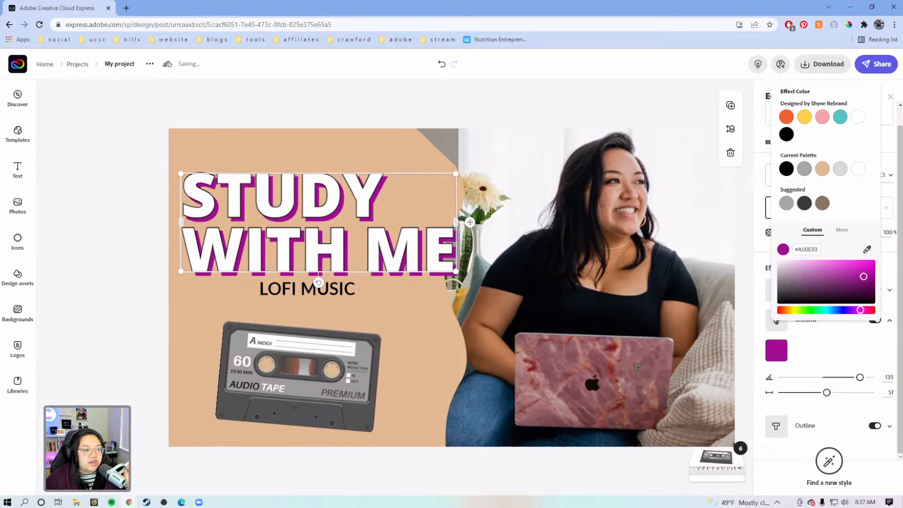
pyautogui.click(577, 349)
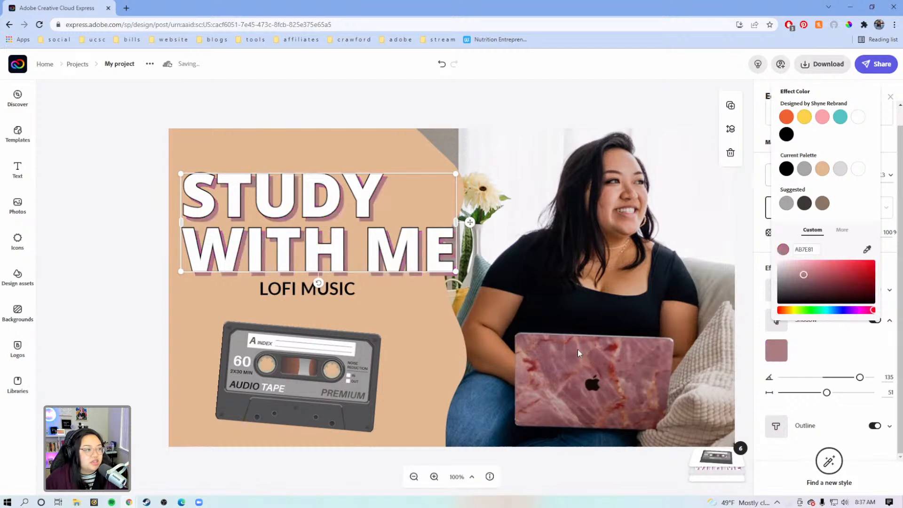
pyautogui.click(751, 262)
pyautogui.click(485, 99)
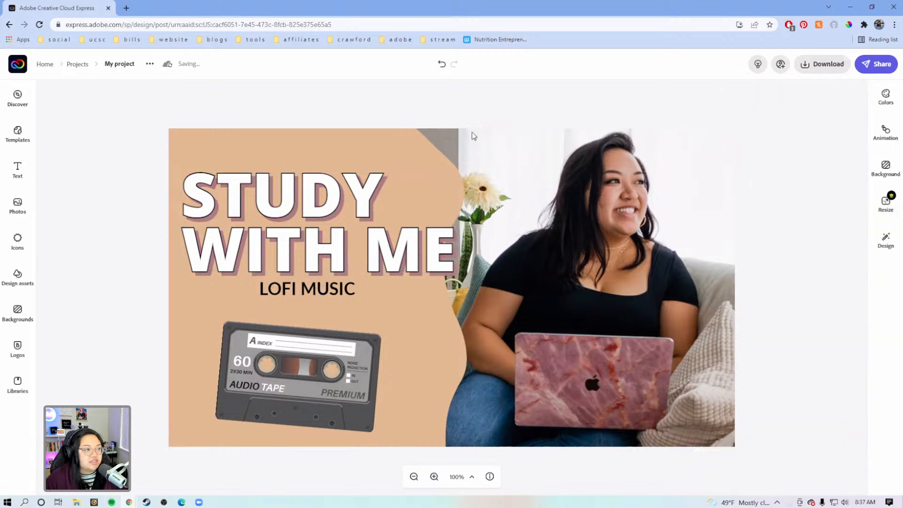
# Step: Compare the title with and without its shadow, and set the shadow colour to deep pink #B3086D
pyautogui.click(452, 252)
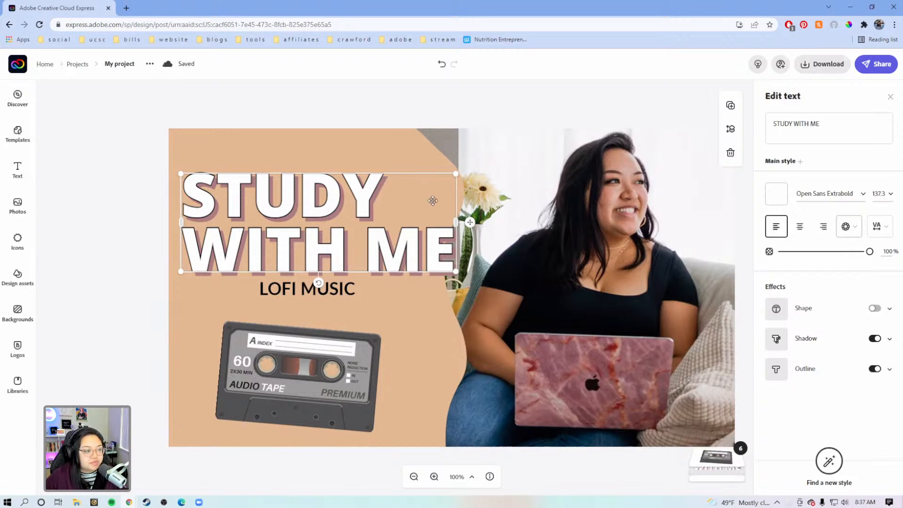
pyautogui.click(873, 339)
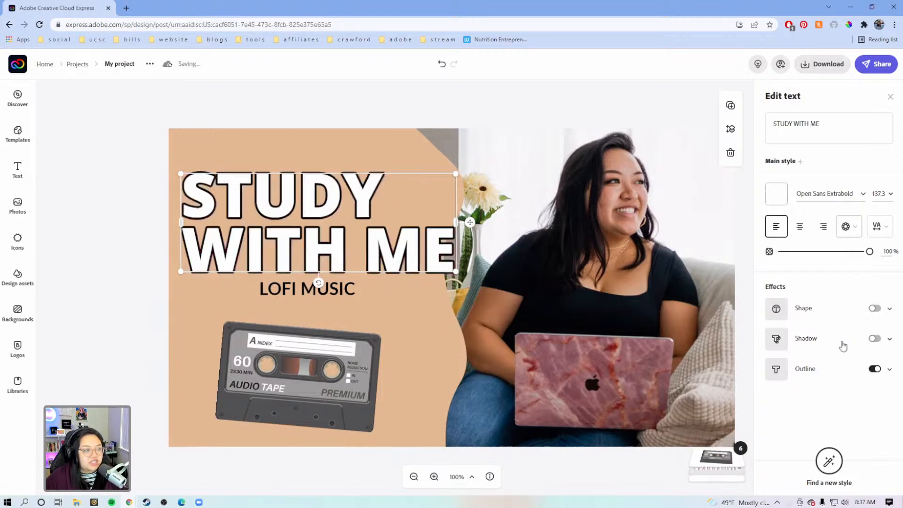
pyautogui.click(874, 339)
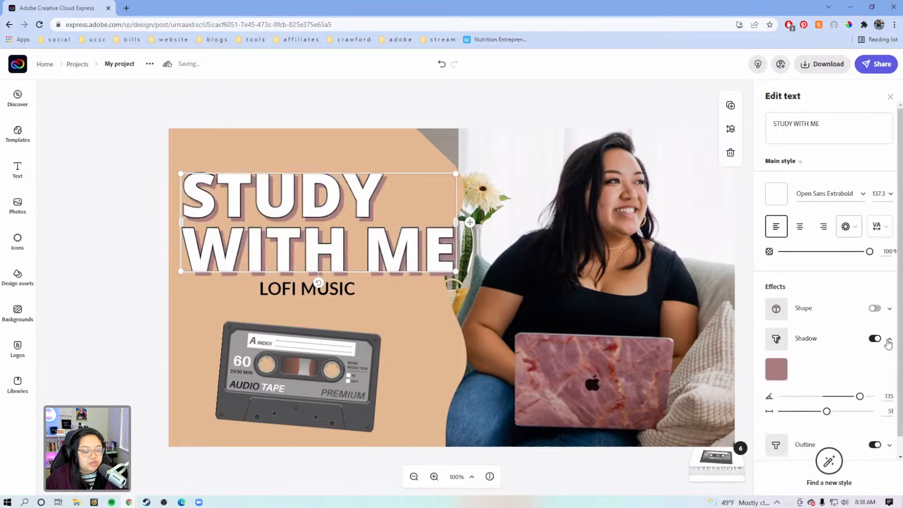
pyautogui.click(777, 369)
pyautogui.moveTo(873, 331); pyautogui.dragTo(866, 329)
pyautogui.moveTo(841, 298); pyautogui.dragTo(871, 294)
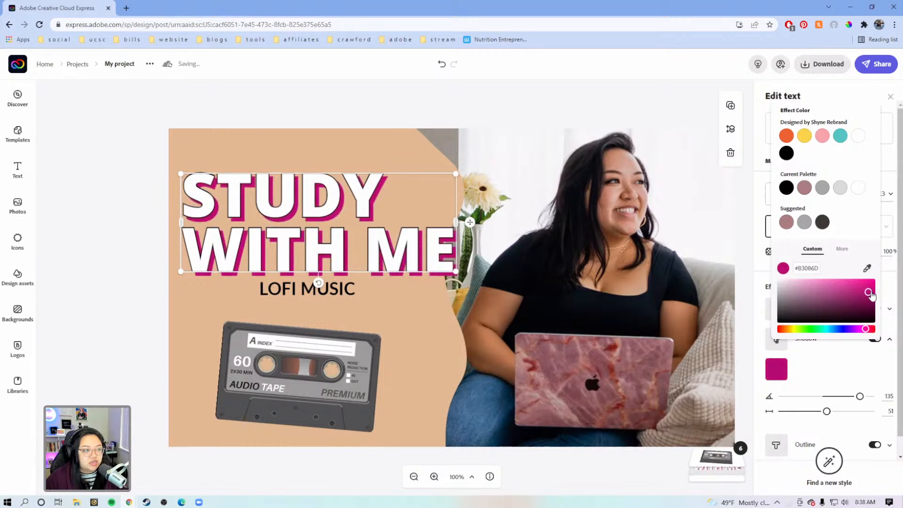
pyautogui.click(742, 277)
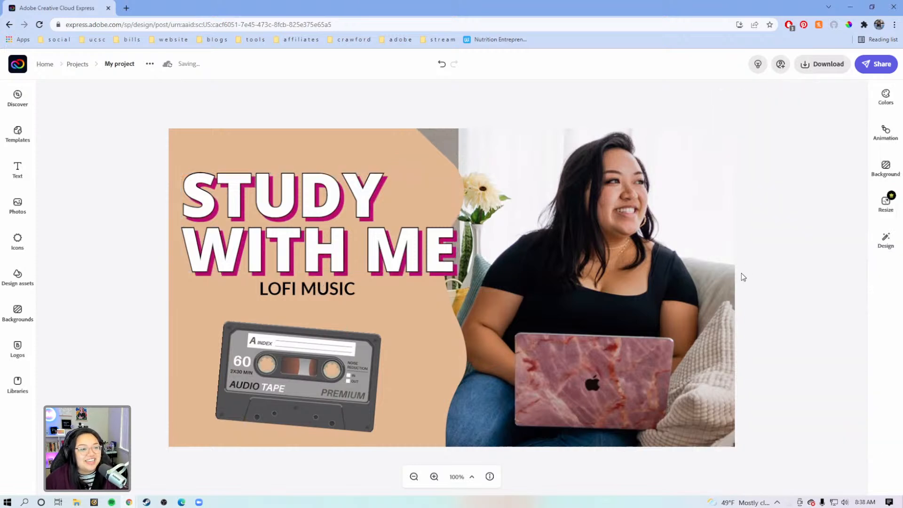
# Step: Move the subtitle slightly lower above the cassette and insert "BG Music" before its existing text
pyautogui.click(324, 291)
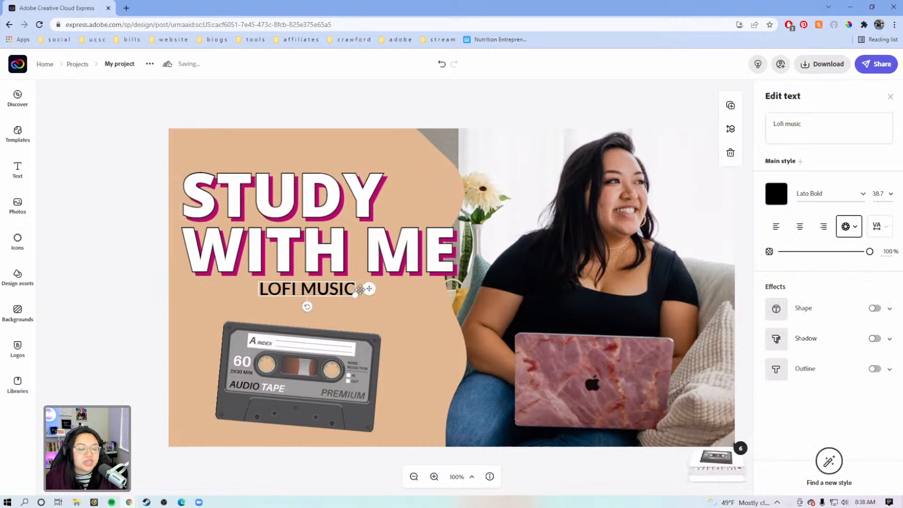
pyautogui.click(822, 125)
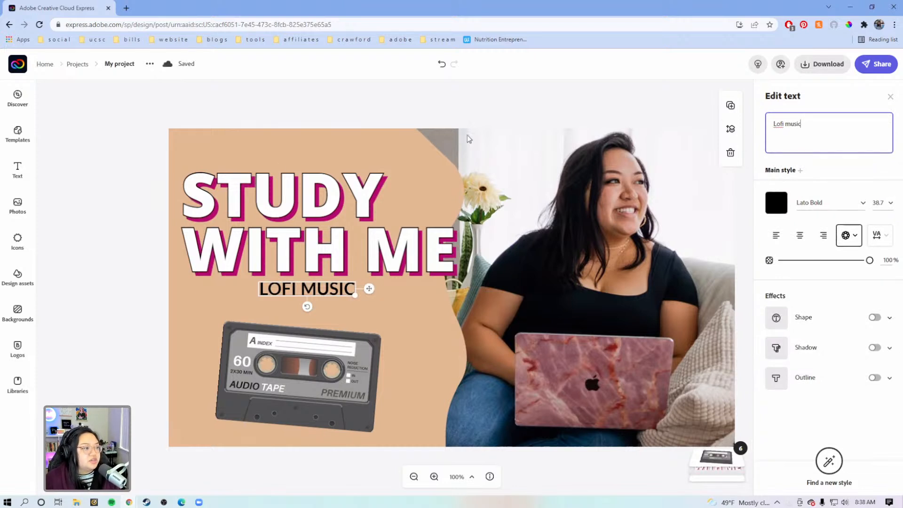
pyautogui.moveTo(374, 289); pyautogui.dragTo(358, 303)
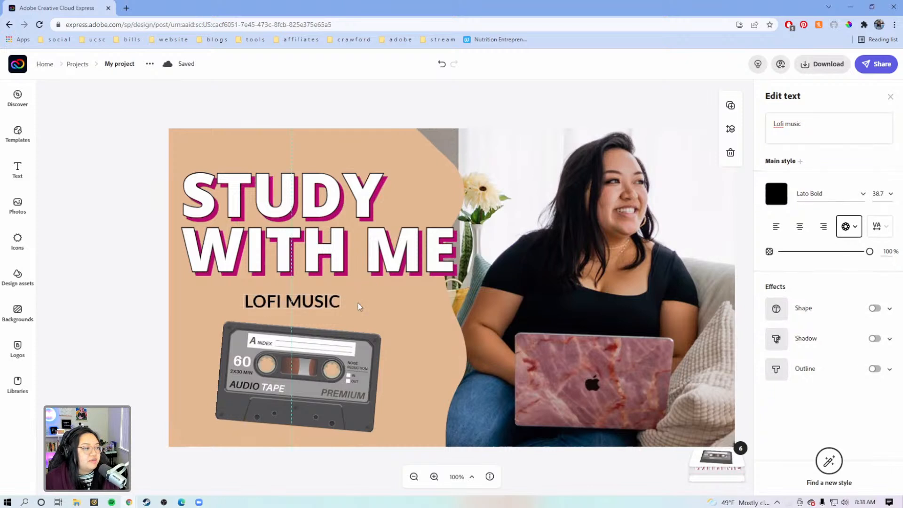
pyautogui.click(774, 123)
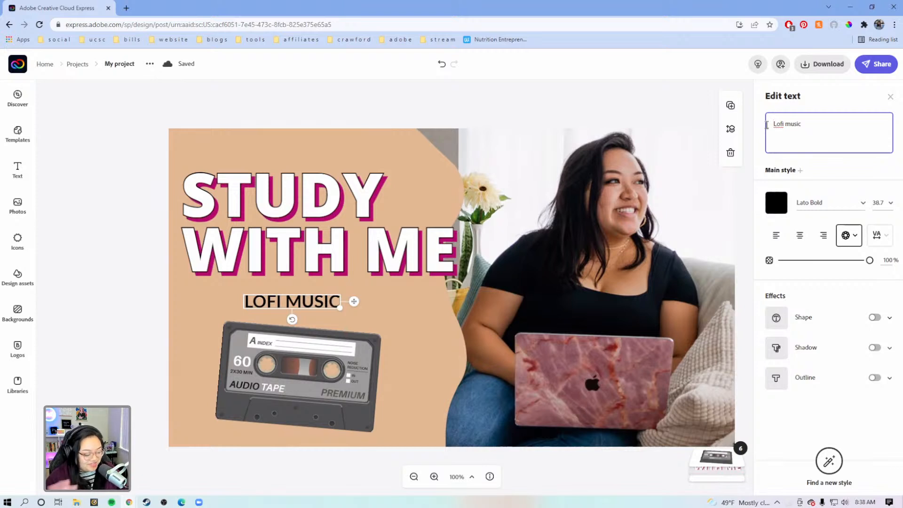
pyautogui.write('b')
pyautogui.press('BackSpace')
pyautogui.write('Bg')
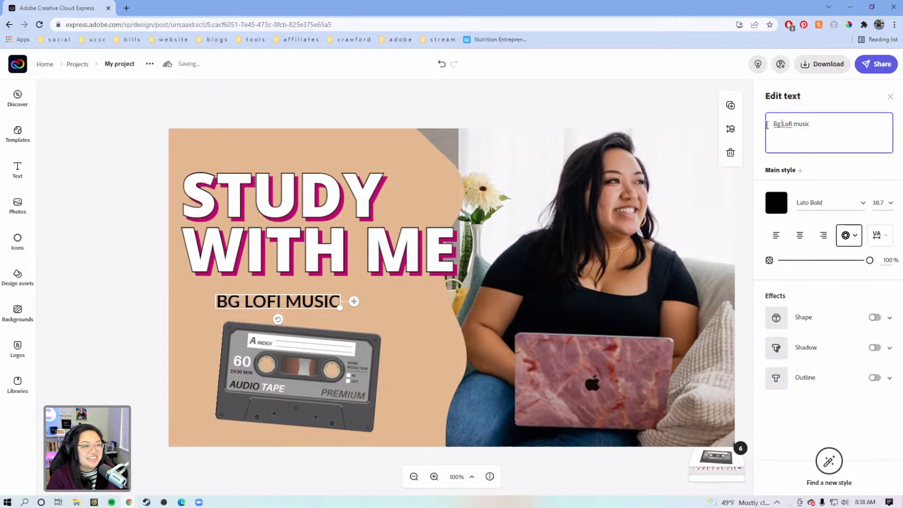
pyautogui.press('BackSpace')
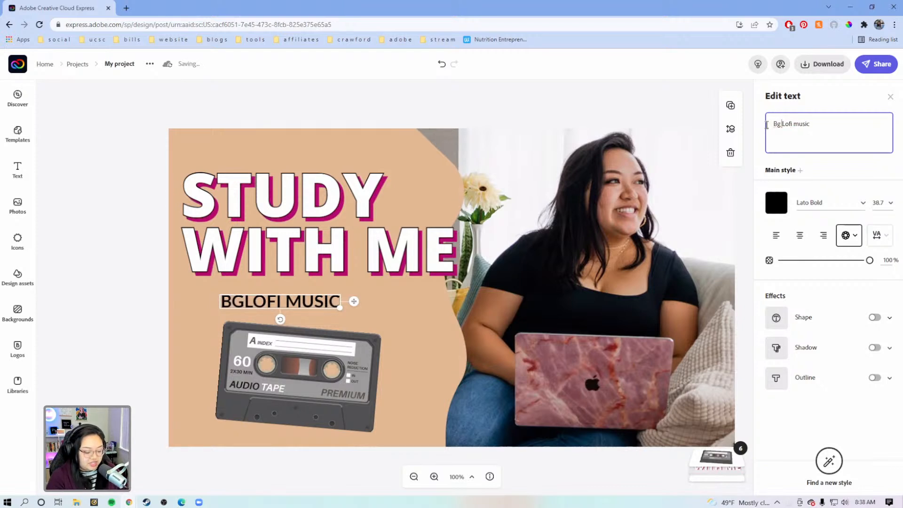
pyautogui.write('M')
pyautogui.press('BackSpace')
pyautogui.press('BackSpace')
pyautogui.press('BackSpace')
pyautogui.press('BackSpace')
pyautogui.write('BG Music')
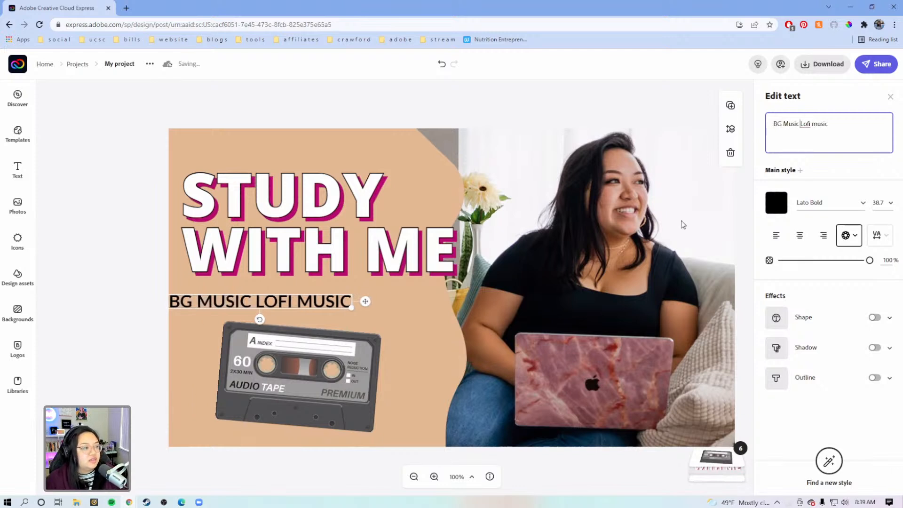
# Step: Change the subtitle's text to "BG Sounds / Lofi music" and position it just below the title
pyautogui.press('BackSpace')
pyautogui.press('BackSpace')
pyautogui.press('BackSpace')
pyautogui.press('BackSpace')
pyautogui.press('BackSpace')
pyautogui.press('BackSpace')
pyautogui.write('Sou')
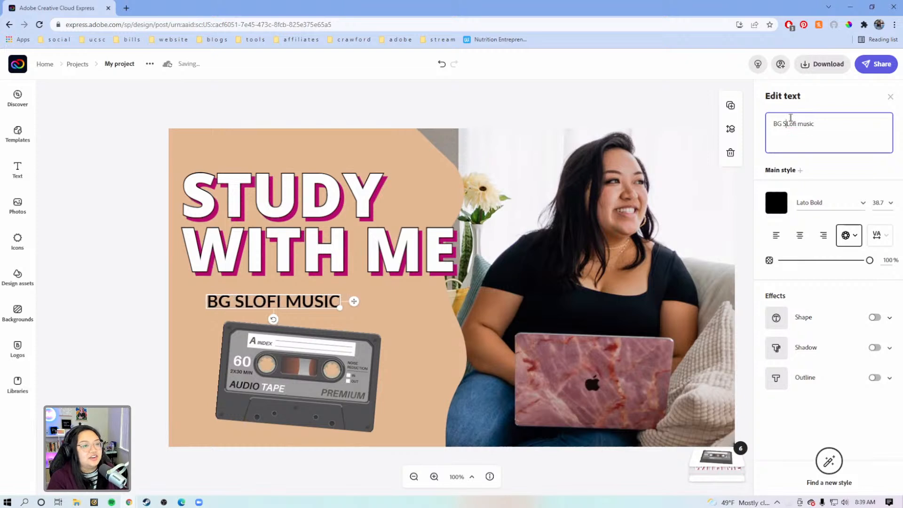
pyautogui.write('n')
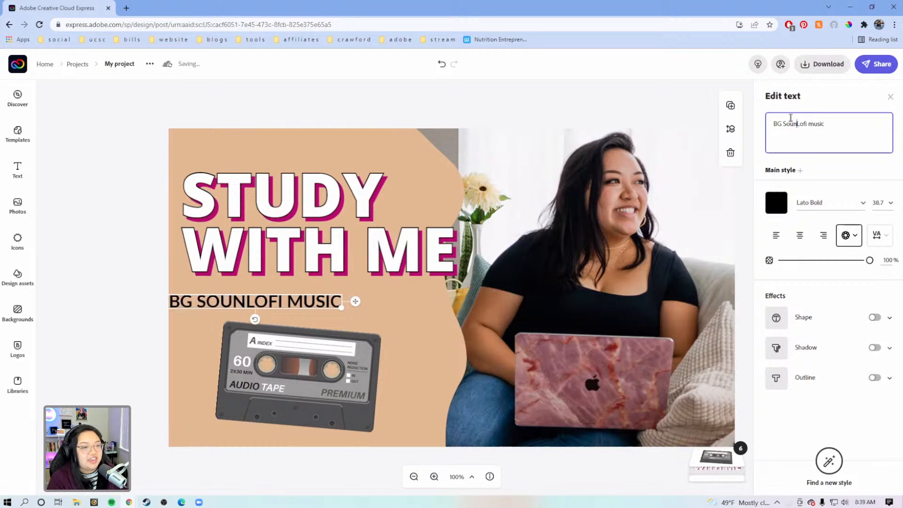
pyautogui.write('dy /')
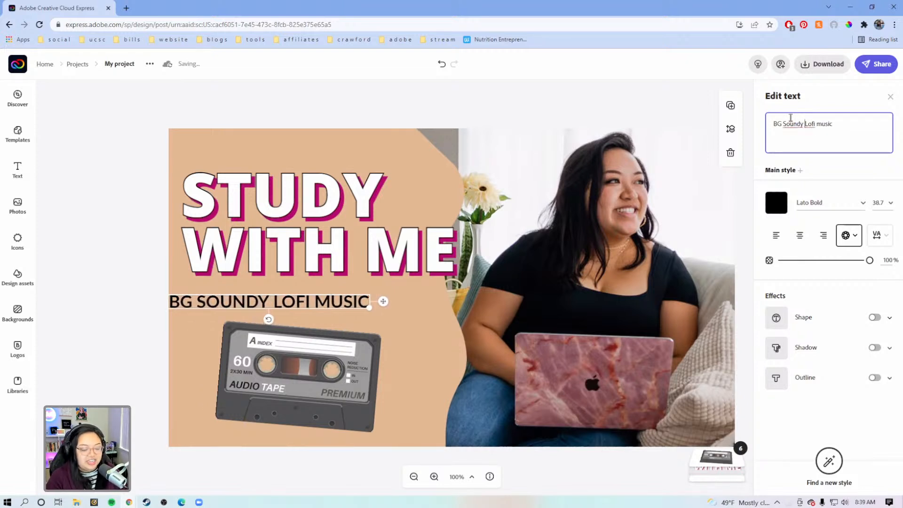
pyautogui.click(422, 301)
pyautogui.moveTo(422, 297); pyautogui.dragTo(431, 296)
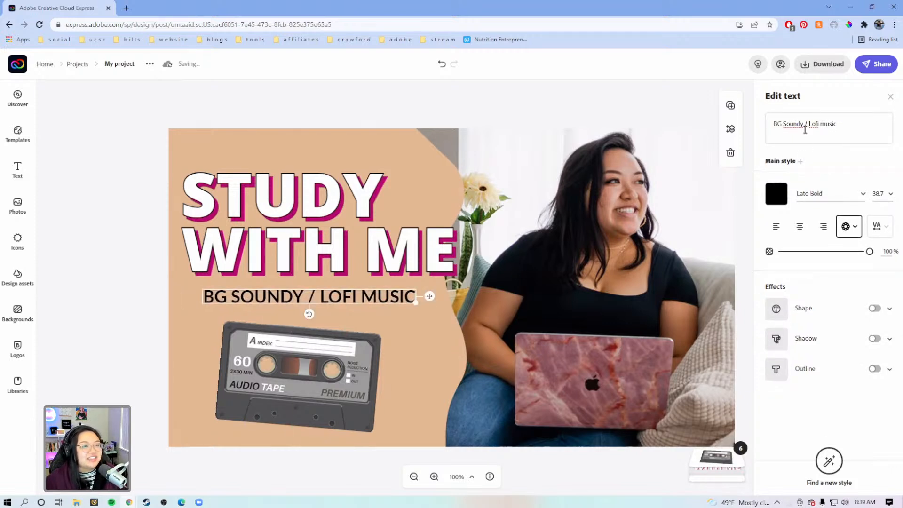
pyautogui.click(803, 126)
pyautogui.press('BackSpace')
pyautogui.write('s')
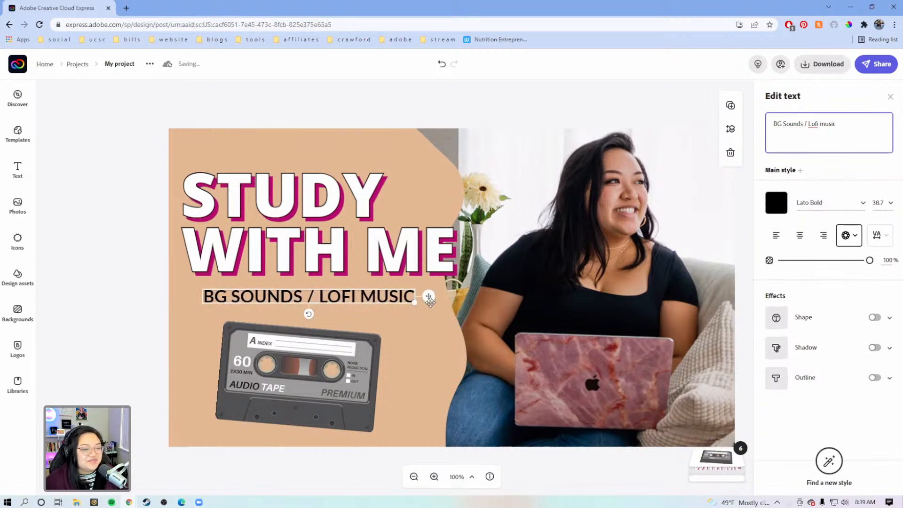
pyautogui.moveTo(429, 299); pyautogui.dragTo(416, 294)
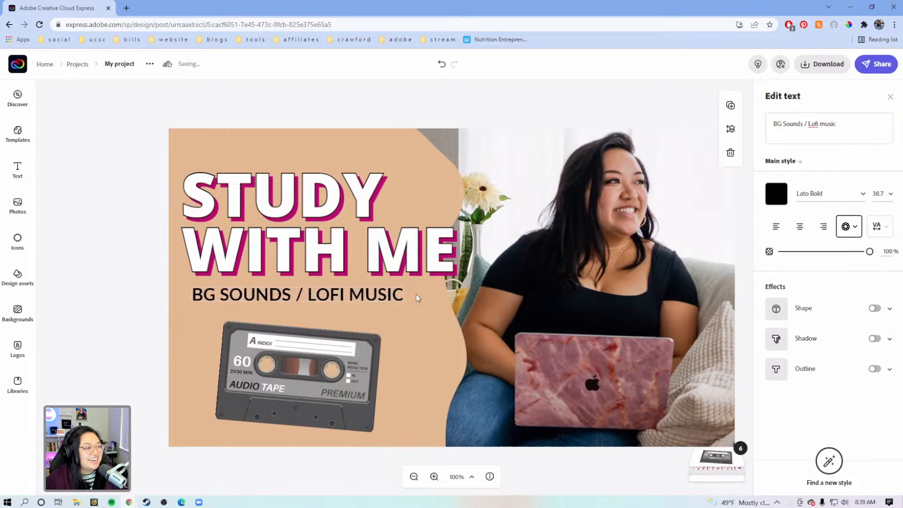
# Step: Delete the cassette image and move the subtitle down into the freed space
pyautogui.click(327, 369)
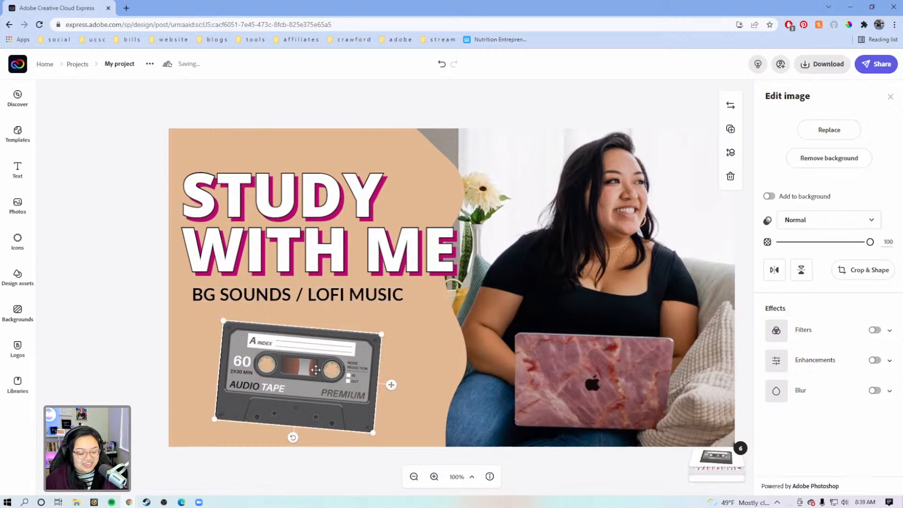
pyautogui.press('Delete')
pyautogui.moveTo(126, 191); pyautogui.dragTo(334, 324)
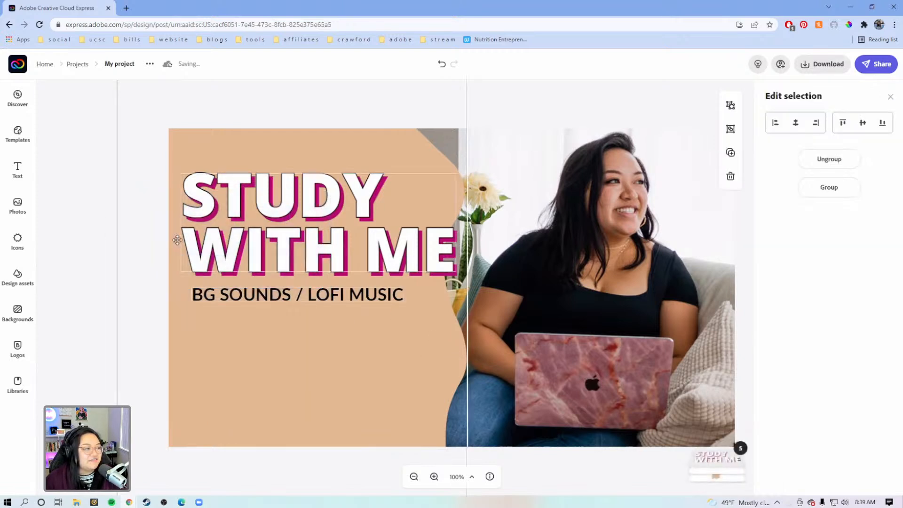
pyautogui.click(86, 228)
pyautogui.moveTo(292, 296); pyautogui.dragTo(299, 311)
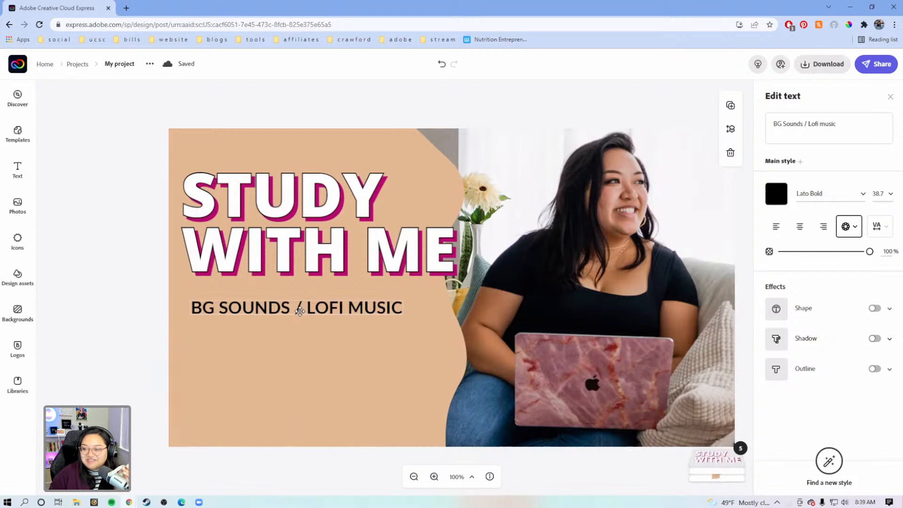
pyautogui.moveTo(299, 311); pyautogui.dragTo(300, 344)
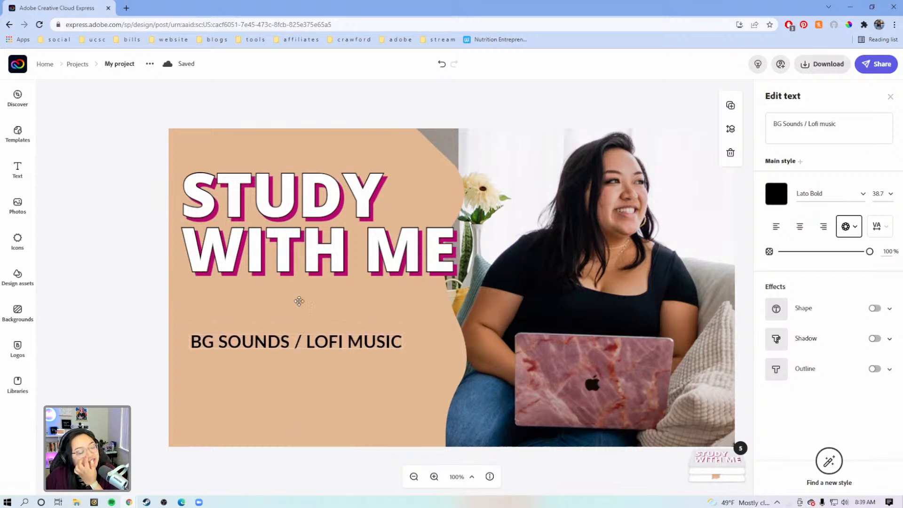
# Step: Move the title down to just above the subtitle and enlarge it to about size 147.4
pyautogui.click(309, 232)
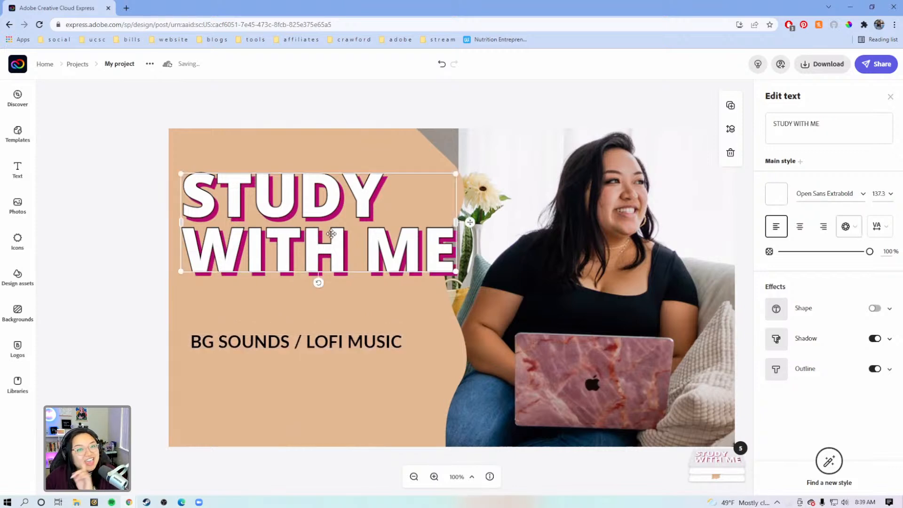
pyautogui.moveTo(476, 245); pyautogui.dragTo(474, 266)
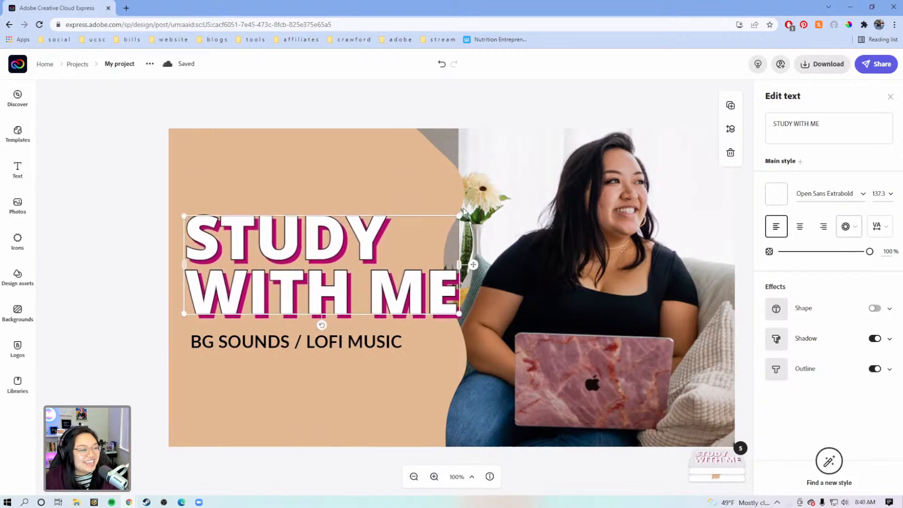
pyautogui.moveTo(462, 213); pyautogui.dragTo(482, 207)
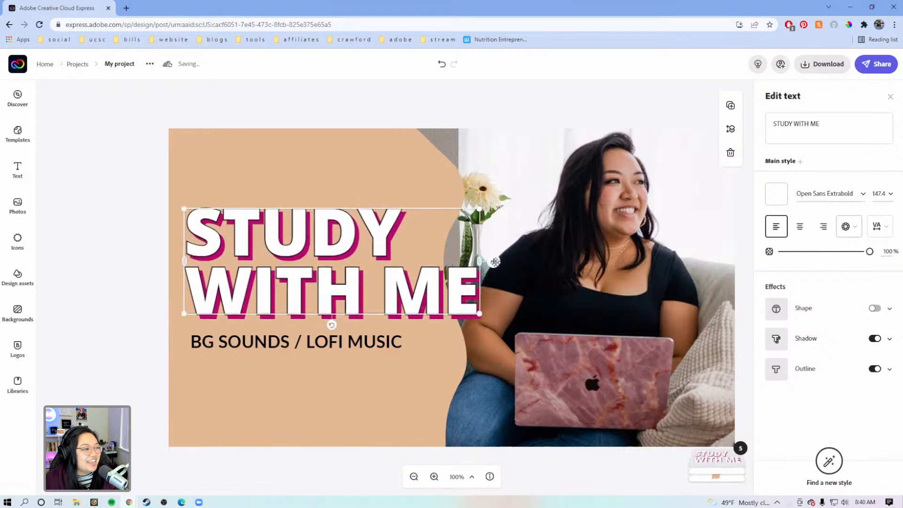
pyautogui.moveTo(494, 261); pyautogui.dragTo(497, 263)
pyautogui.click(343, 113)
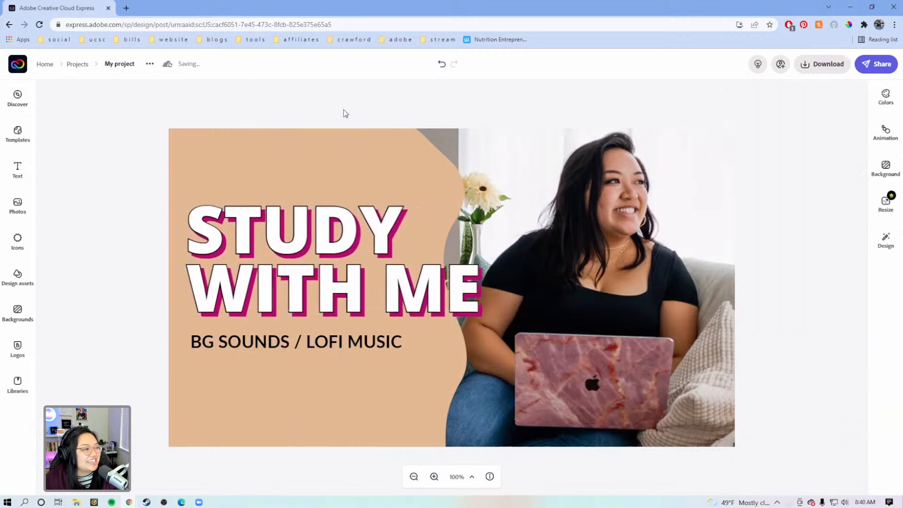
pyautogui.click(382, 159)
pyautogui.click(380, 159)
pyautogui.click(510, 93)
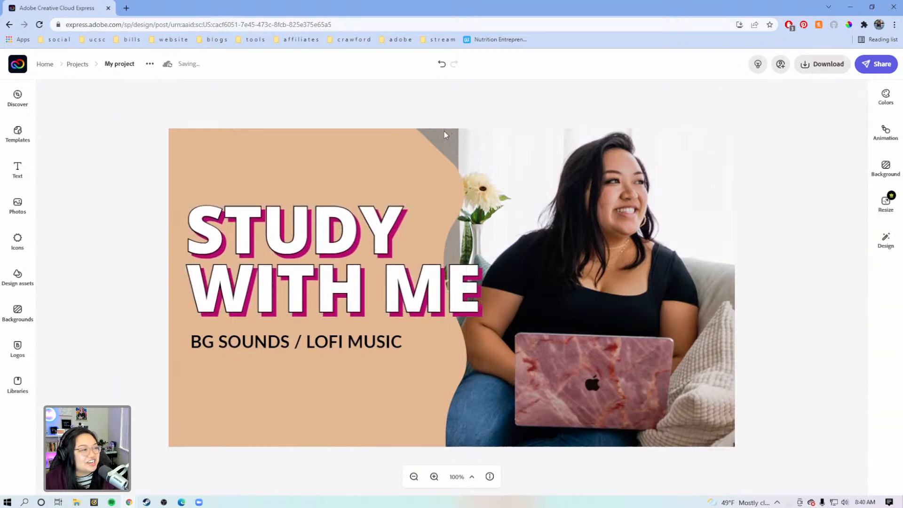
pyautogui.click(406, 161)
pyautogui.click(424, 163)
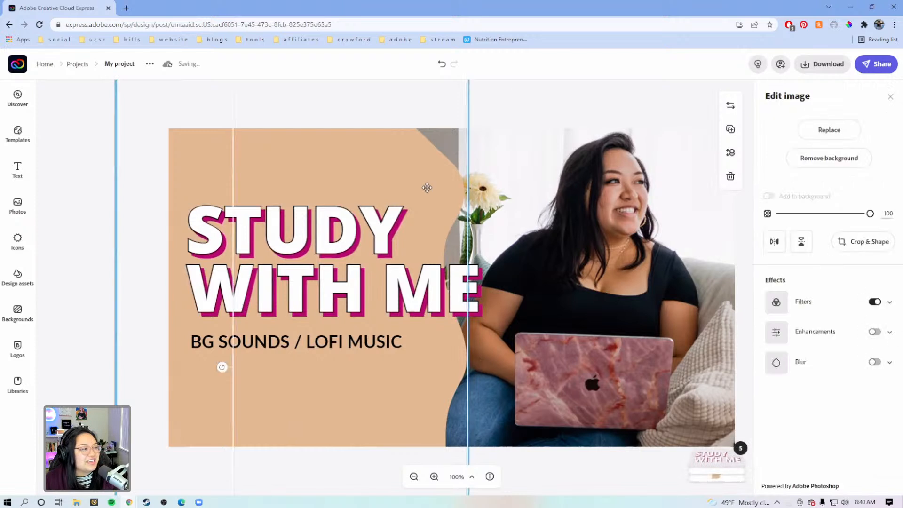
pyautogui.click(538, 109)
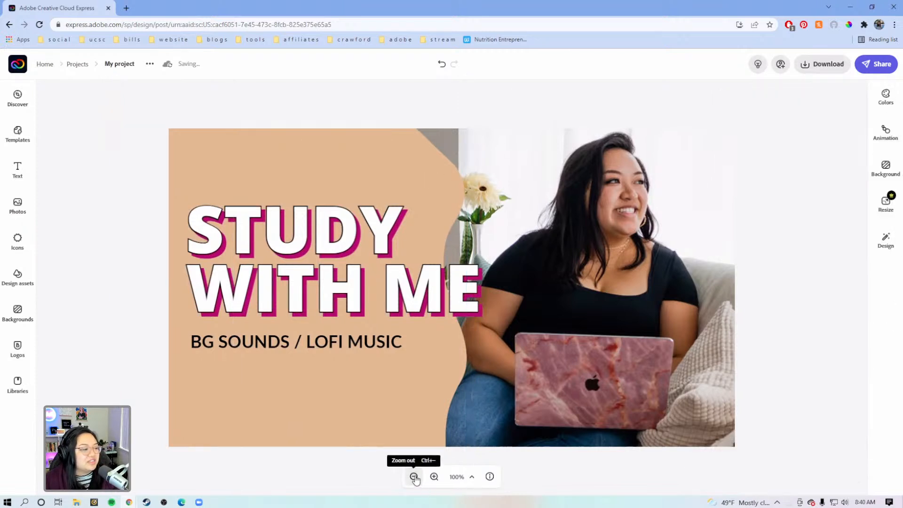
# Step: Preview the thumbnail at several reduced zoom levels to check how legible the title and subtitle are when small
pyautogui.click(414, 477)
pyautogui.click(414, 477)
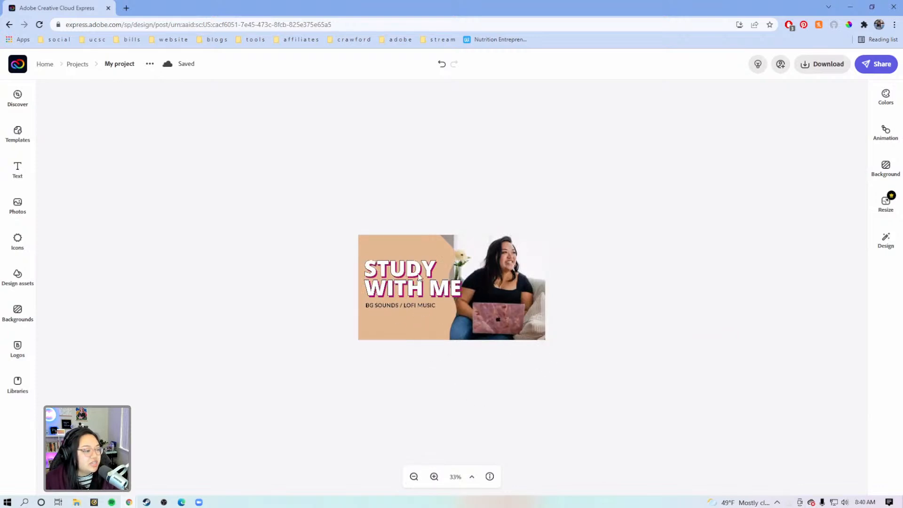
pyautogui.click(414, 476)
pyautogui.click(434, 476)
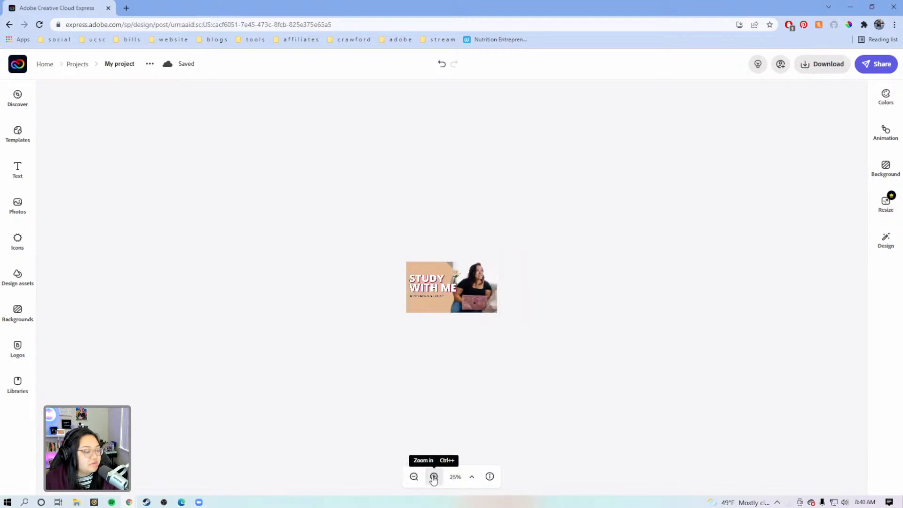
pyautogui.click(414, 476)
pyautogui.click(434, 478)
pyautogui.click(433, 476)
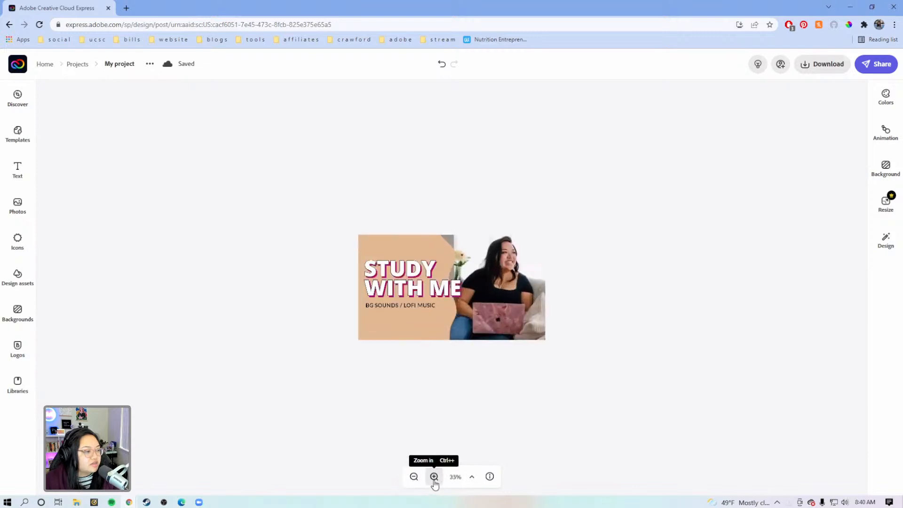
pyautogui.click(434, 477)
pyautogui.click(433, 476)
pyautogui.click(433, 477)
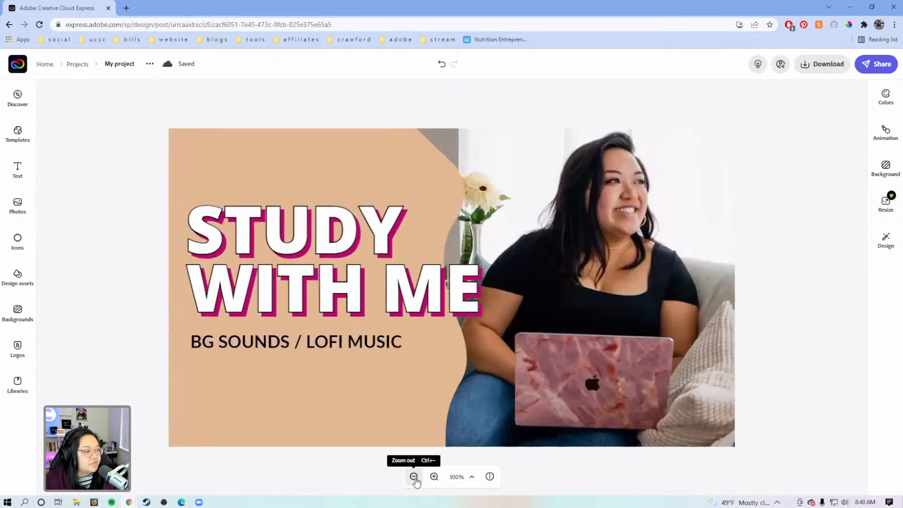
pyautogui.click(414, 477)
# Step: Set the subtitle's letter spacing to 11 and nudge the line slightly right under the title
pyautogui.click(364, 330)
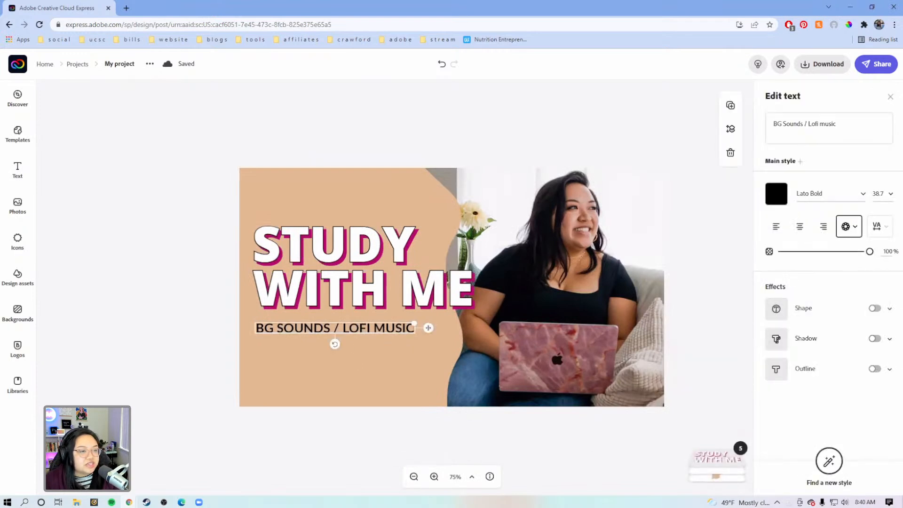
pyautogui.click(877, 227)
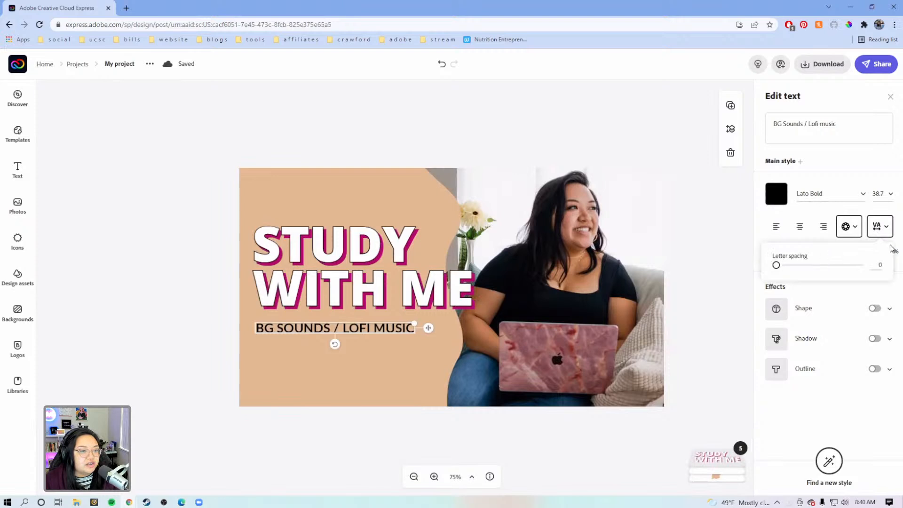
pyautogui.moveTo(778, 267); pyautogui.dragTo(785, 265)
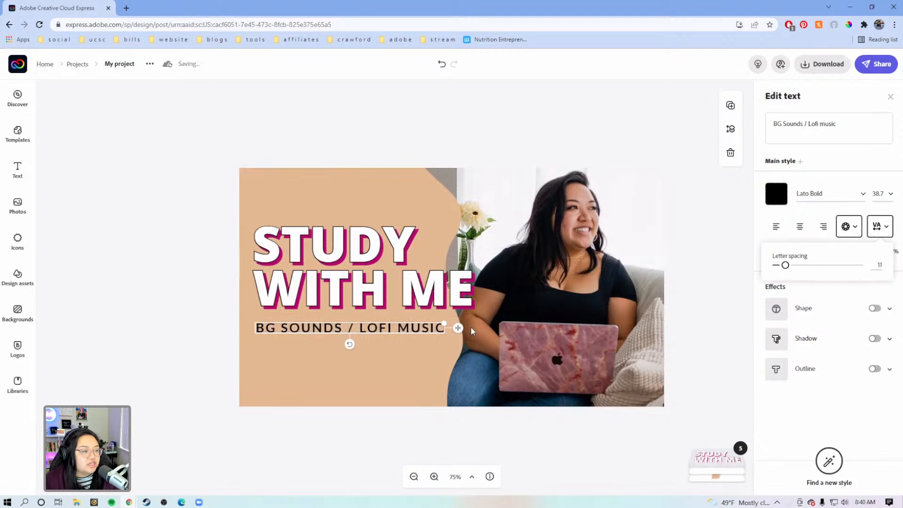
pyautogui.moveTo(461, 328); pyautogui.dragTo(465, 328)
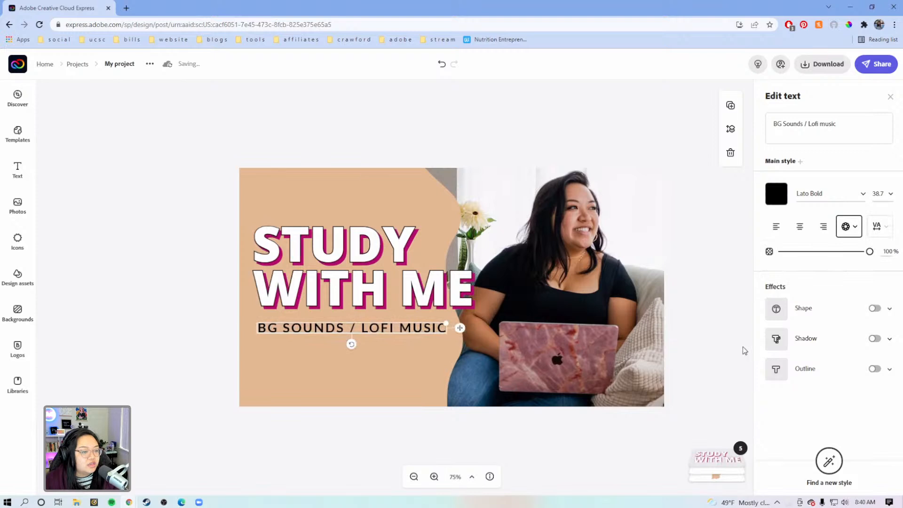
pyautogui.click(711, 336)
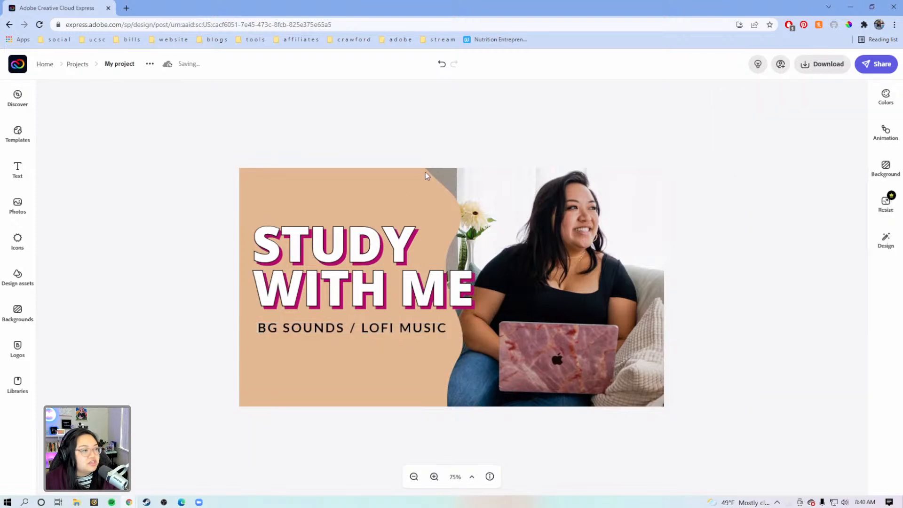
# Step: Ungroup the overlapping wavy background shapes so each one can be edited on its own
pyautogui.click(415, 380)
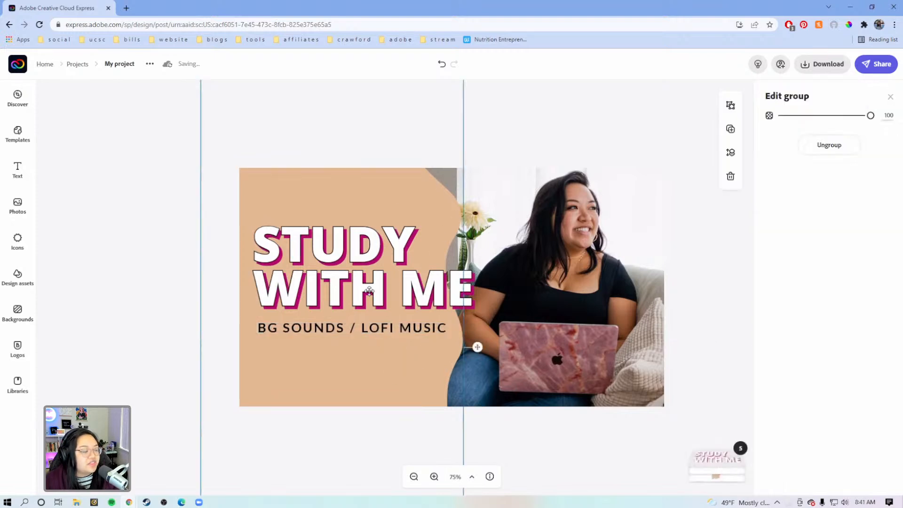
pyautogui.click(416, 188)
pyautogui.click(260, 204)
pyautogui.click(437, 200)
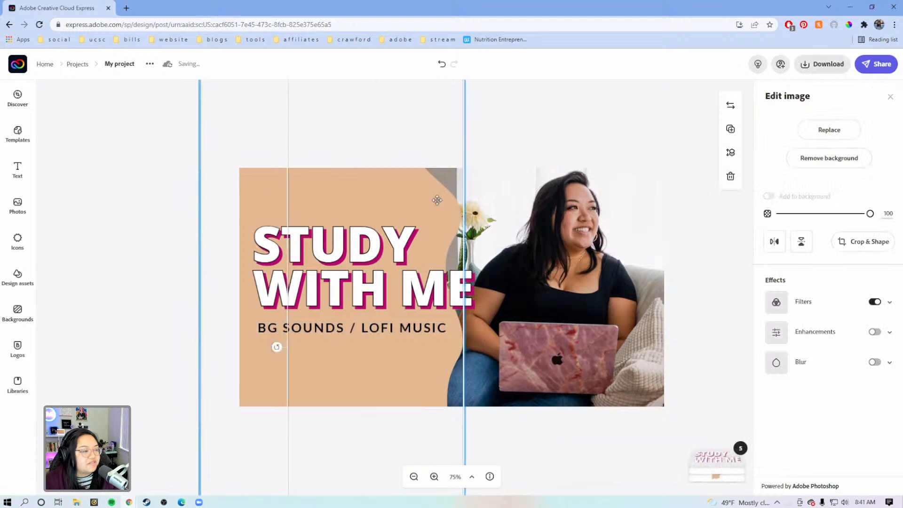
pyautogui.click(337, 200)
pyautogui.click(341, 196)
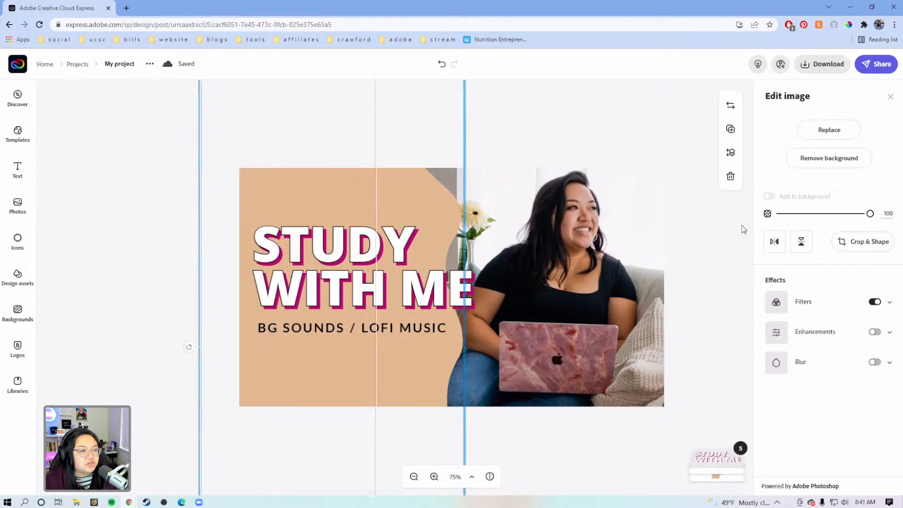
pyautogui.click(545, 139)
pyautogui.click(412, 193)
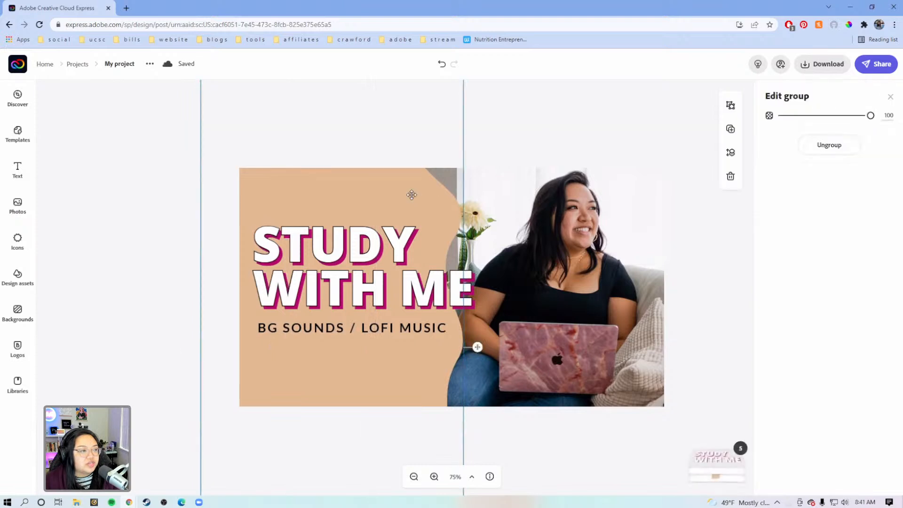
pyautogui.click(850, 147)
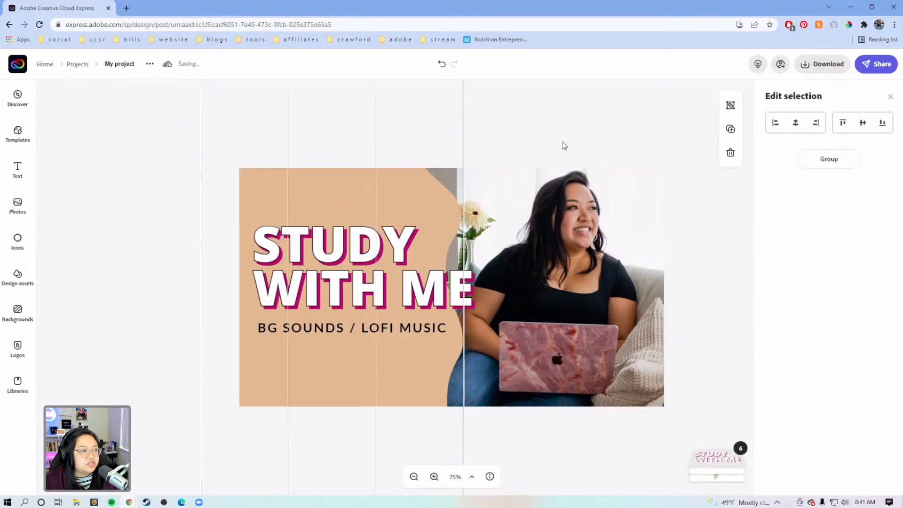
pyautogui.click(581, 127)
# Step: Select the overlapping tan wavy shapes in turn to tell them apart
pyautogui.click(420, 204)
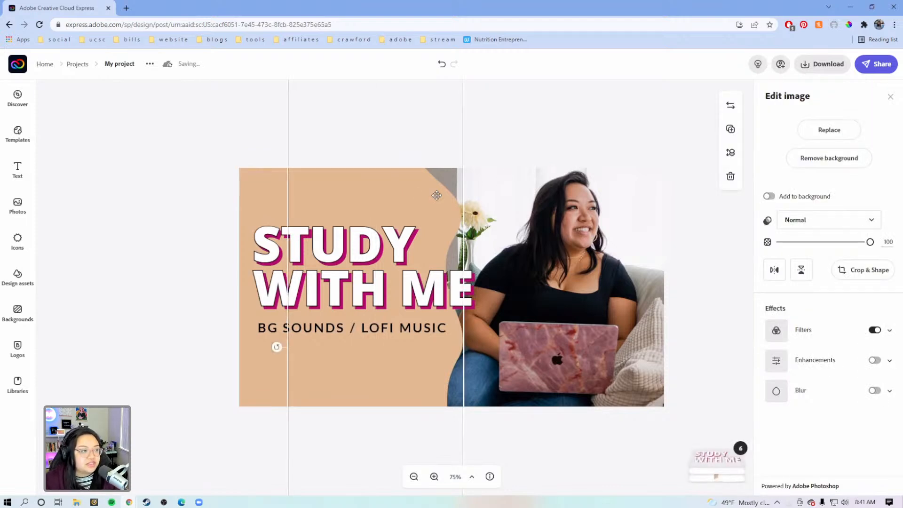
pyautogui.click(263, 199)
pyautogui.click(407, 189)
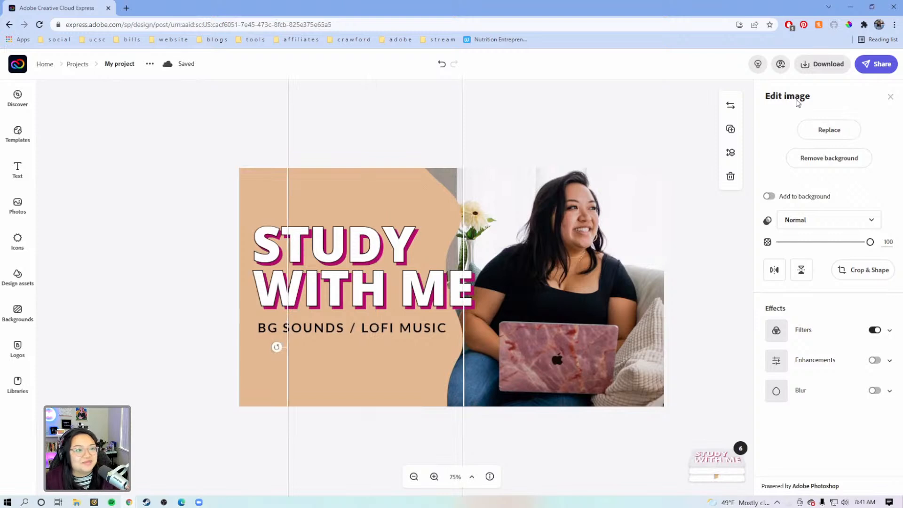
pyautogui.click(261, 186)
pyautogui.click(389, 192)
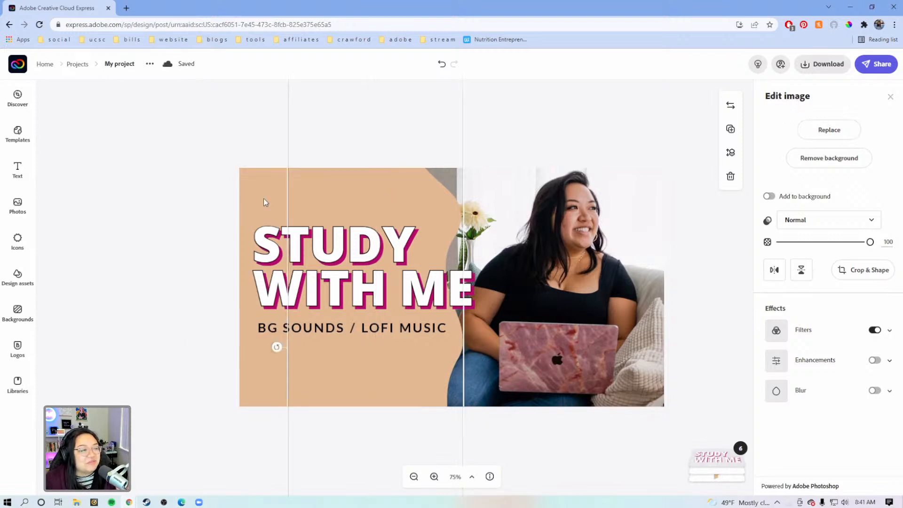
pyautogui.click(264, 199)
# Step: Set the Duotone highlights color of the wavy shape nearest the photo to a mauve sampled from the laptop cover (875A5F)
pyautogui.click(413, 194)
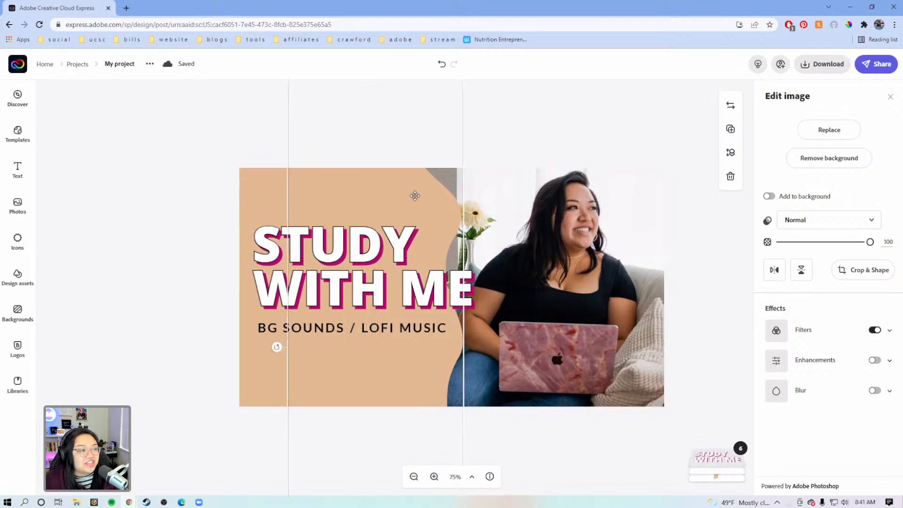
pyautogui.click(890, 333)
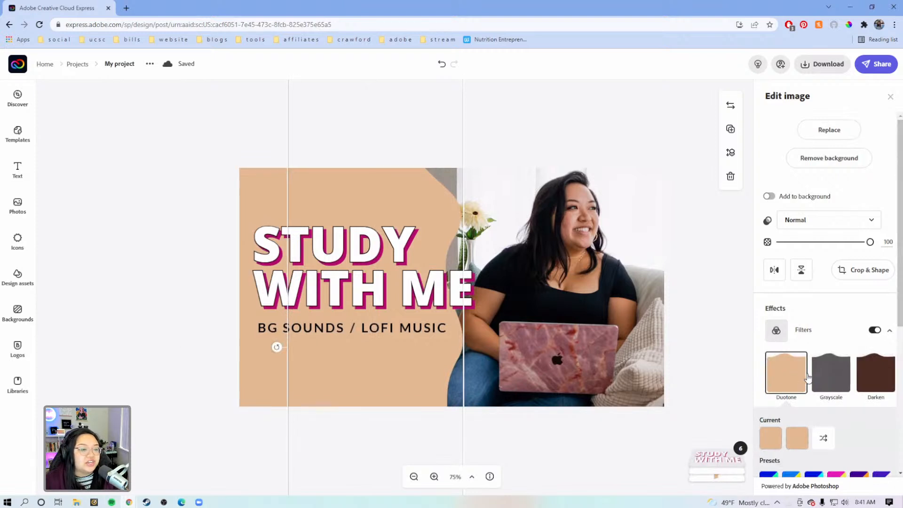
pyautogui.scroll(-3, 794, 382)
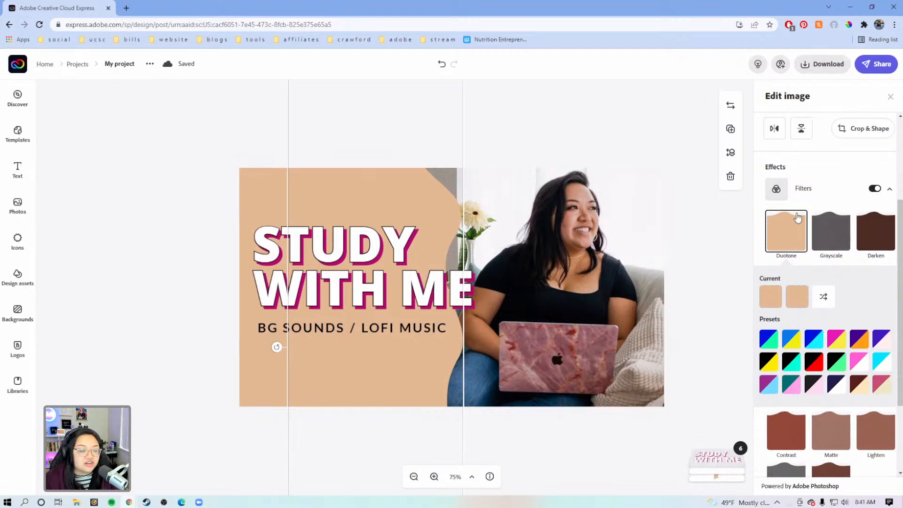
pyautogui.click(796, 301)
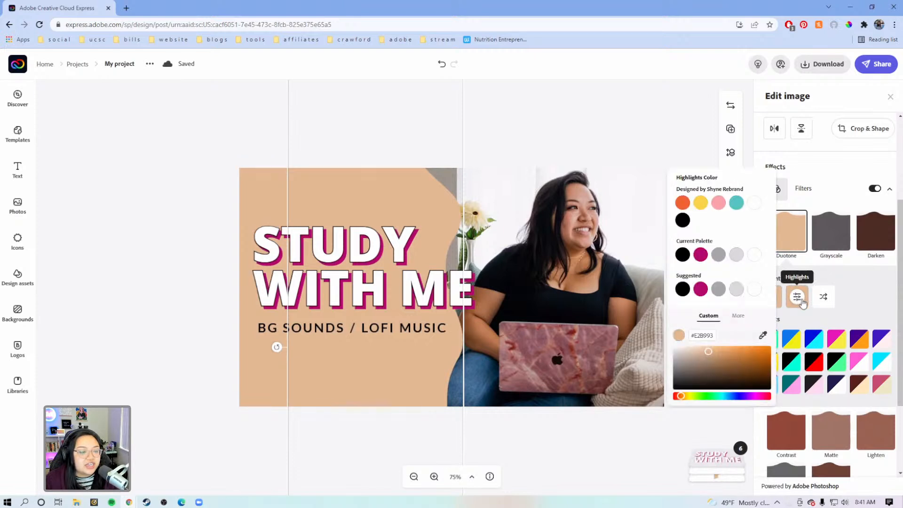
pyautogui.click(869, 285)
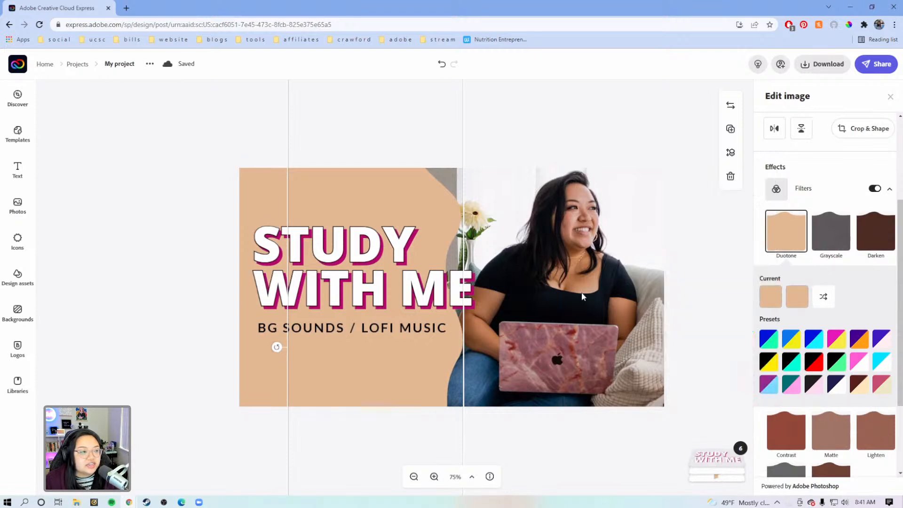
pyautogui.click(797, 300)
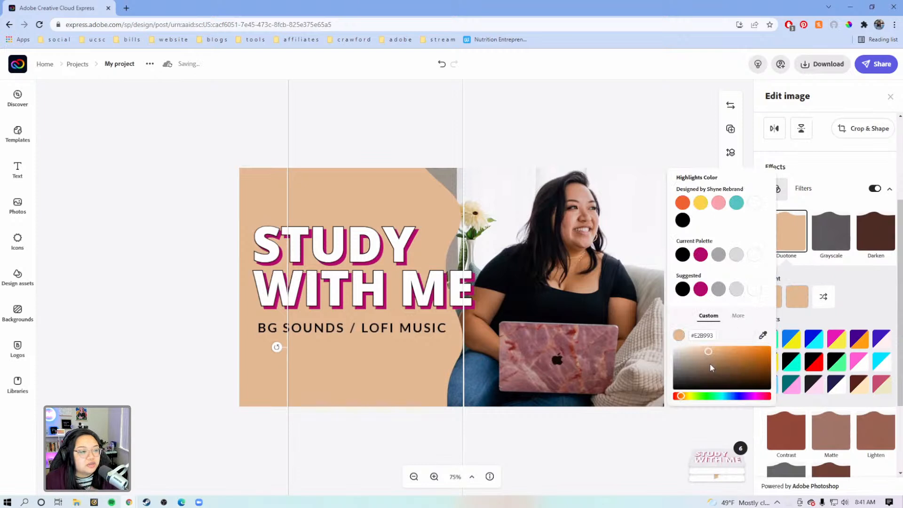
pyautogui.click(763, 336)
pyautogui.click(599, 350)
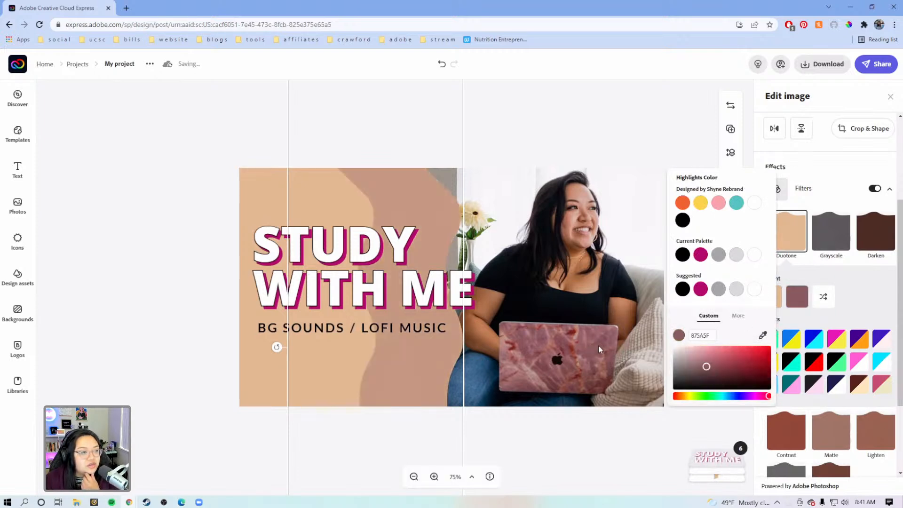
pyautogui.click(864, 290)
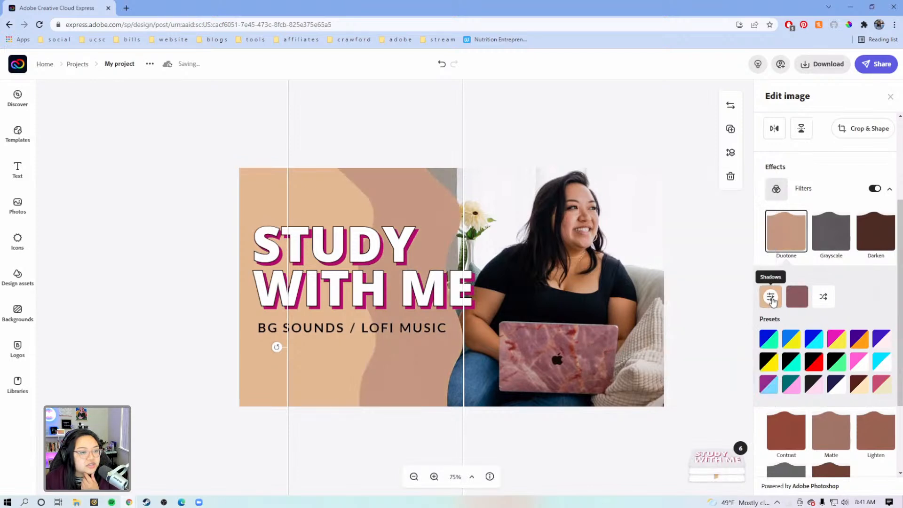
# Step: Set the same shape's Duotone shadows color to a mauve sampled from the laptop cover (8D5C60)
pyautogui.click(772, 297)
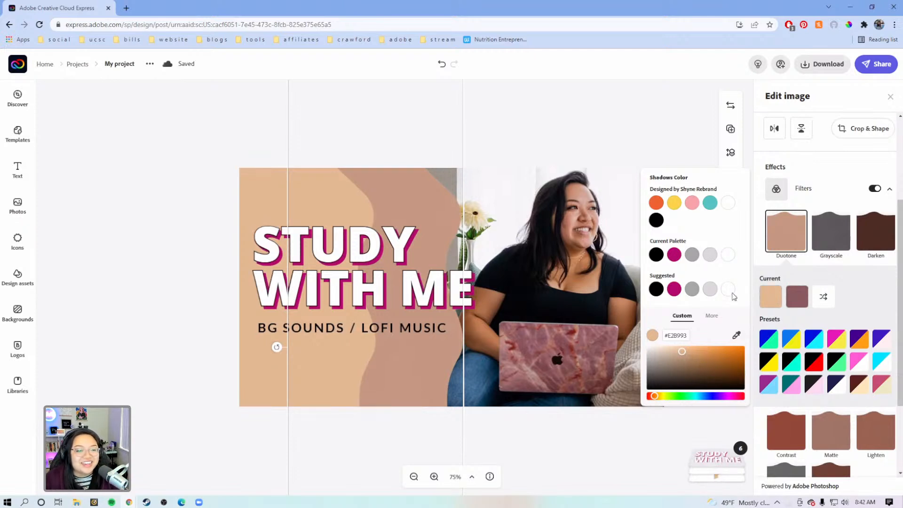
pyautogui.click(738, 337)
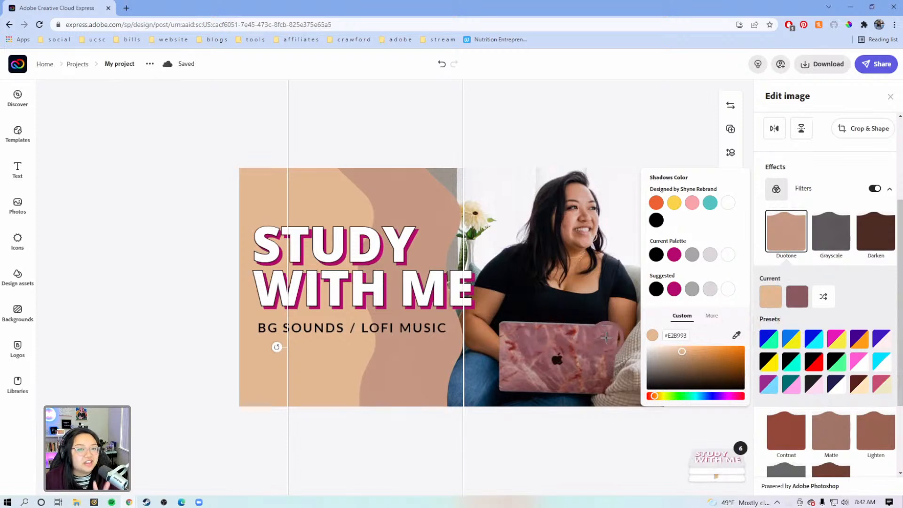
pyautogui.click(606, 338)
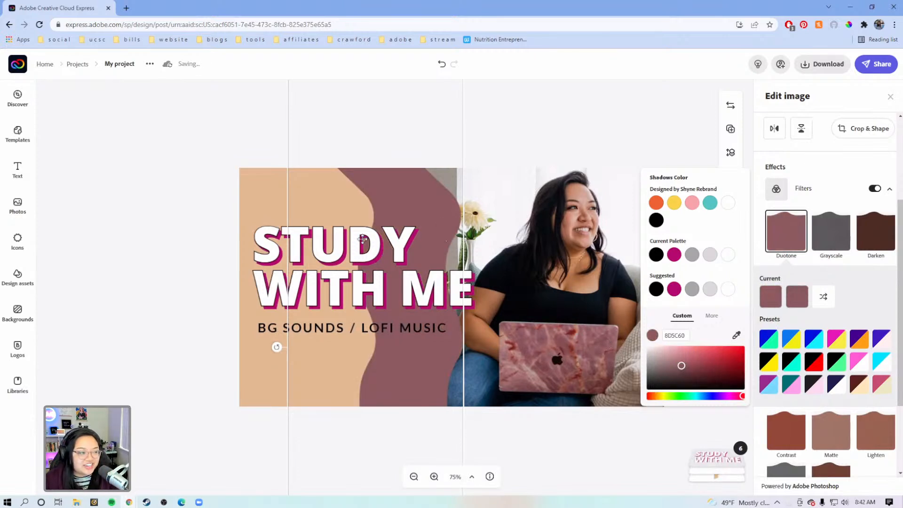
# Step: Set the Duotone highlights and shadows colors of the wavy shape farthest from the photo to the mauve sampled from the neighboring shape (8B5B60)
pyautogui.click(277, 200)
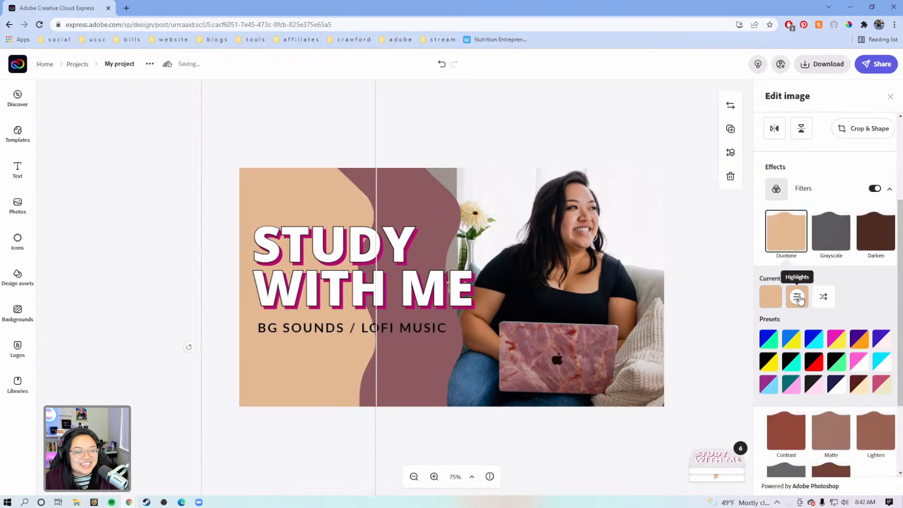
pyautogui.click(798, 297)
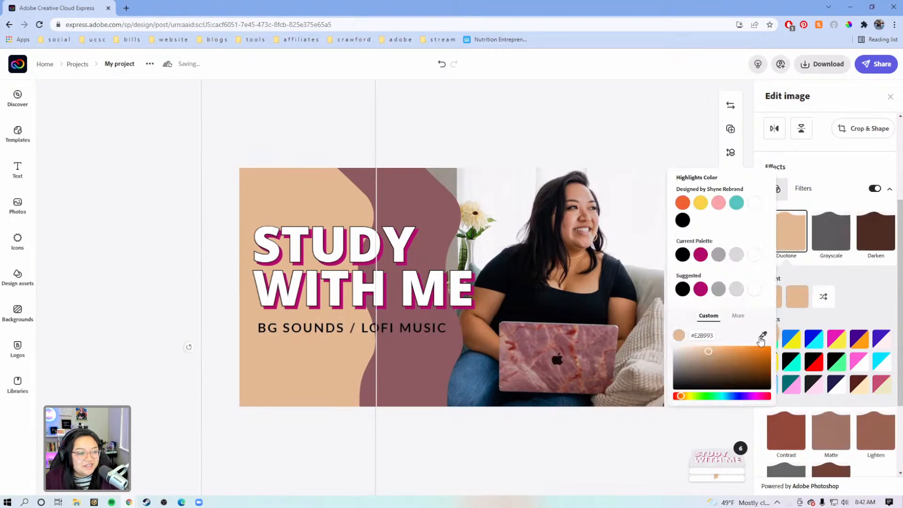
pyautogui.click(417, 367)
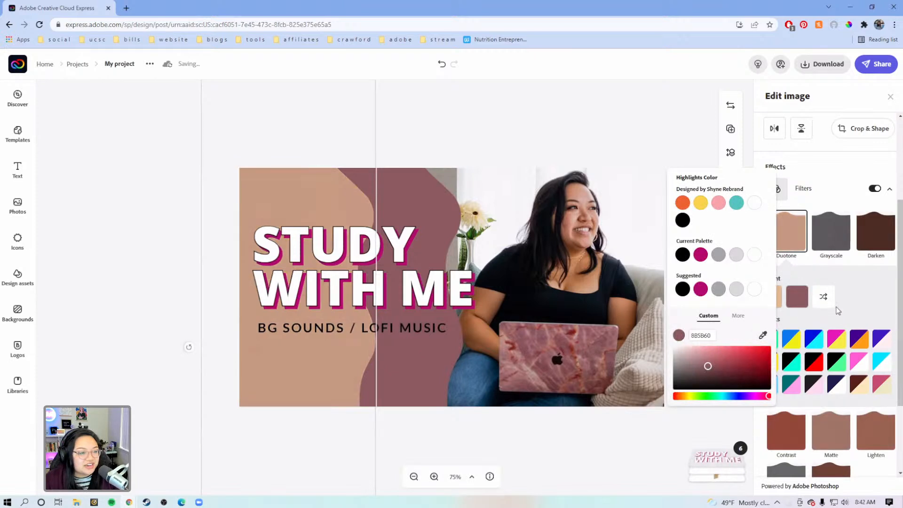
pyautogui.click(770, 297)
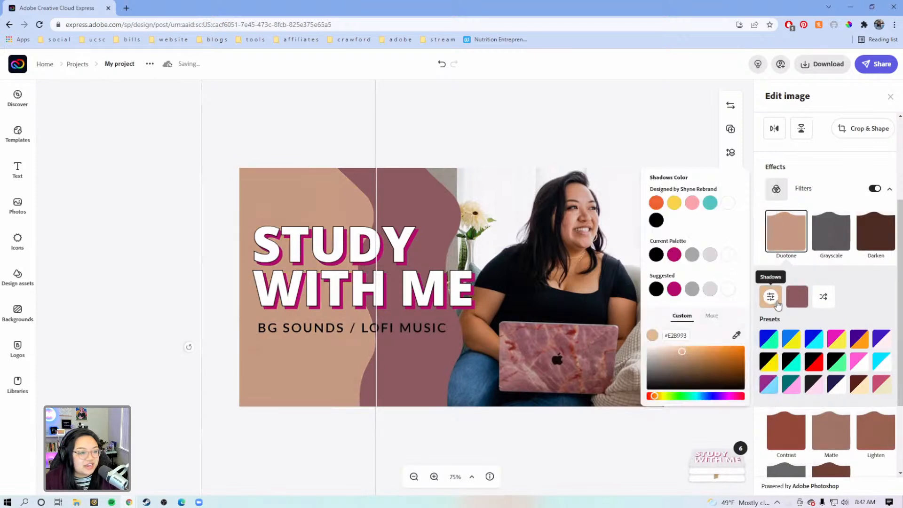
pyautogui.click(737, 336)
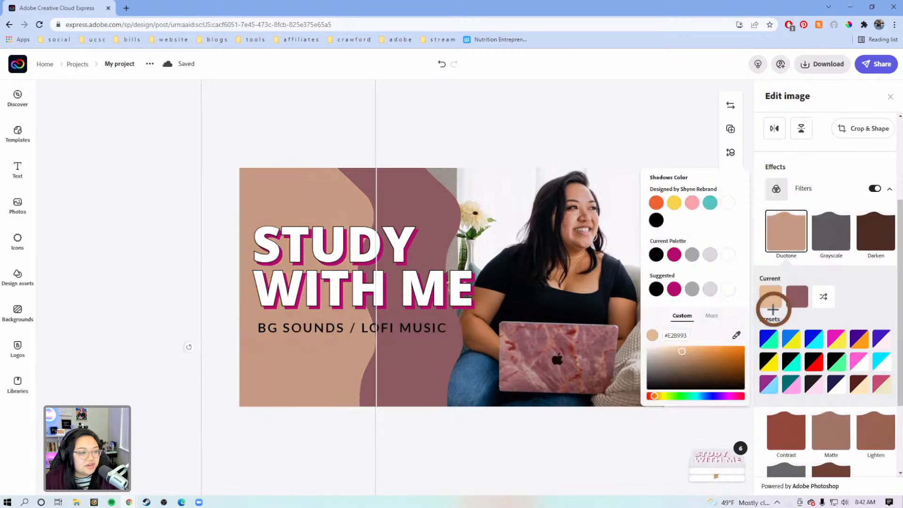
pyautogui.click(435, 194)
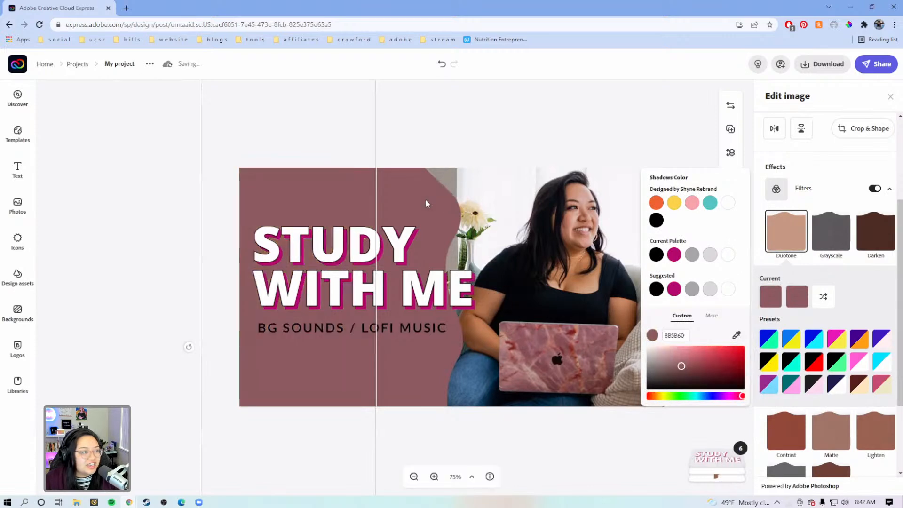
pyautogui.click(527, 128)
pyautogui.click(527, 128)
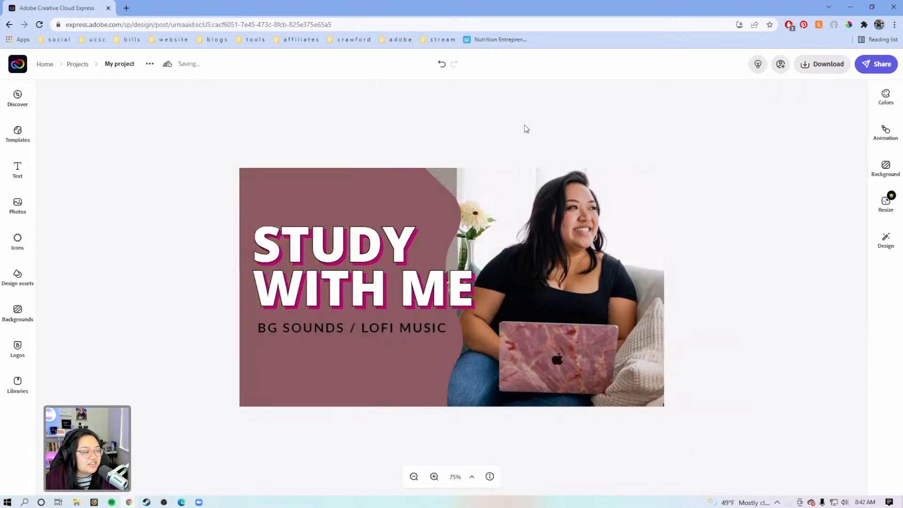
# Step: Set the Duotone shadows color of the wavy shape nearest the photo to a light pink (F7BCC1)
pyautogui.click(430, 192)
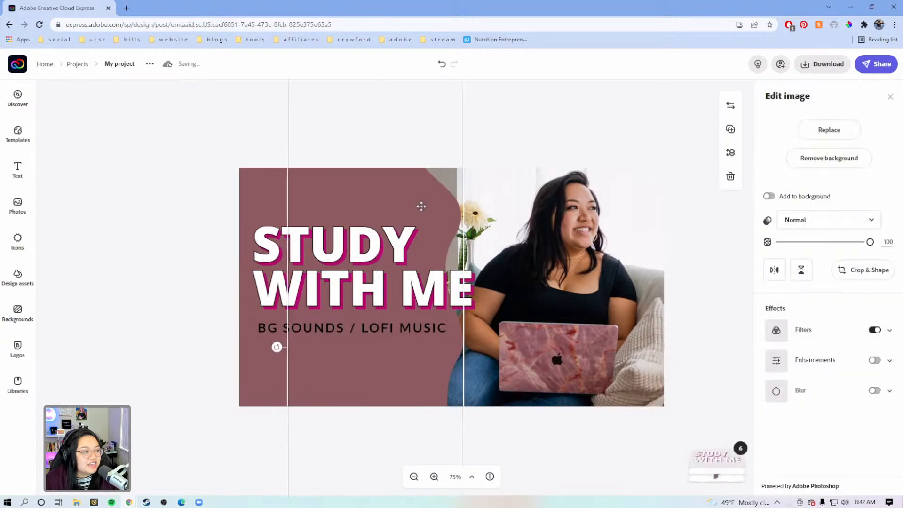
pyautogui.click(891, 331)
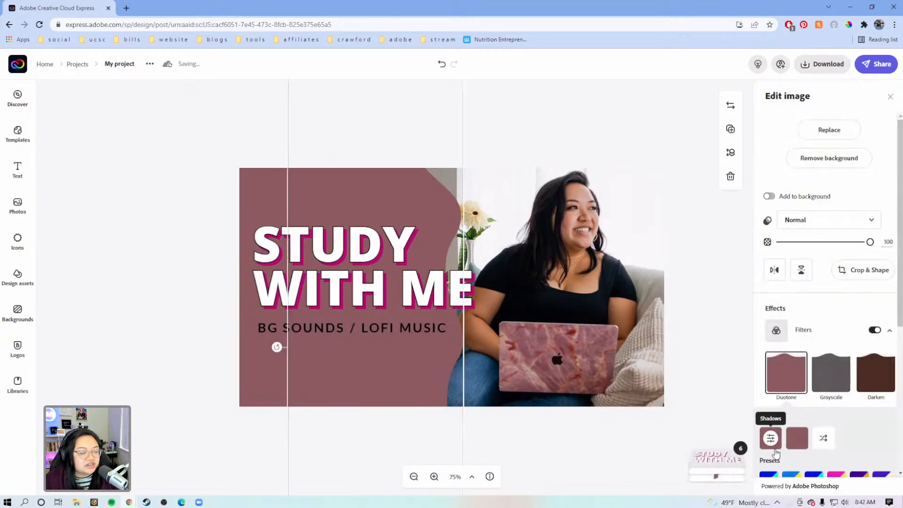
pyautogui.click(772, 444)
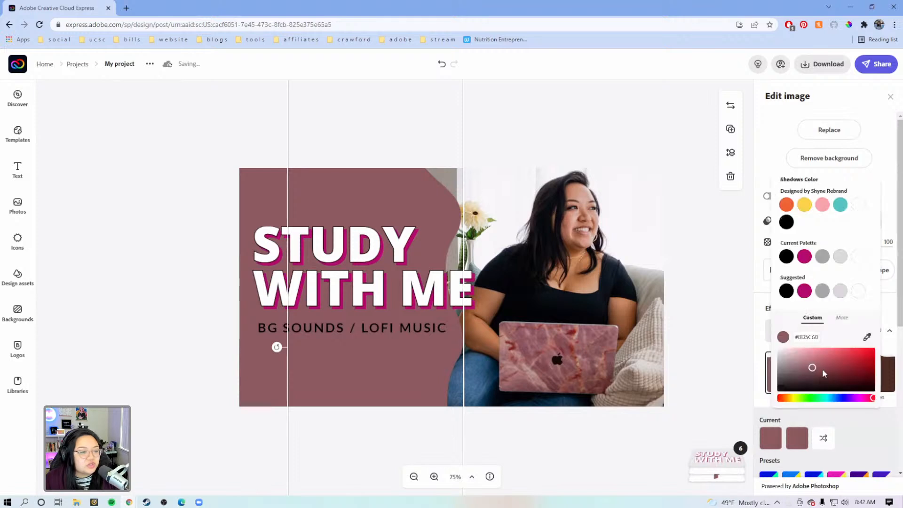
pyautogui.moveTo(820, 364)
pyautogui.mouseDown()
pyautogui.moveTo(823, 354)
pyautogui.moveTo(798, 350)
pyautogui.mouseUp()
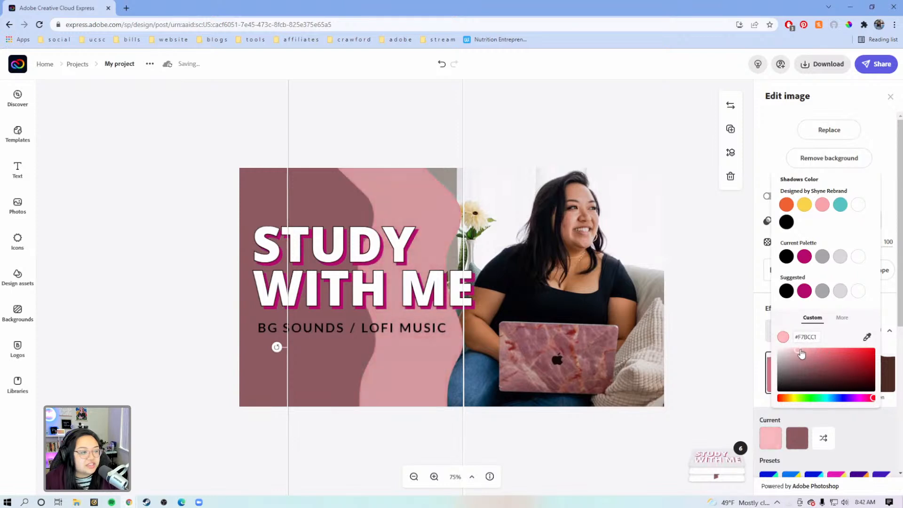
pyautogui.click(865, 415)
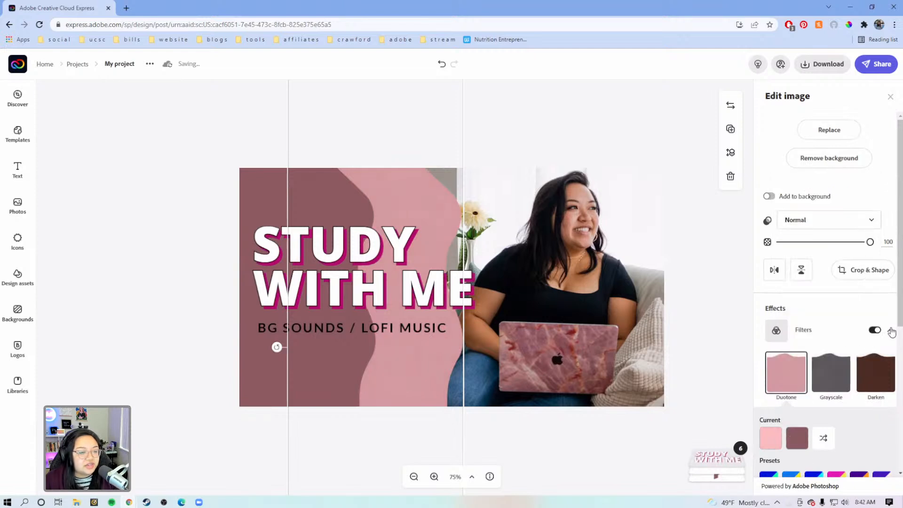
# Step: Recolor the wavy shape farthest from the photo with pinks sampled from the neighboring shape, using Duotone shadows D29CA1 and highlights D19BA0
pyautogui.click(250, 199)
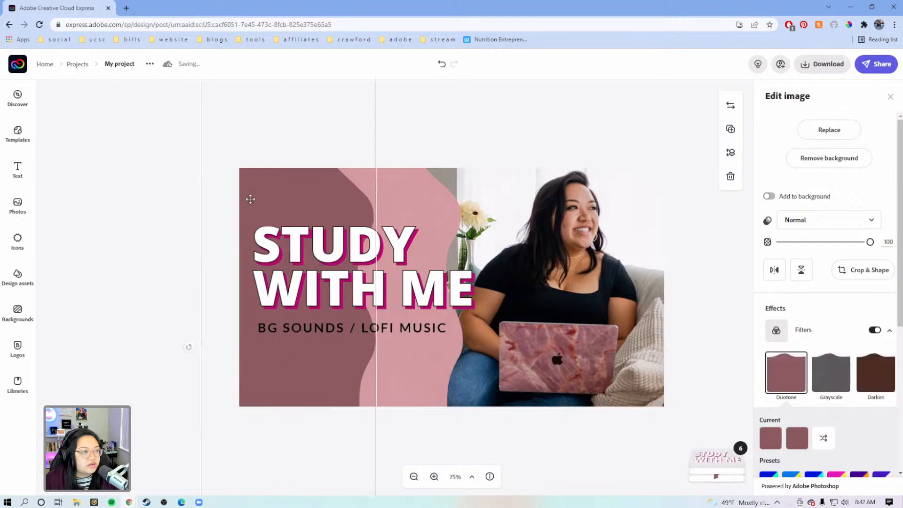
pyautogui.click(771, 438)
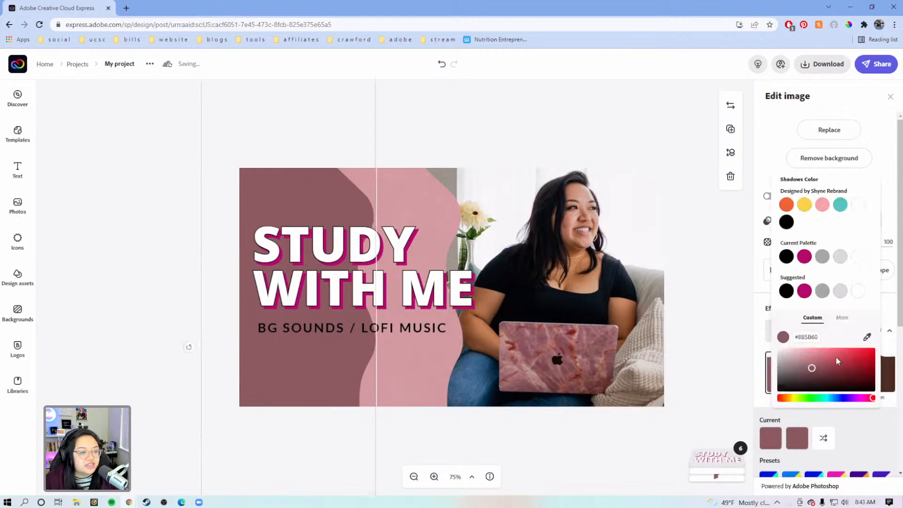
pyautogui.click(865, 339)
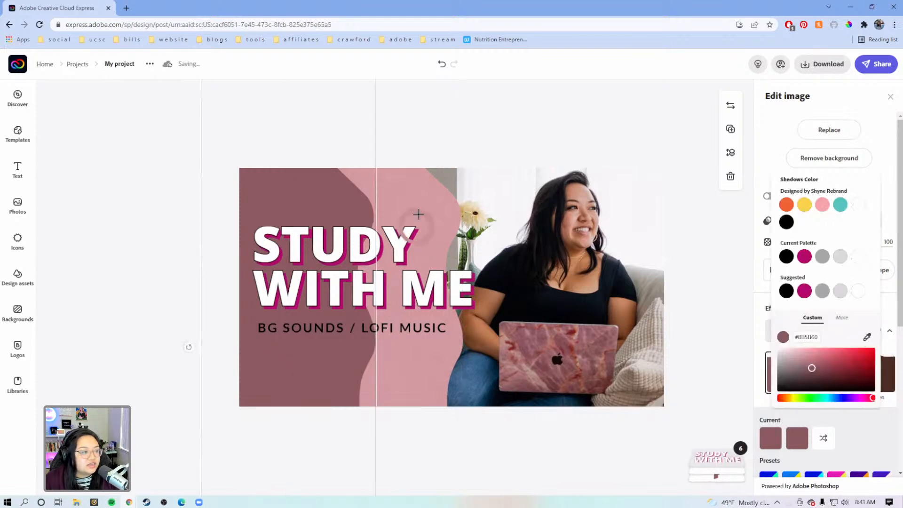
pyautogui.click(425, 207)
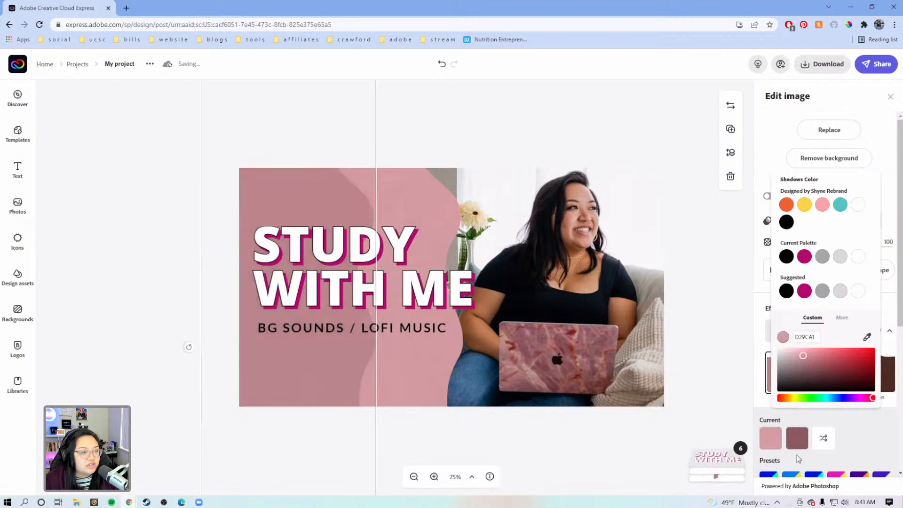
pyautogui.click(797, 438)
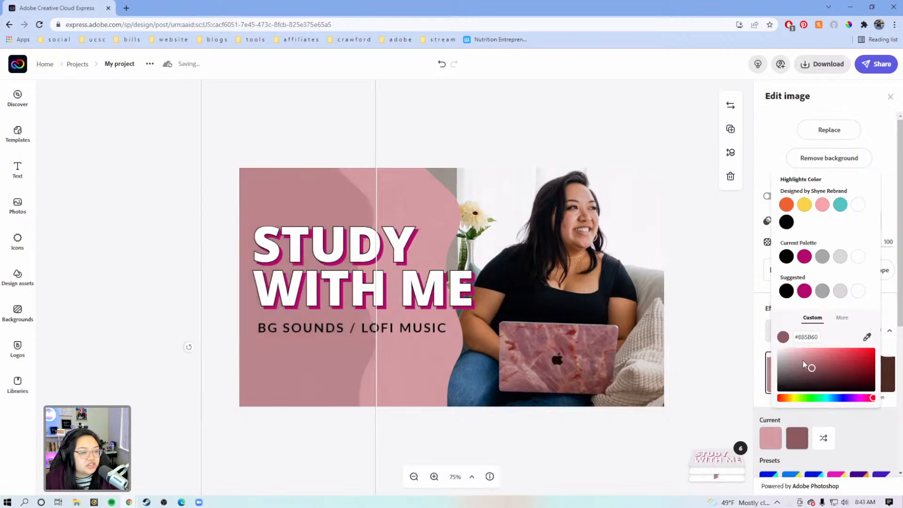
pyautogui.click(867, 337)
pyautogui.click(414, 376)
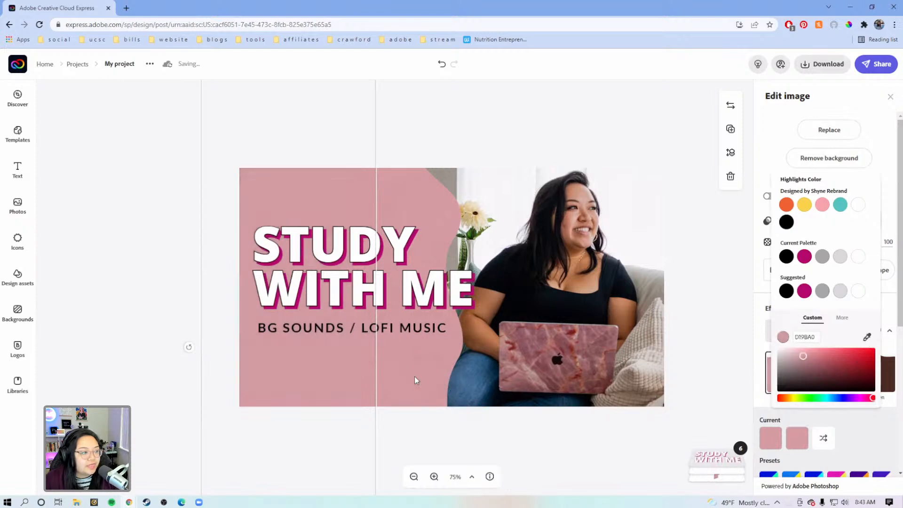
pyautogui.click(512, 140)
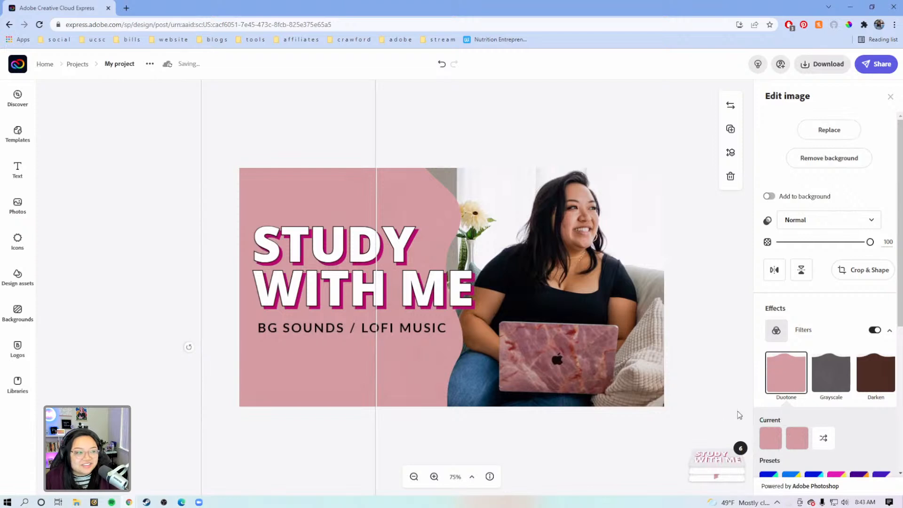
pyautogui.click(633, 143)
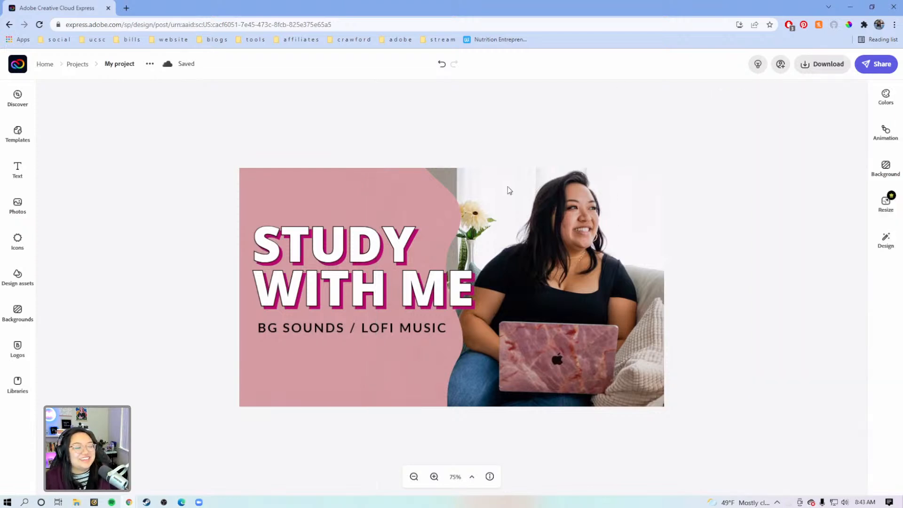
# Step: Enlarge the "STUDY WITH ME" title slightly and reposition the title and subtitle a little lower on the pink area
pyautogui.click(401, 235)
pyautogui.moveTo(474, 227); pyautogui.dragTo(487, 221)
pyautogui.click(391, 328)
pyautogui.moveTo(391, 328)
pyautogui.mouseDown()
pyautogui.moveTo(396, 321)
pyautogui.moveTo(389, 328)
pyautogui.mouseUp()
pyautogui.click(387, 289)
pyautogui.moveTo(387, 289); pyautogui.dragTo(387, 294)
pyautogui.click(399, 120)
# Step: Search the icons for "pencil", then add the striped pencil with a rounded eraser to the design and color it white (#FFFFFF)
pyautogui.click(18, 239)
pyautogui.write('square')
pyautogui.moveTo(113, 120); pyautogui.dragTo(52, 115)
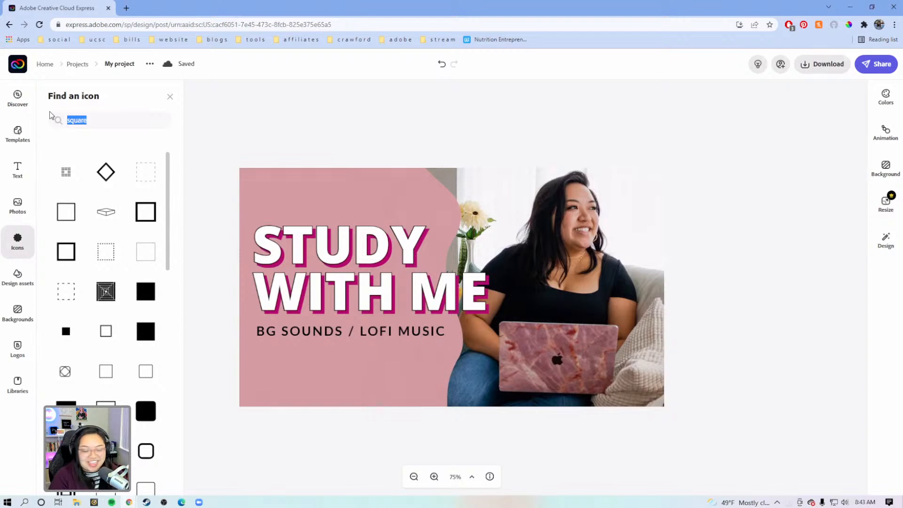
pyautogui.press('BackSpace')
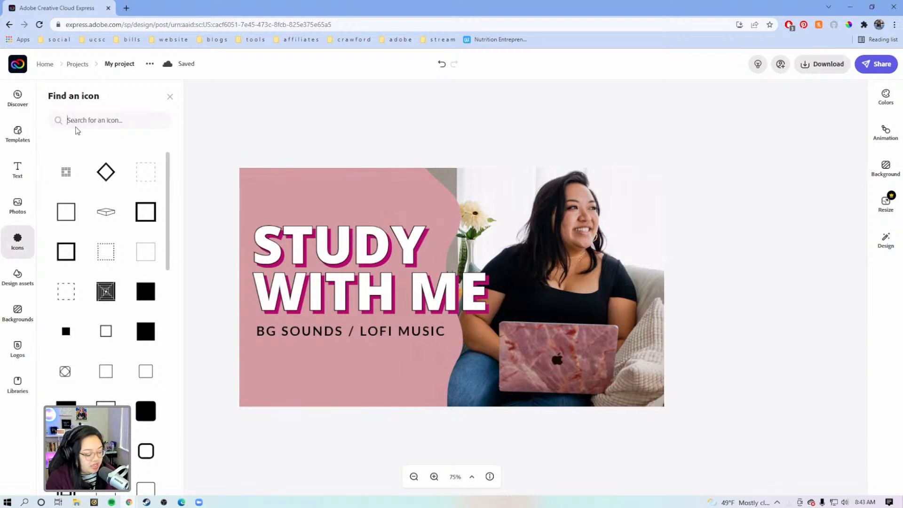
pyautogui.write('pencil')
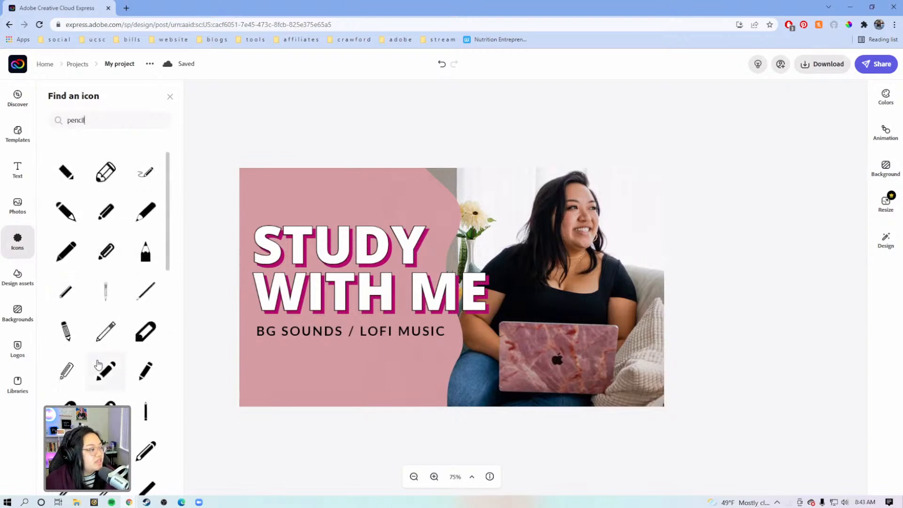
pyautogui.click(66, 331)
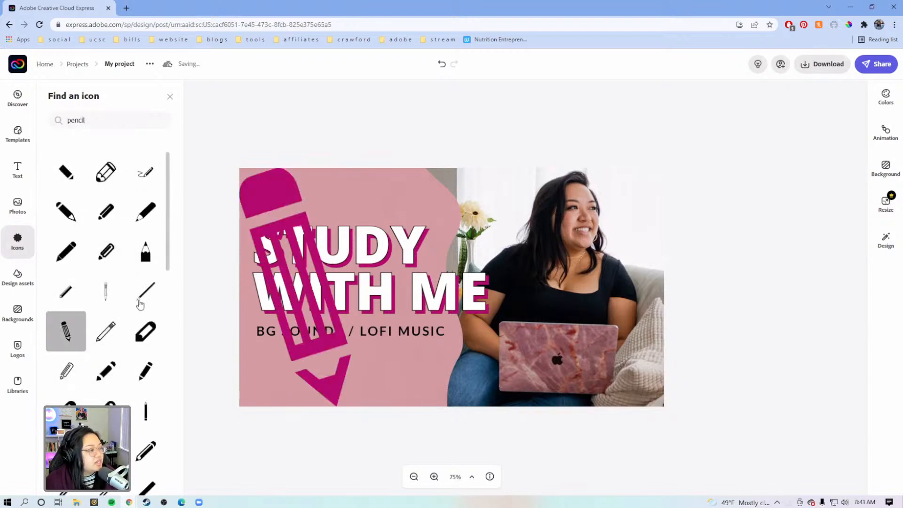
pyautogui.click(776, 153)
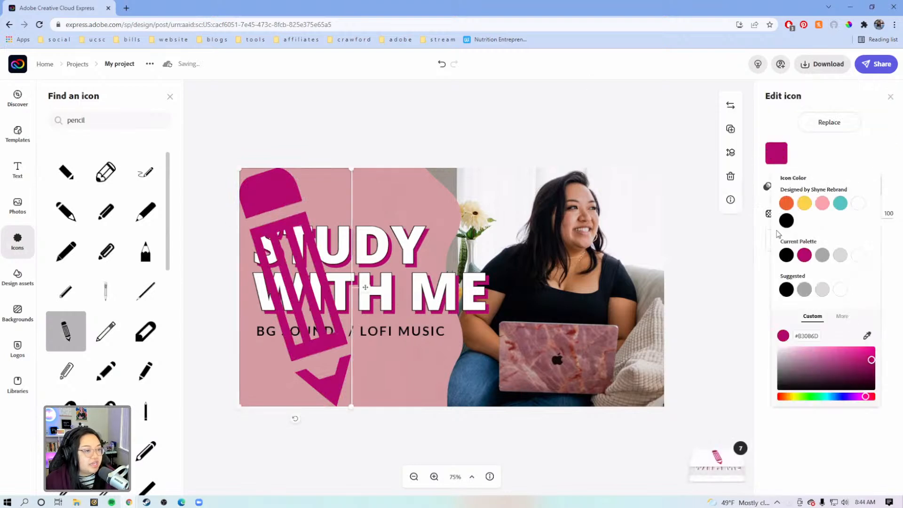
pyautogui.click(858, 255)
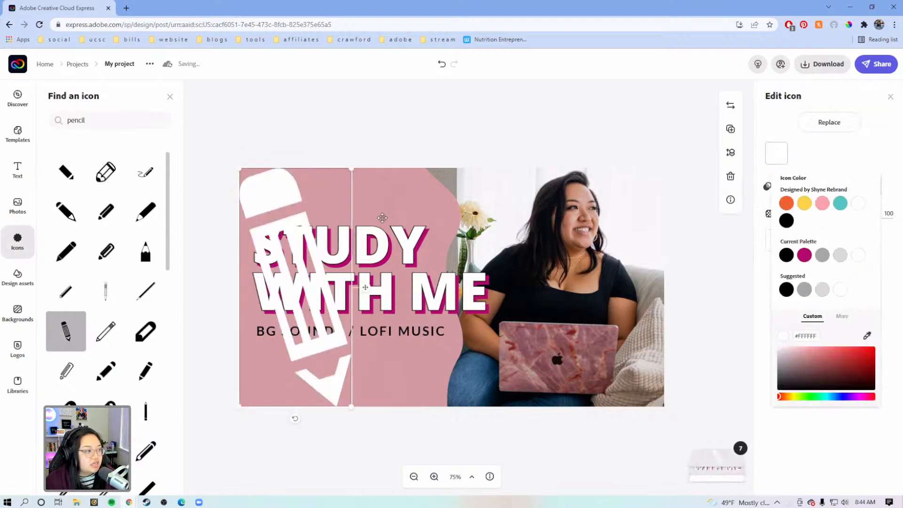
# Step: Shrink the pencil icon, rotate it so its tip points up toward the photo, and place it beneath the subtitle at the design's lower edge
pyautogui.moveTo(349, 172); pyautogui.dragTo(278, 323)
pyautogui.moveTo(261, 377); pyautogui.dragTo(288, 379)
pyautogui.moveTo(297, 420)
pyautogui.mouseDown()
pyautogui.moveTo(335, 423)
pyautogui.moveTo(384, 368)
pyautogui.moveTo(382, 316)
pyautogui.mouseUp()
pyautogui.moveTo(302, 355)
pyautogui.mouseDown()
pyautogui.moveTo(418, 370)
pyautogui.moveTo(453, 336)
pyautogui.mouseUp()
pyautogui.moveTo(410, 387); pyautogui.dragTo(406, 396)
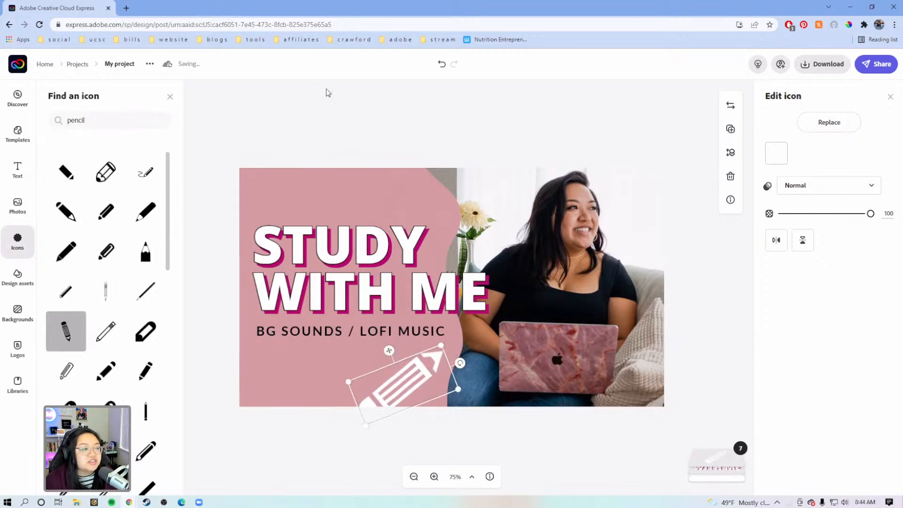
pyautogui.click(359, 122)
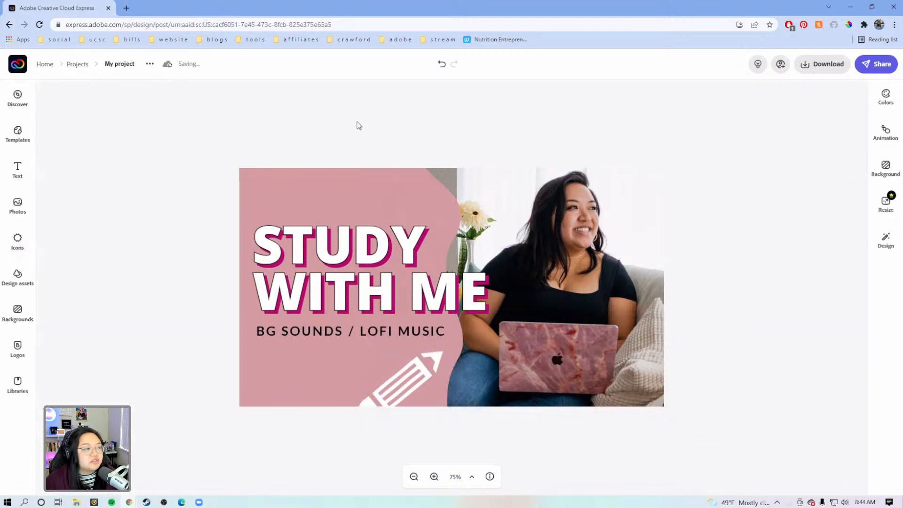
# Step: Fine-tune the pencil icon with a slightly flatter tilt and smaller size, keeping its eraser end at the design's lower edge
pyautogui.click(420, 391)
pyautogui.moveTo(461, 366); pyautogui.dragTo(471, 381)
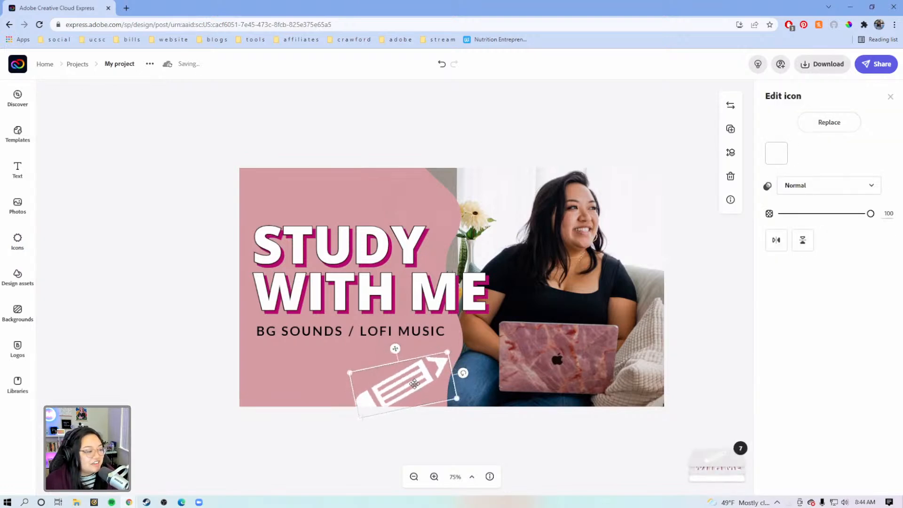
pyautogui.moveTo(414, 384); pyautogui.dragTo(408, 391)
pyautogui.moveTo(348, 378); pyautogui.dragTo(366, 382)
pyautogui.moveTo(420, 395)
pyautogui.mouseDown()
pyautogui.moveTo(416, 385)
pyautogui.moveTo(447, 354)
pyautogui.mouseUp()
pyautogui.moveTo(411, 383); pyautogui.dragTo(409, 385)
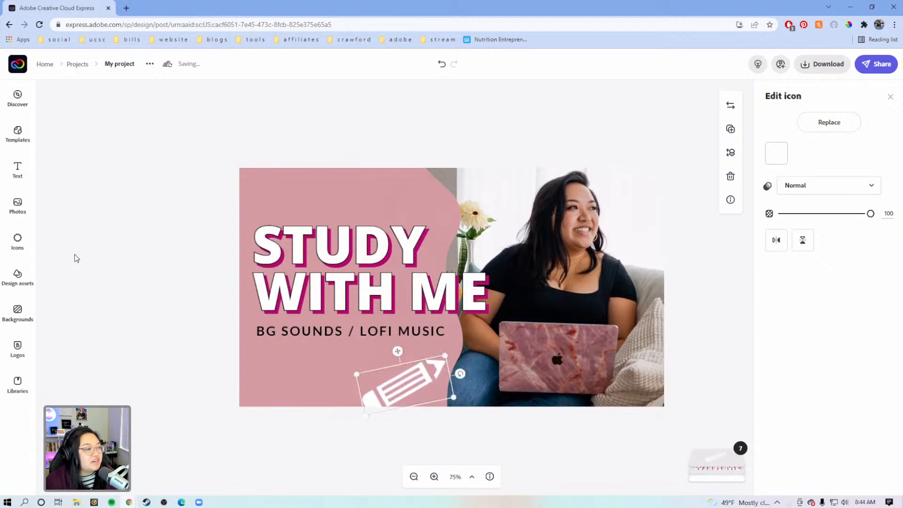
pyautogui.click(77, 226)
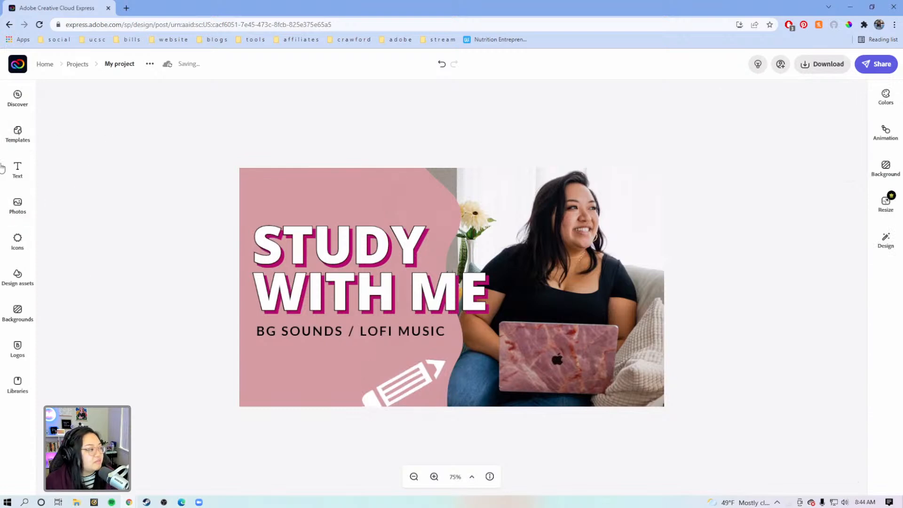
# Step: Search the icons for "notebook" and add the spiral-bound notebook with lined page to the design
pyautogui.click(29, 138)
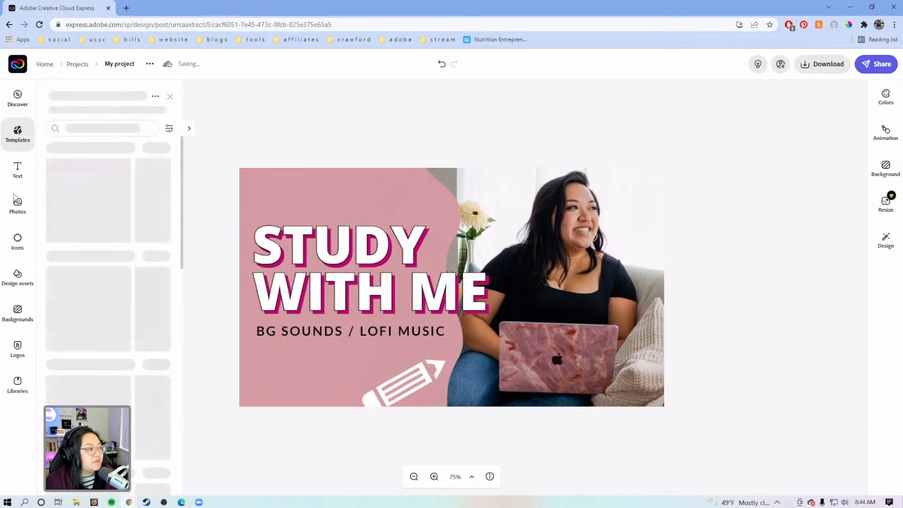
pyautogui.click(21, 214)
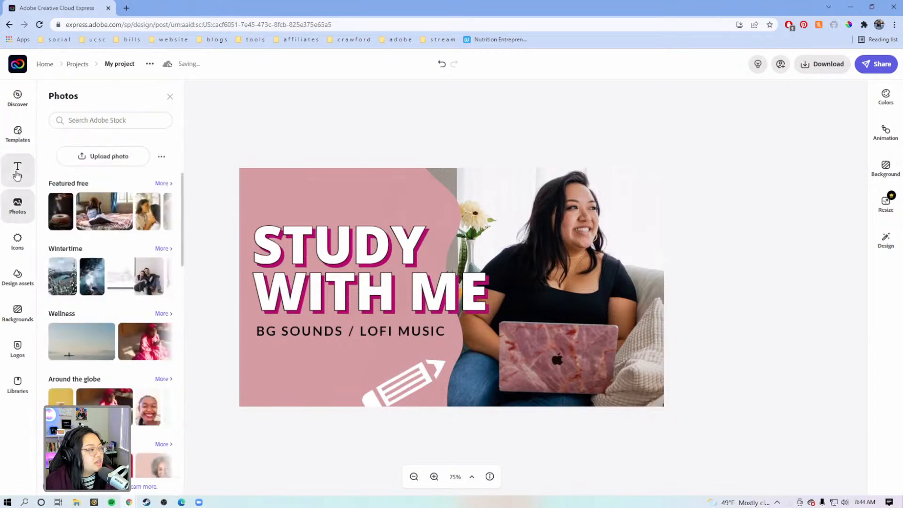
pyautogui.click(16, 242)
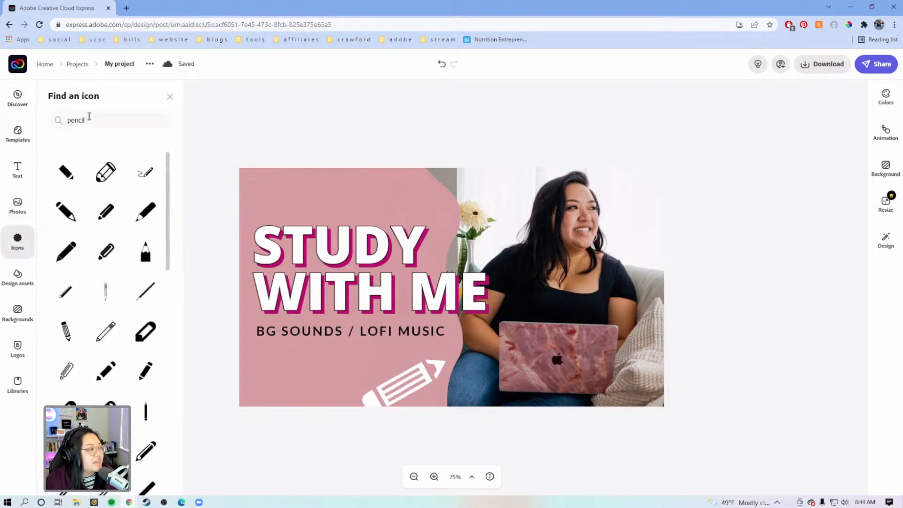
pyautogui.moveTo(91, 117); pyautogui.dragTo(56, 152)
pyautogui.write('no')
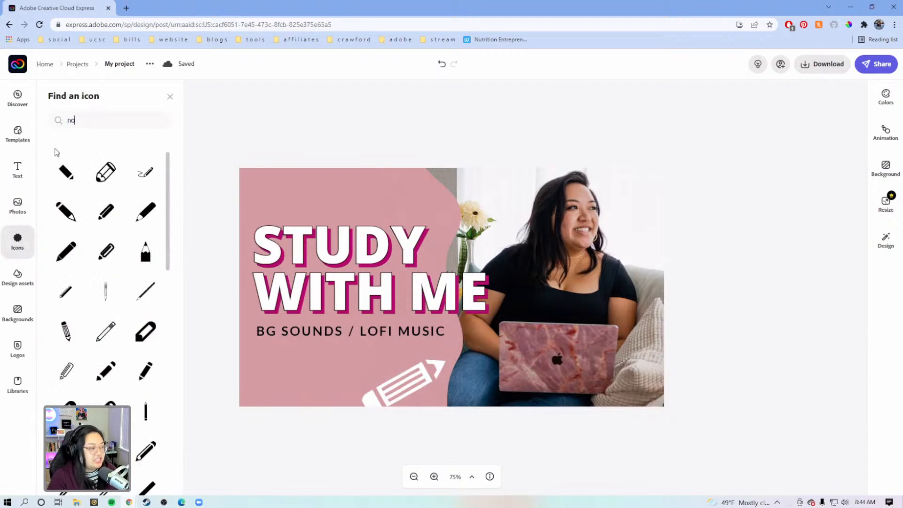
pyautogui.write('tebook')
pyautogui.press('Return')
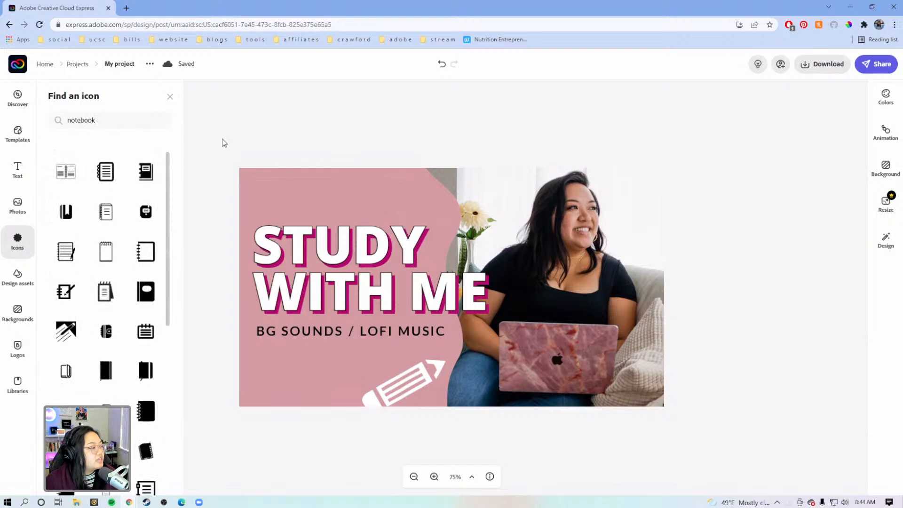
pyautogui.scroll(-1, 116, 315)
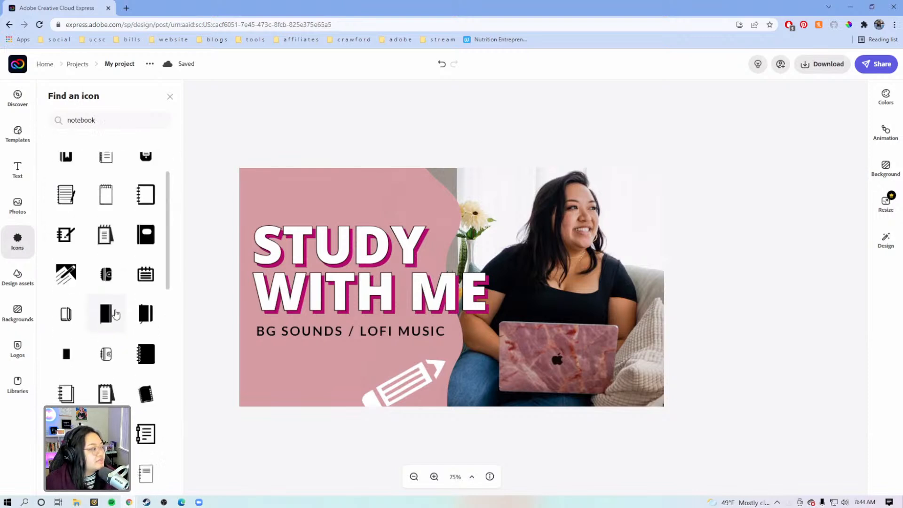
pyautogui.scroll(1, 113, 301)
pyautogui.click(107, 184)
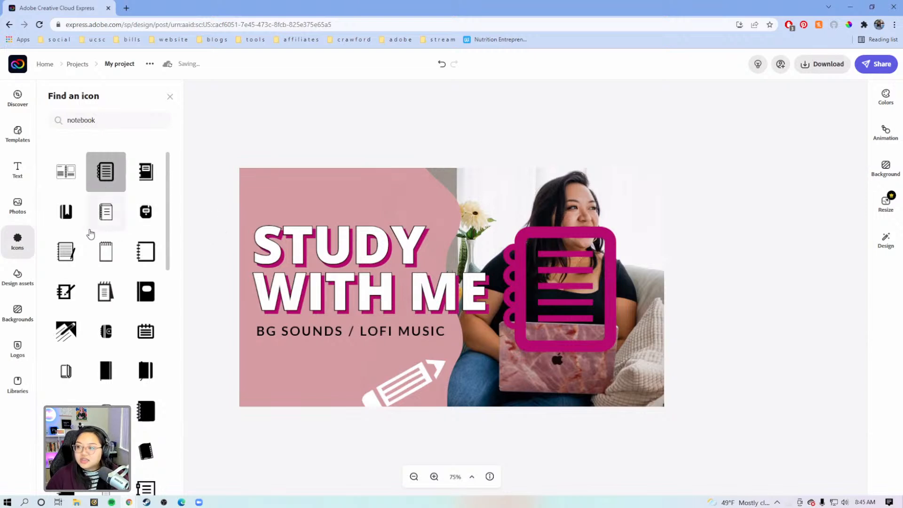
# Step: Shrink the notebook icon to under a third of its size and color it white
pyautogui.click(612, 264)
pyautogui.moveTo(614, 229); pyautogui.dragTo(540, 310)
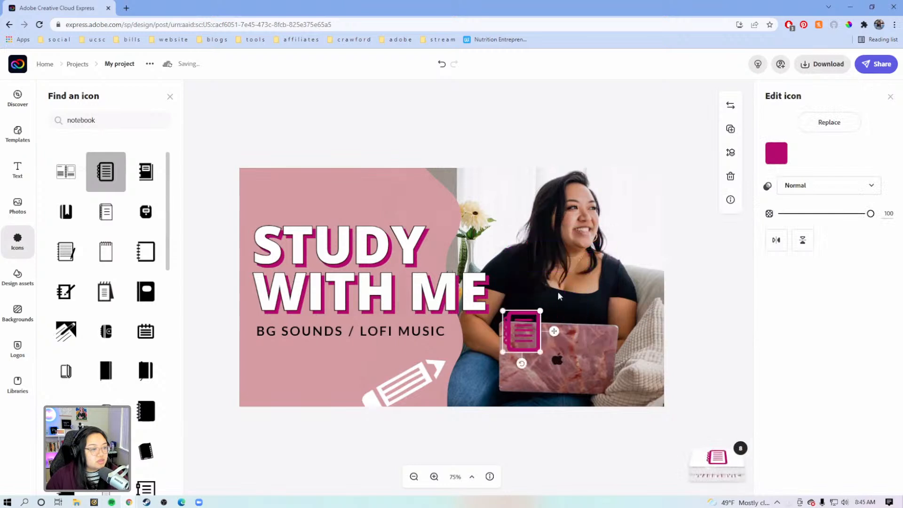
pyautogui.click(776, 153)
pyautogui.moveTo(827, 368); pyautogui.dragTo(747, 332)
# Step: Place the notebook icon, slightly enlarged and tilted, in the design's lower-left corner, and nudge the pencil icon slightly lower
pyautogui.moveTo(531, 333); pyautogui.dragTo(295, 377)
pyautogui.moveTo(288, 408); pyautogui.dragTo(304, 419)
pyautogui.moveTo(303, 337); pyautogui.dragTo(311, 327)
pyautogui.moveTo(282, 374)
pyautogui.mouseDown()
pyautogui.moveTo(257, 382)
pyautogui.moveTo(271, 380)
pyautogui.mouseUp()
pyautogui.click(397, 397)
pyautogui.moveTo(391, 391); pyautogui.dragTo(389, 399)
pyautogui.moveTo(277, 371); pyautogui.dragTo(276, 375)
# Step: Search the icons for "headphones", browse the styles, and add the over-ear pair with a thin headband to the design
pyautogui.click(119, 120)
pyautogui.moveTo(116, 117); pyautogui.dragTo(41, 120)
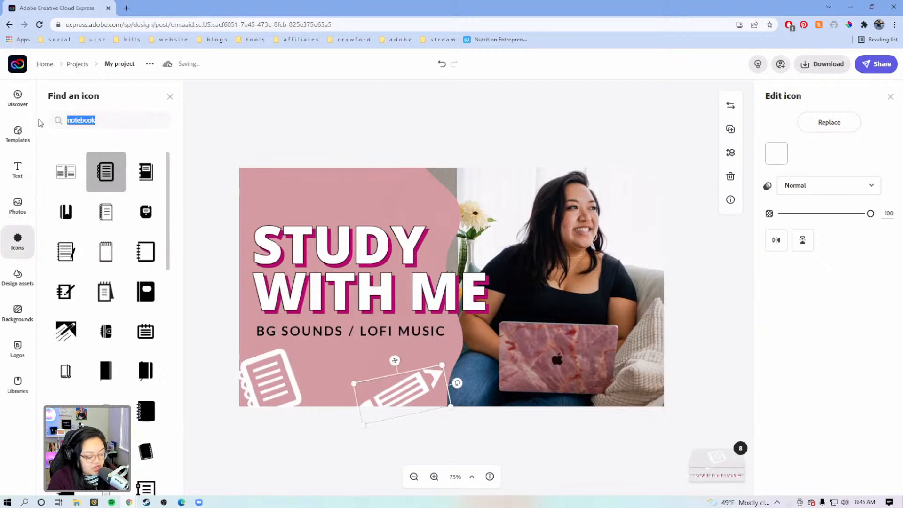
pyautogui.write('headp')
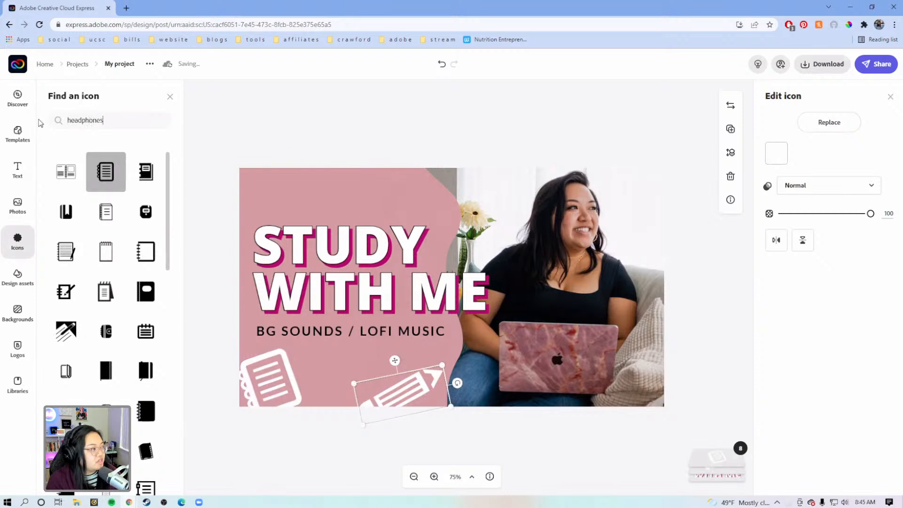
pyautogui.write('hones')
pyautogui.press('Return')
pyautogui.scroll(-2, 94, 272)
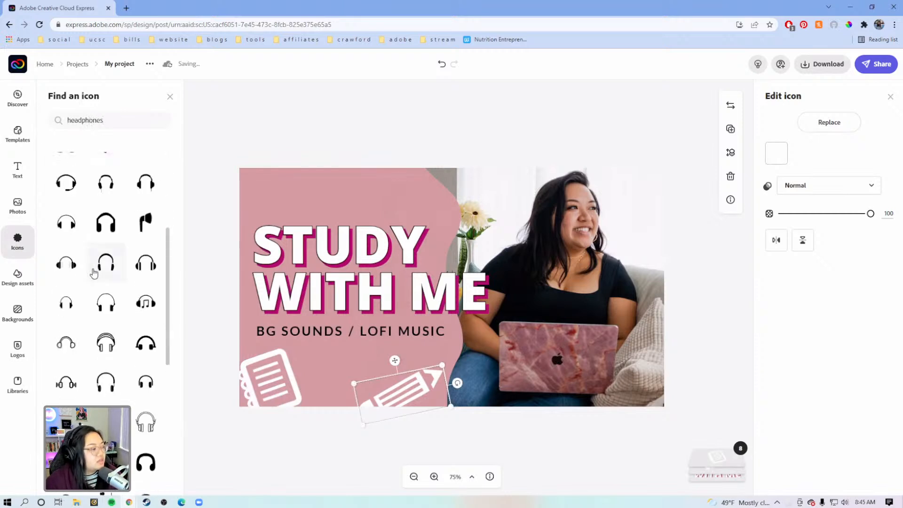
pyautogui.scroll(-2, 96, 271)
pyautogui.scroll(3, 104, 258)
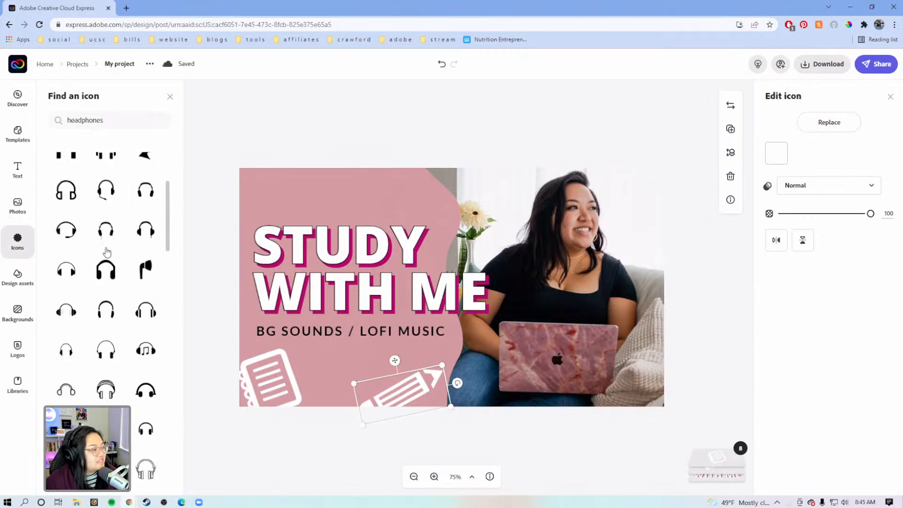
pyautogui.scroll(3, 107, 253)
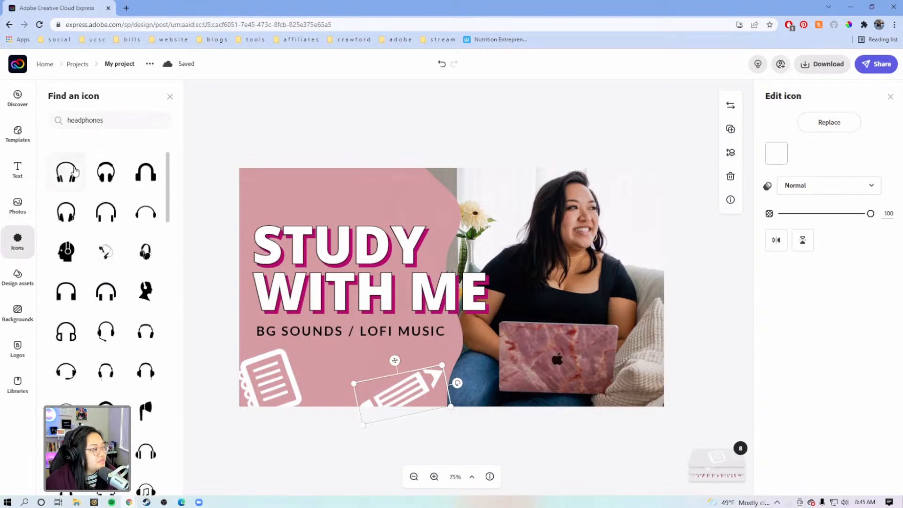
pyautogui.scroll(-2, 84, 279)
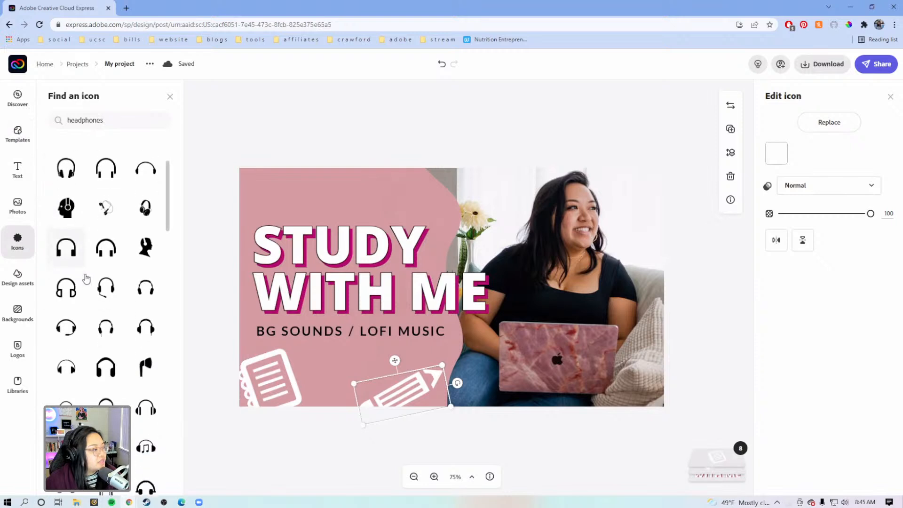
pyautogui.scroll(-2, 90, 281)
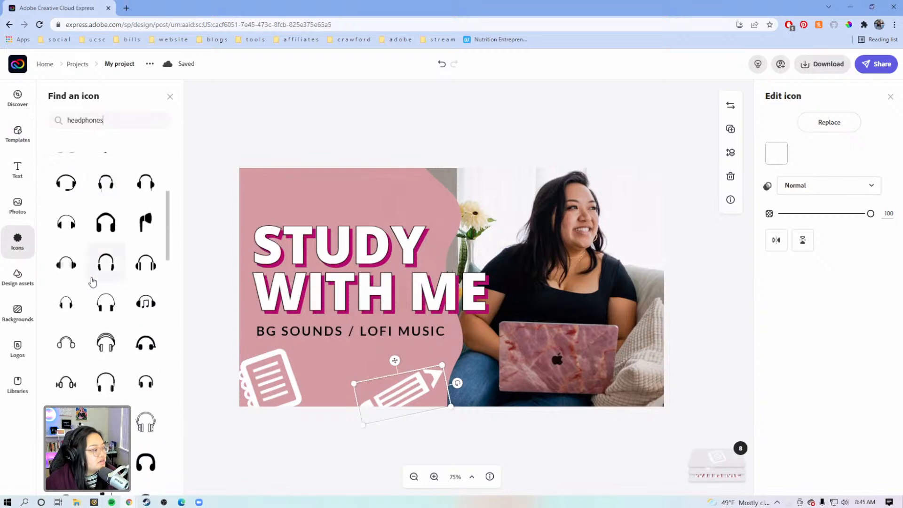
pyautogui.scroll(-3, 97, 274)
pyautogui.scroll(-1, 98, 275)
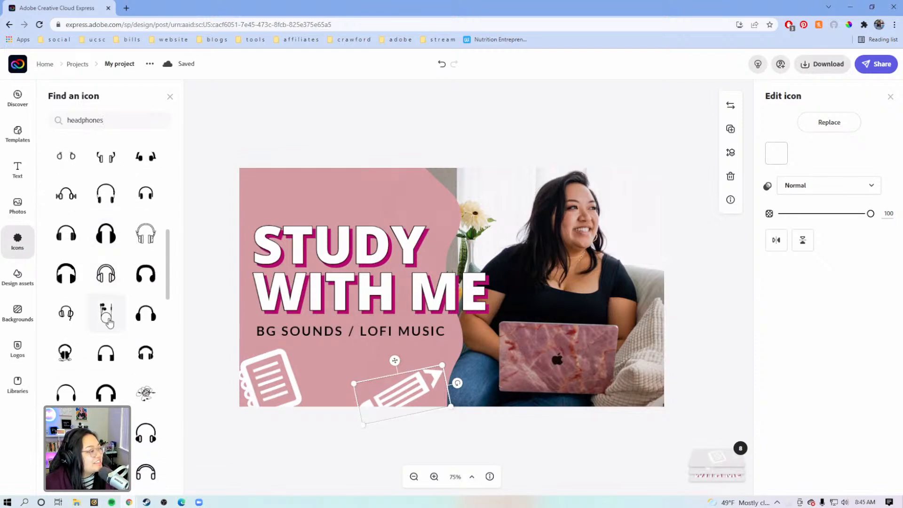
pyautogui.scroll(-1, 109, 322)
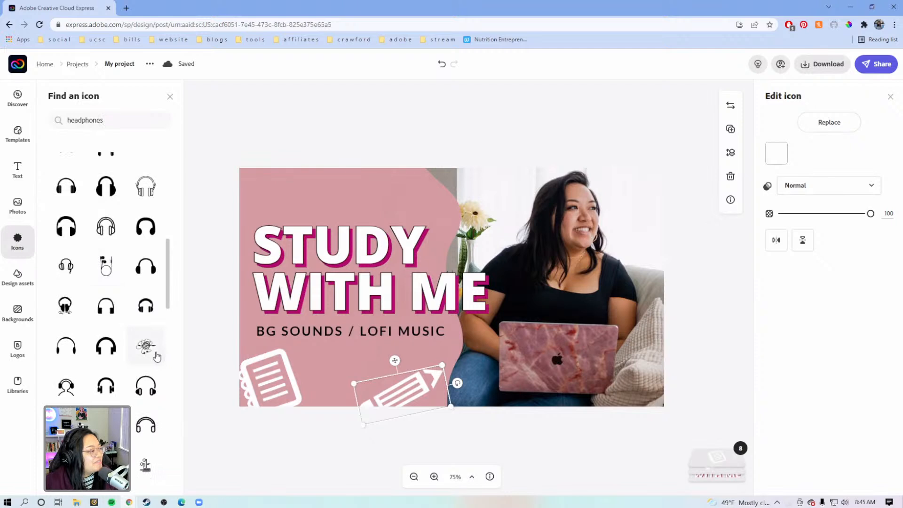
pyautogui.scroll(-2, 156, 357)
pyautogui.scroll(-3, 152, 343)
pyautogui.scroll(14, 76, 347)
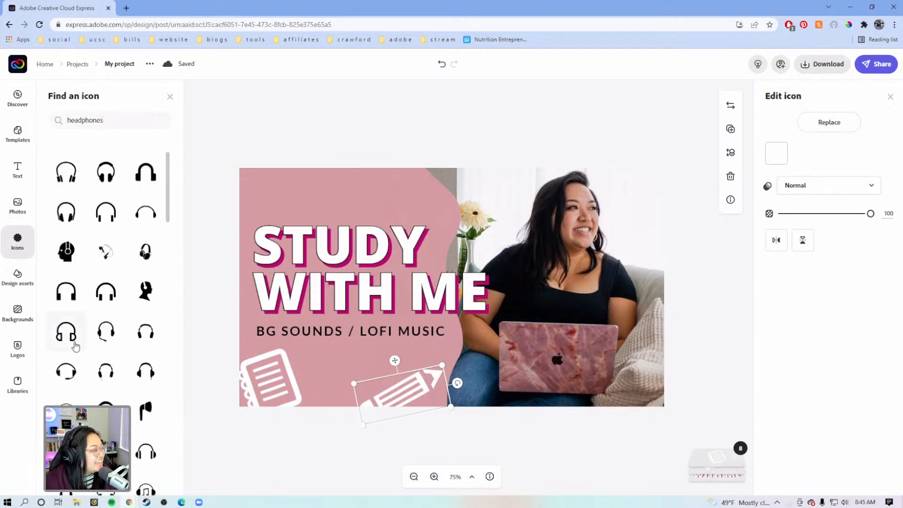
pyautogui.click(71, 172)
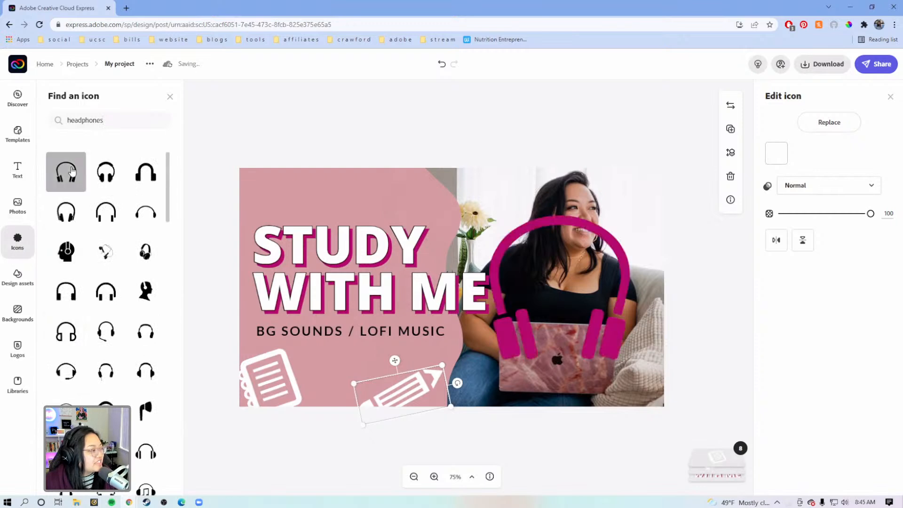
# Step: Color the headphones icon white using the current palette
pyautogui.click(785, 156)
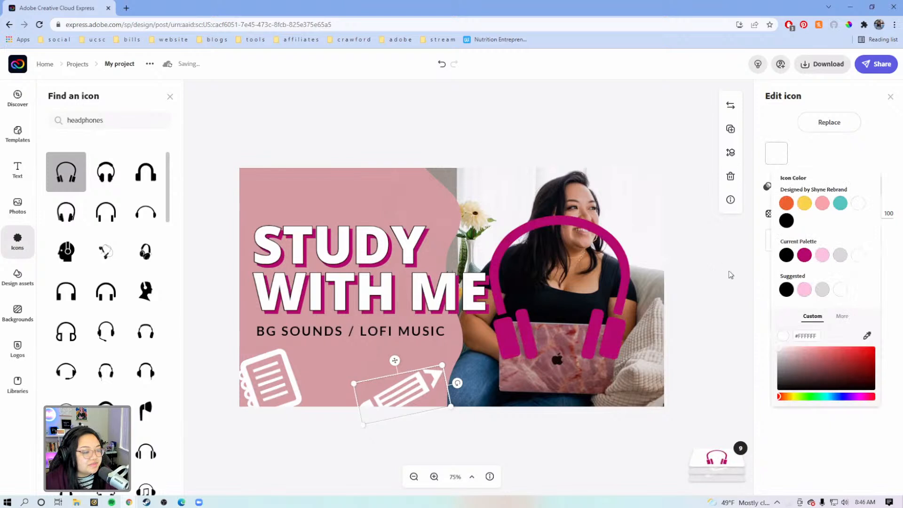
pyautogui.click(629, 282)
pyautogui.click(776, 153)
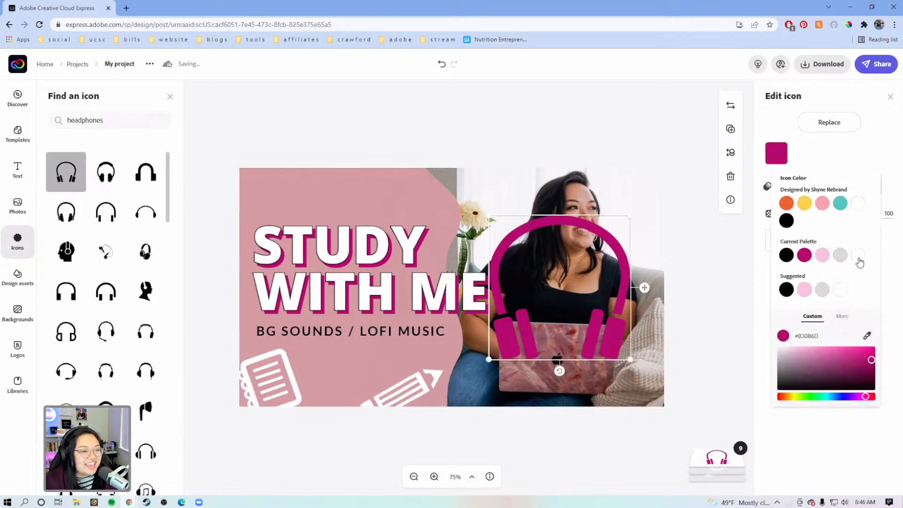
pyautogui.click(859, 255)
# Step: Shrink the headphones icon, rotate it clockwise, and place it above the title, partly cut off by the design's upper edge
pyautogui.moveTo(629, 217); pyautogui.dragTo(378, 165)
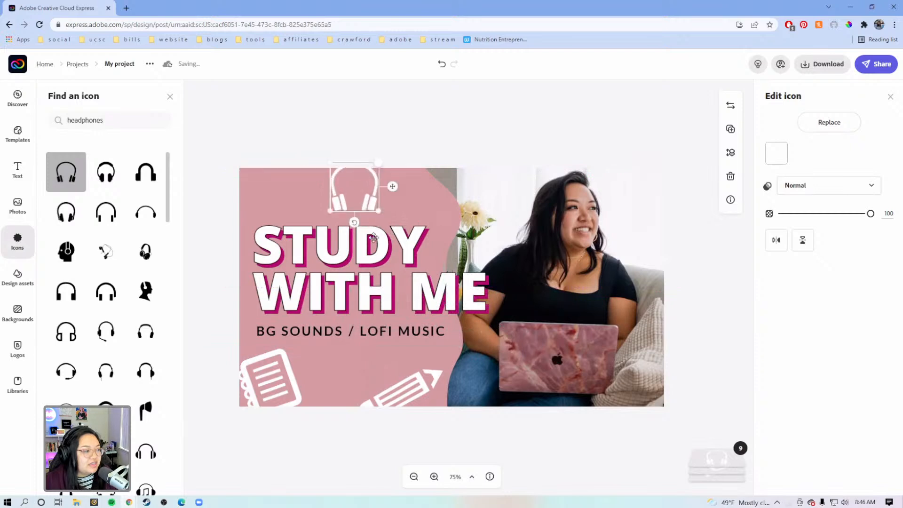
pyautogui.moveTo(354, 226); pyautogui.dragTo(324, 224)
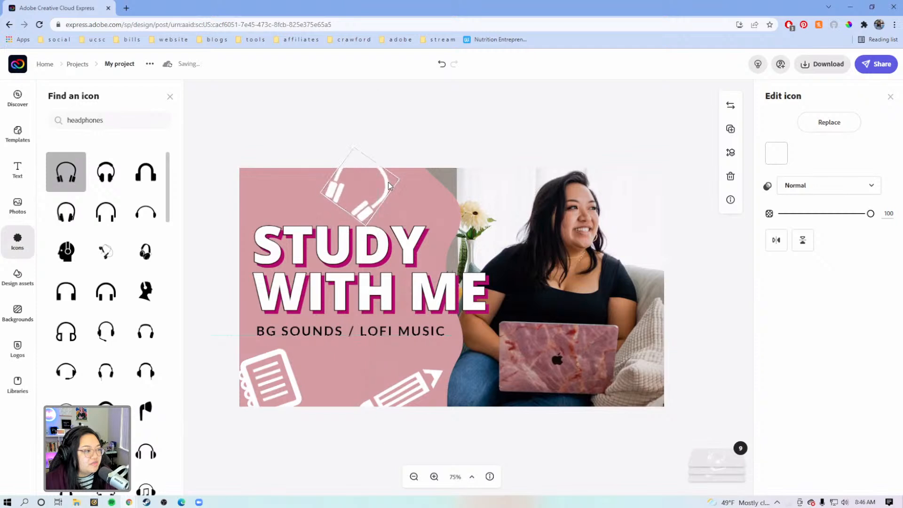
pyautogui.moveTo(388, 182); pyautogui.dragTo(416, 171)
# Step: Enlarge the "STUDY WITH ME" title slightly and enlarge the "BG SOUNDS / LOFI MUSIC" subtitle to size 42.9, shifting it slightly right
pyautogui.click(359, 232)
pyautogui.moveTo(253, 223)
pyautogui.mouseDown()
pyautogui.moveTo(236, 221)
pyautogui.moveTo(270, 230)
pyautogui.mouseUp()
pyautogui.click(346, 335)
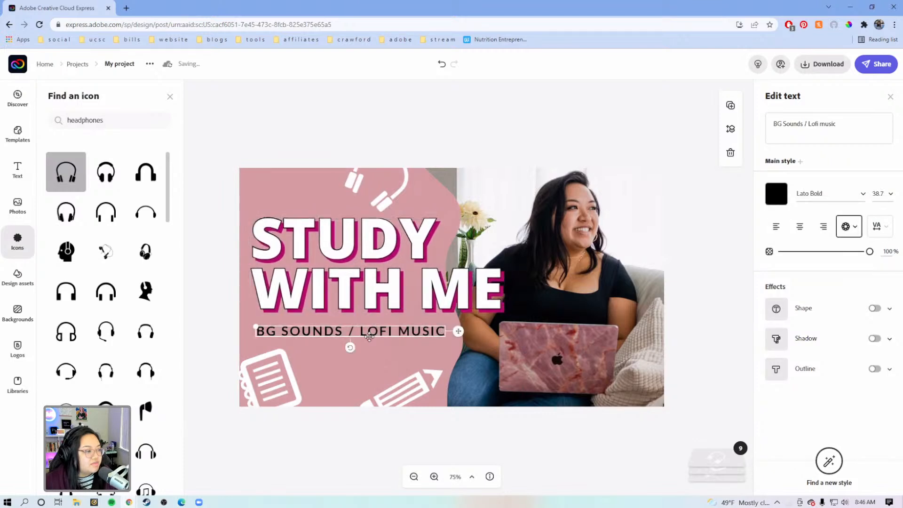
pyautogui.moveTo(254, 326)
pyautogui.mouseDown()
pyautogui.moveTo(280, 324)
pyautogui.moveTo(260, 326)
pyautogui.mouseUp()
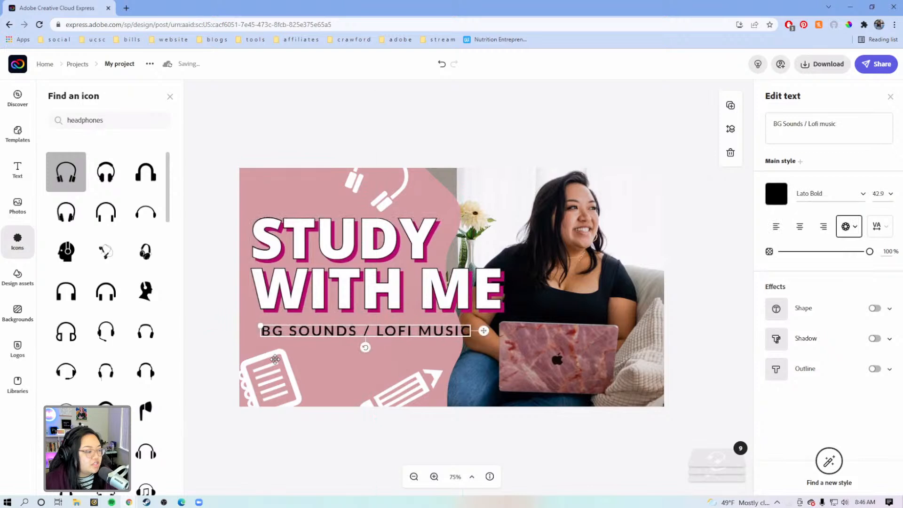
# Step: Enlarge the pencil icon so its tip overlaps the photo while its eraser end stays cut off by the lower edge
pyautogui.click(261, 377)
pyautogui.click(408, 400)
pyautogui.moveTo(449, 366)
pyautogui.mouseDown()
pyautogui.moveTo(456, 355)
pyautogui.moveTo(435, 380)
pyautogui.mouseUp()
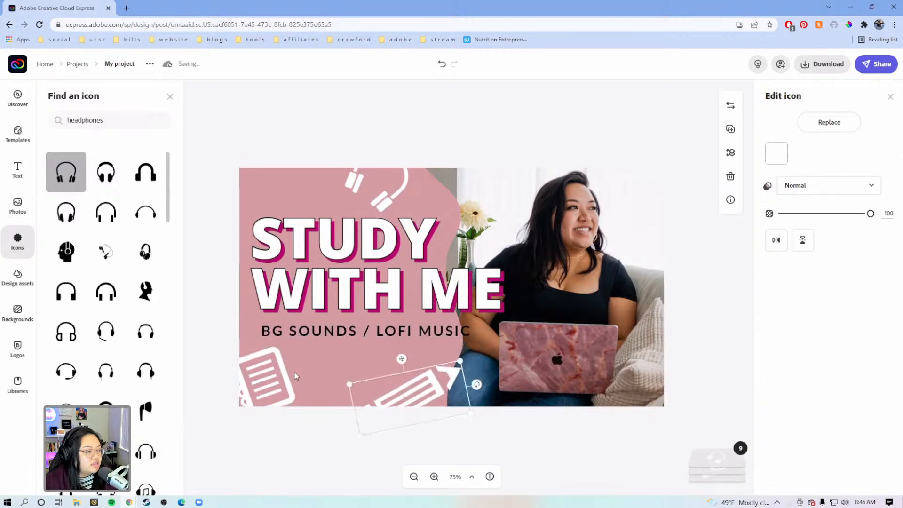
# Step: Move the notebook icon inward from the design's left edge, adjust its tilt slightly, and align it beneath the subtitle
pyautogui.moveTo(268, 374); pyautogui.dragTo(295, 373)
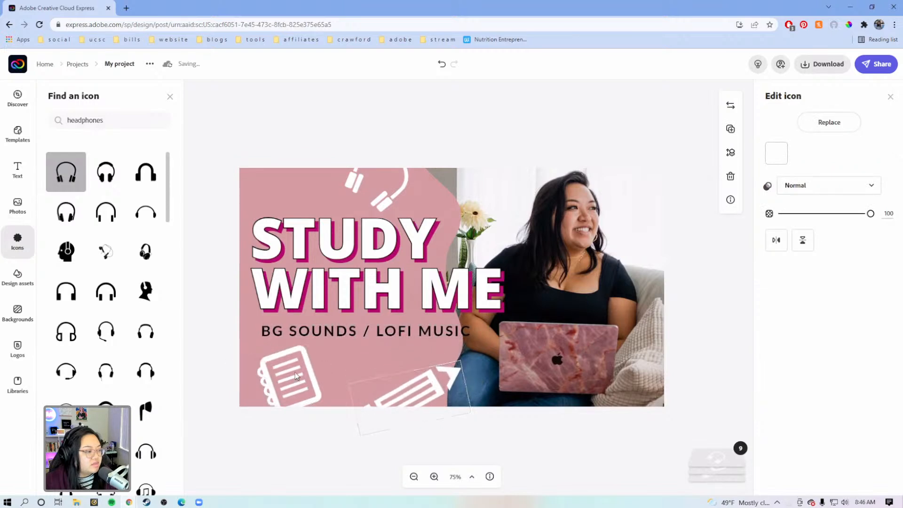
pyautogui.click(211, 336)
pyautogui.click(262, 368)
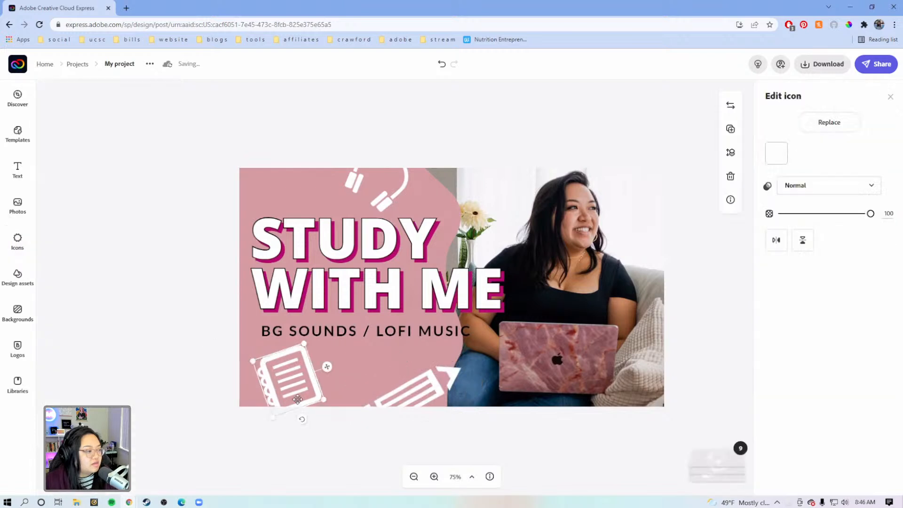
pyautogui.moveTo(304, 418); pyautogui.dragTo(308, 416)
pyautogui.moveTo(285, 378); pyautogui.dragTo(279, 382)
pyautogui.click(348, 441)
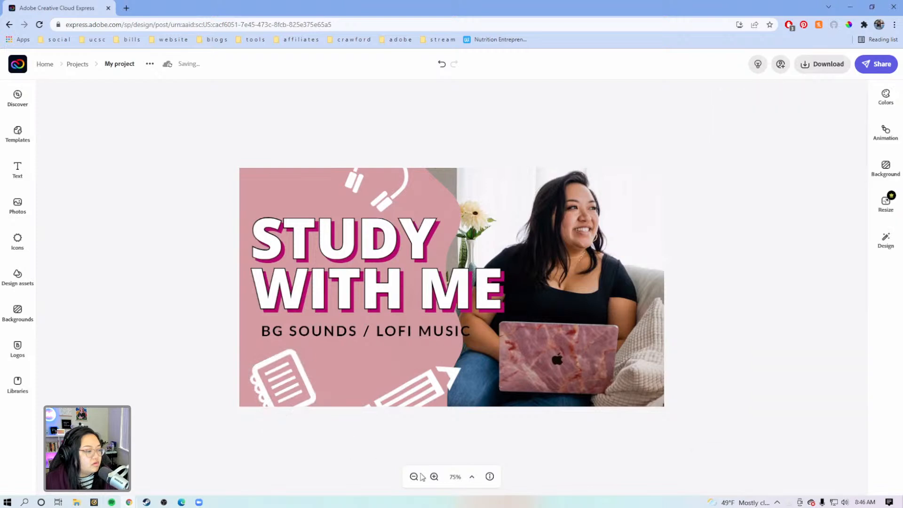
# Step: Preview the thumbnail at small zoom levels to check its readability, then return to 50% zoom
pyautogui.click(419, 387)
pyautogui.click(423, 420)
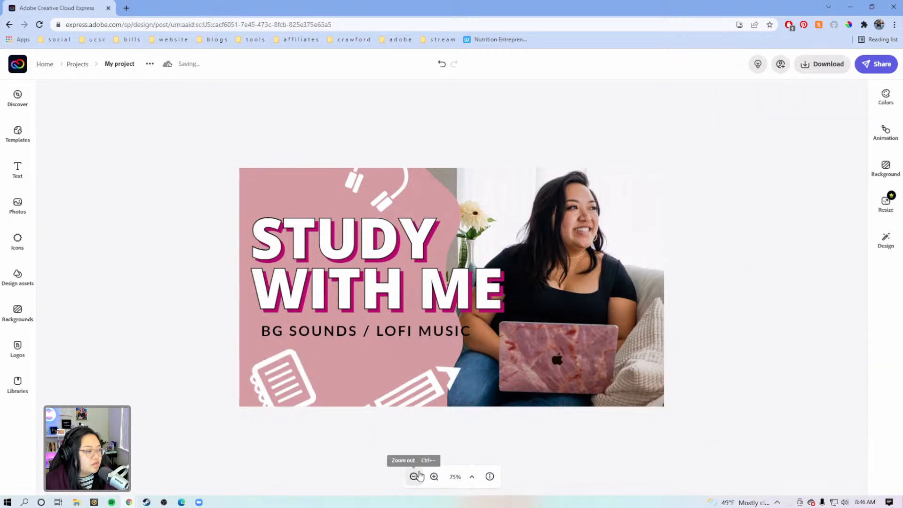
pyautogui.click(414, 477)
pyautogui.click(414, 477)
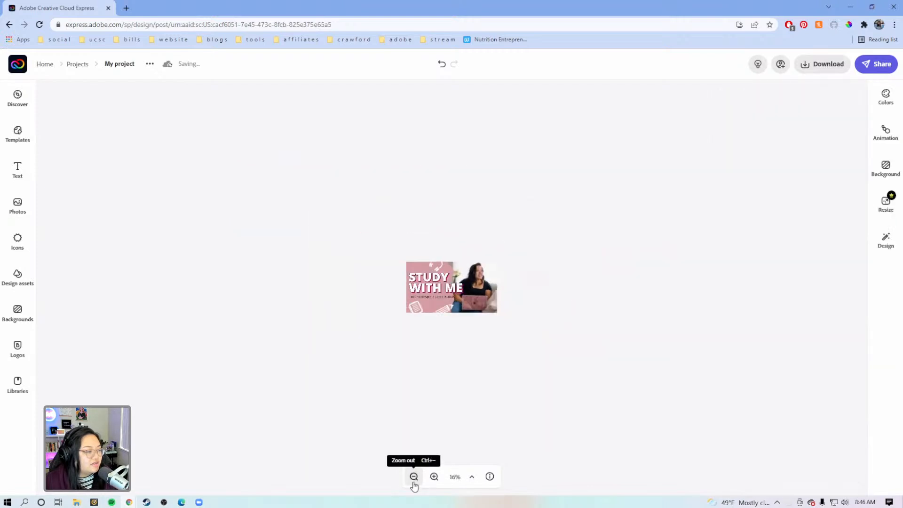
pyautogui.click(434, 476)
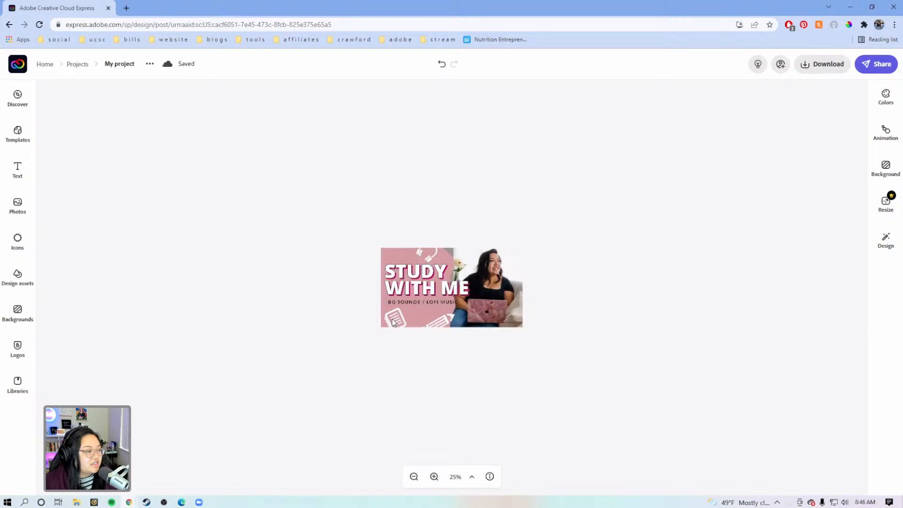
pyautogui.click(433, 477)
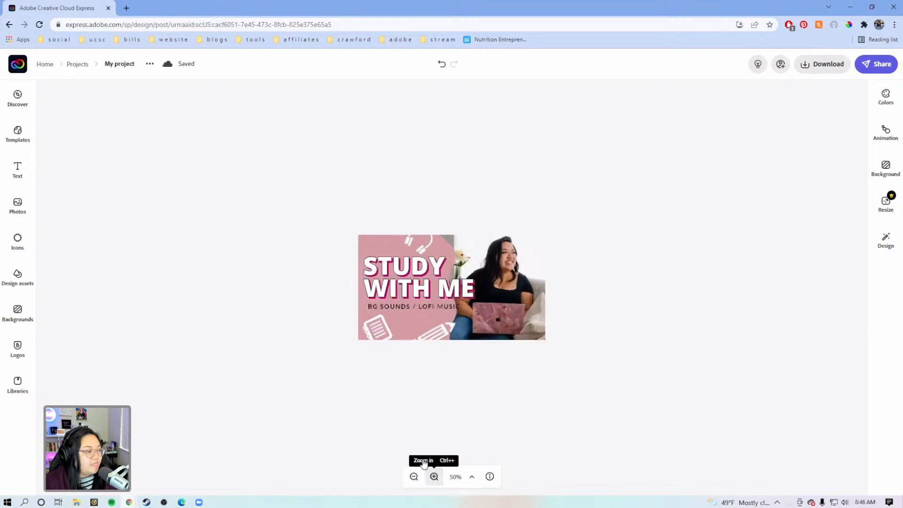
pyautogui.click(433, 477)
pyautogui.click(342, 347)
# Step: Move the headphones icon left along the design's upper edge so it sits above the "STUDY" title
pyautogui.click(395, 218)
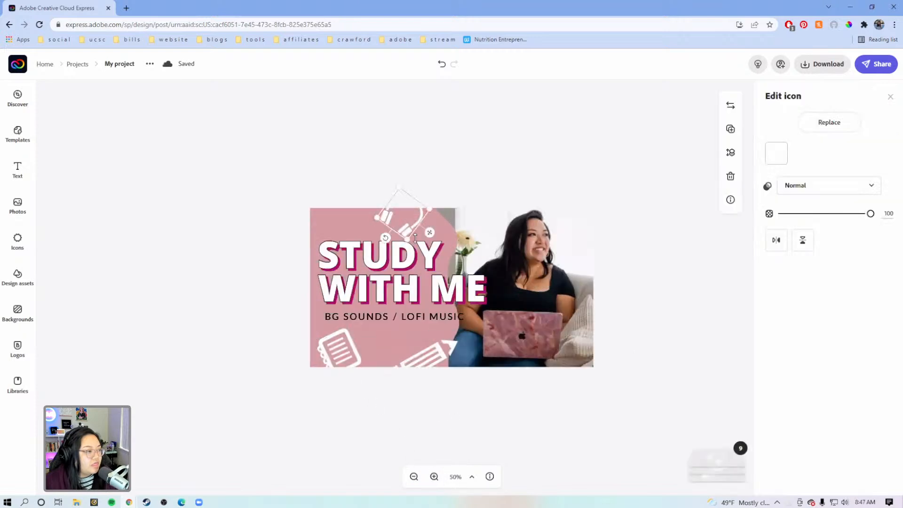
pyautogui.click(425, 186)
pyautogui.click(415, 217)
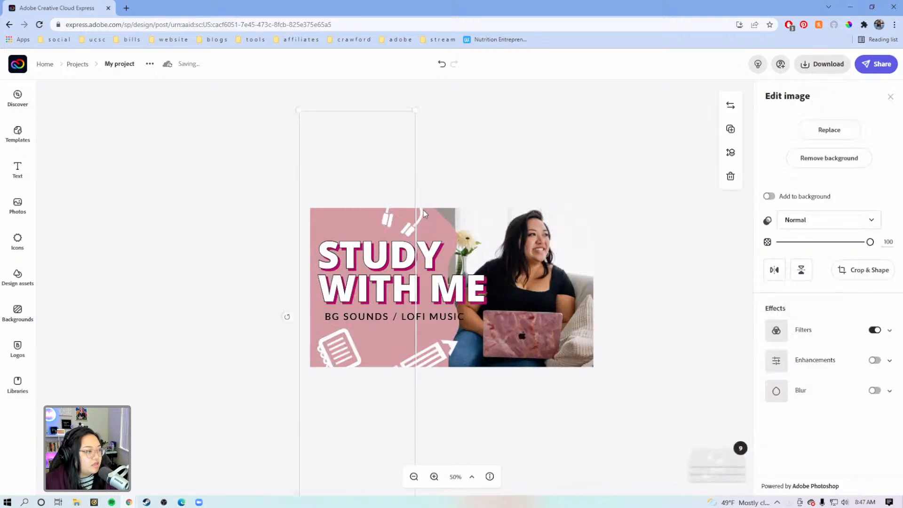
pyautogui.click(424, 211)
pyautogui.moveTo(434, 228); pyautogui.dragTo(417, 230)
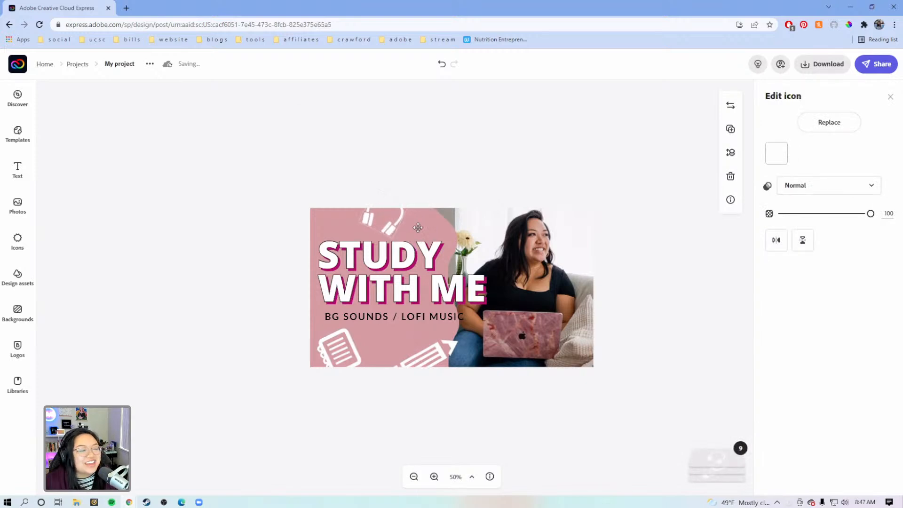
pyautogui.click(465, 174)
# Step: Shift the pencil icon slightly along the lower edge and move the notebook icon outward so the design's lower-left corner cuts it off
pyautogui.click(423, 357)
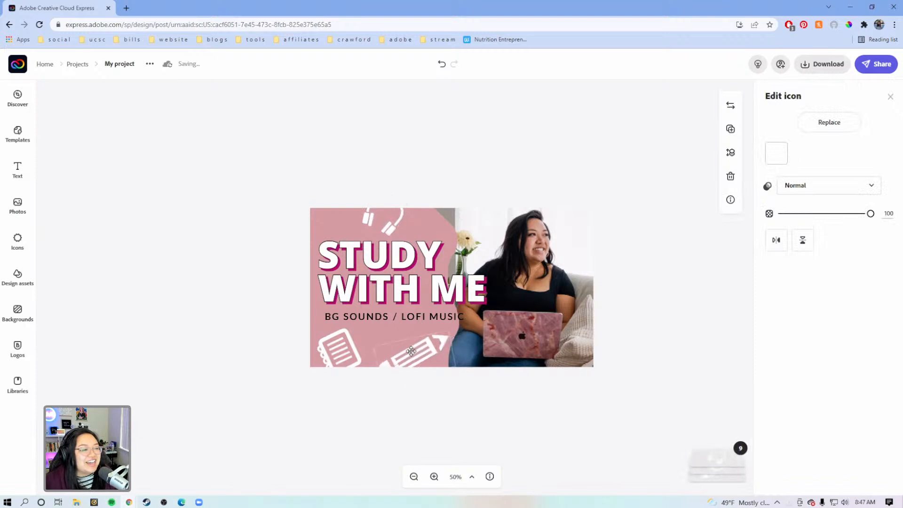
pyautogui.moveTo(420, 354); pyautogui.dragTo(396, 385)
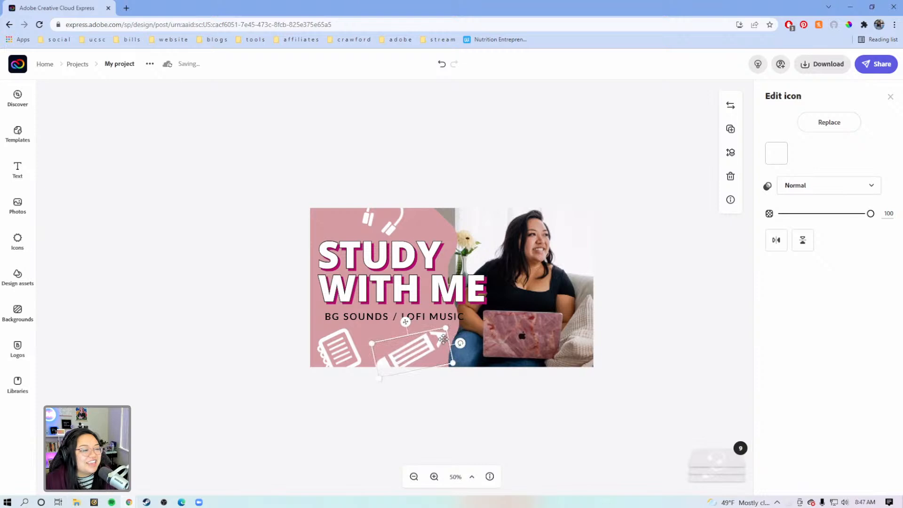
pyautogui.moveTo(420, 357); pyautogui.dragTo(426, 359)
pyautogui.click(332, 348)
pyautogui.moveTo(332, 348); pyautogui.dragTo(362, 366)
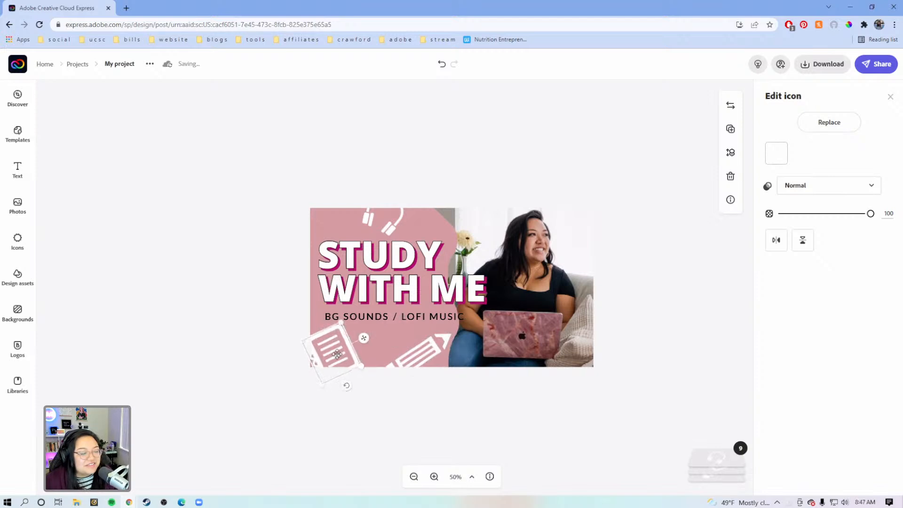
pyautogui.click(392, 418)
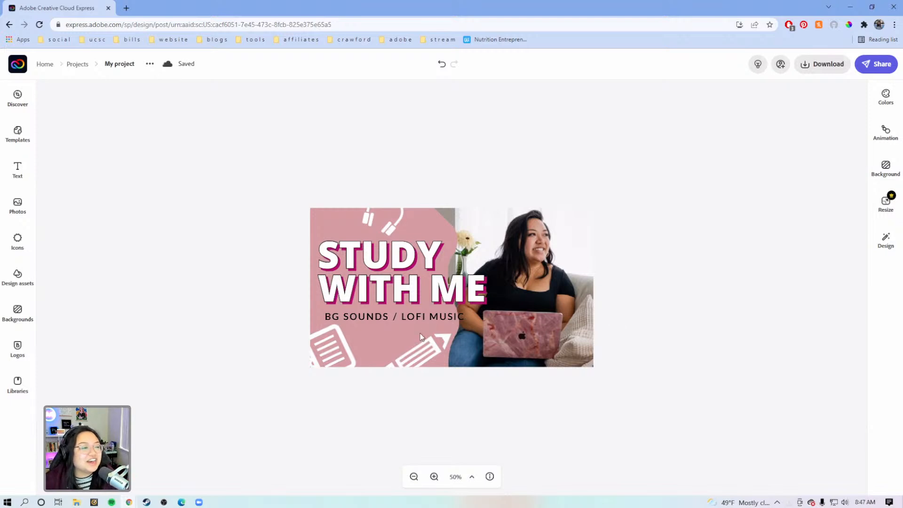
# Step: Reduce the "BG SOUNDS / LOFI MUSIC" subtitle to size 38.8 so it fits within the pink shape
pyautogui.click(423, 318)
pyautogui.moveTo(464, 321); pyautogui.dragTo(455, 307)
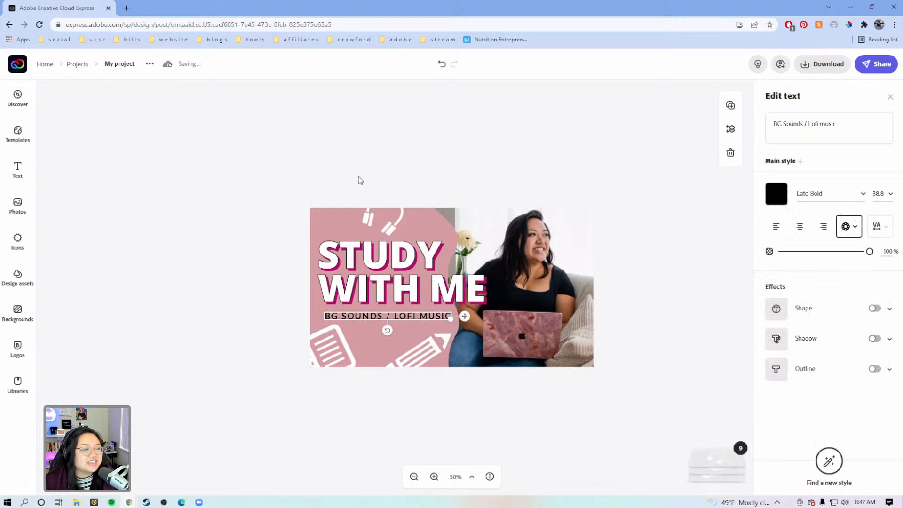
pyautogui.click(631, 362)
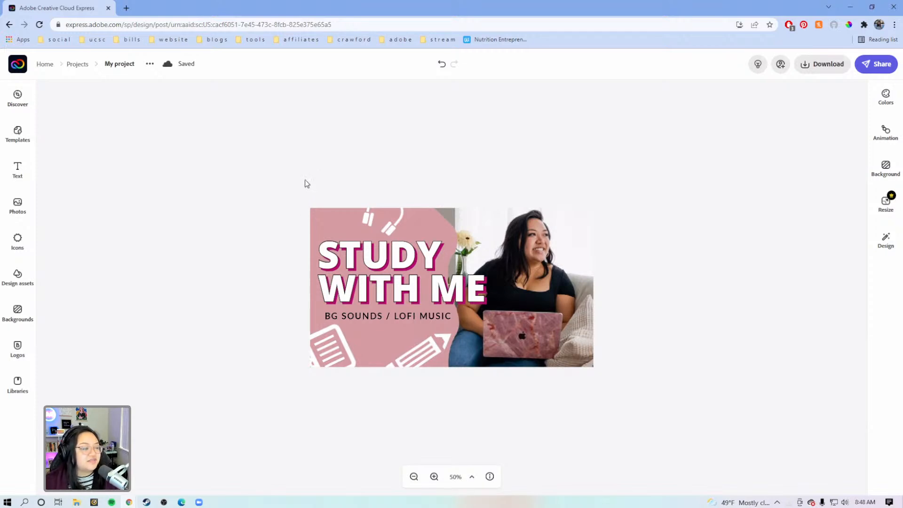
# Step: Select every element of the "Study with me" thumbnail and delete them all to start a new design on the blank canvas
pyautogui.moveTo(261, 172); pyautogui.dragTo(672, 419)
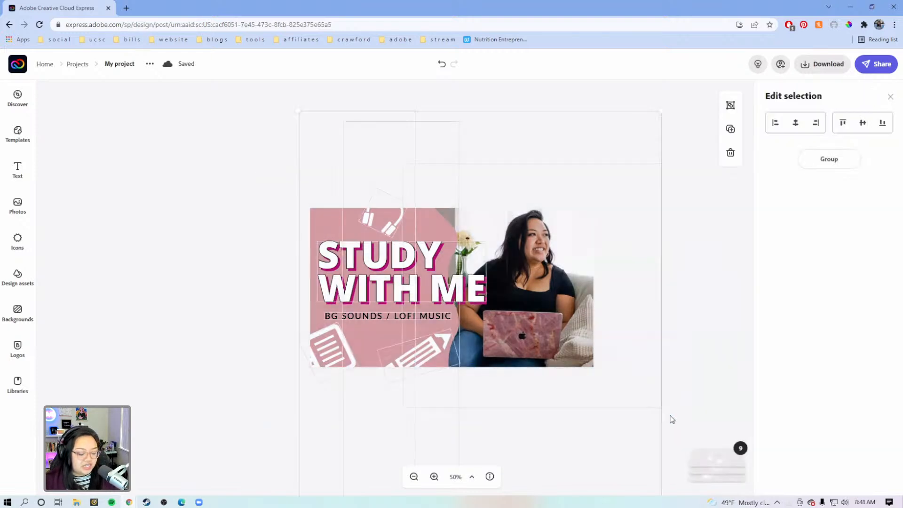
pyautogui.press('Delete')
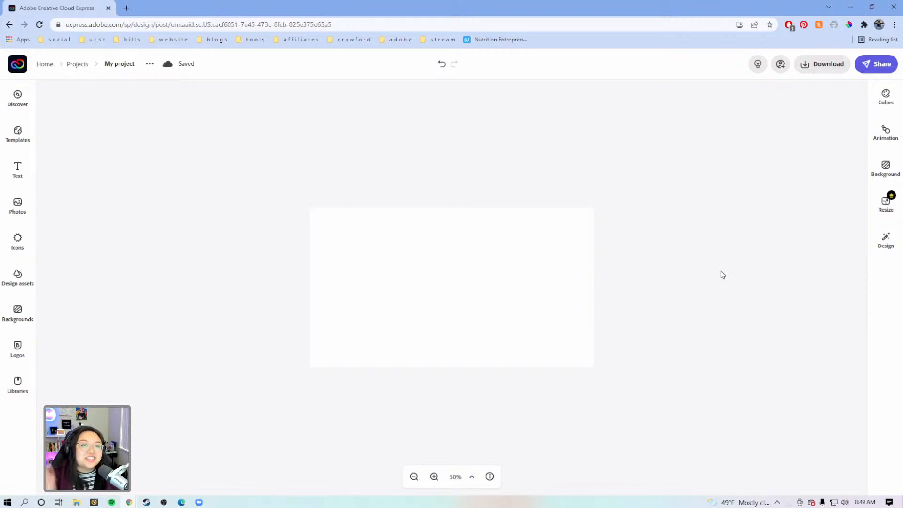
pyautogui.click(576, 231)
pyautogui.click(678, 215)
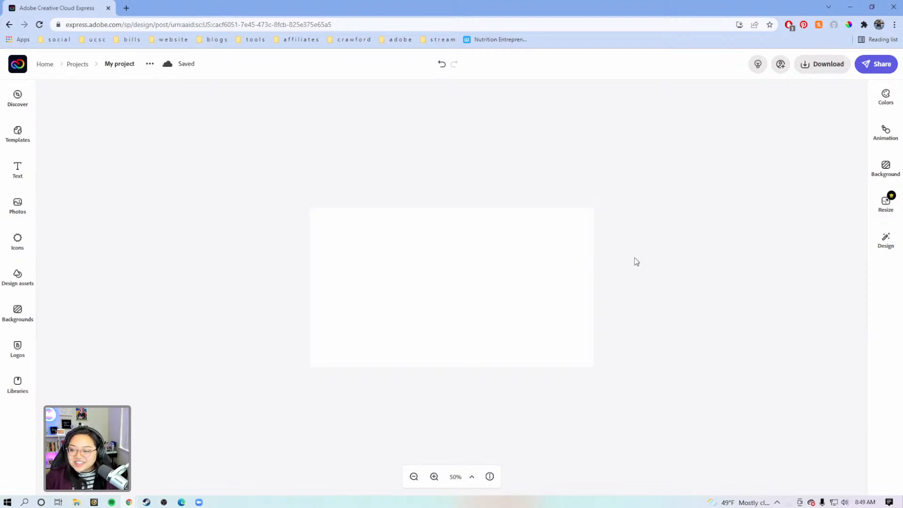
pyautogui.click(472, 304)
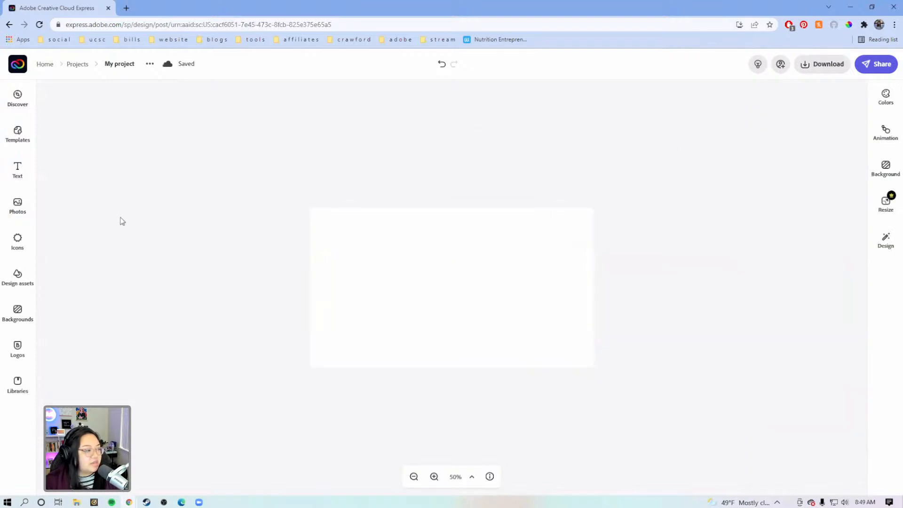
# Step: Import the kitchen photo of the woman holding a camera on a tripod from the Lightroom album "BRAND 2022"
pyautogui.click(18, 204)
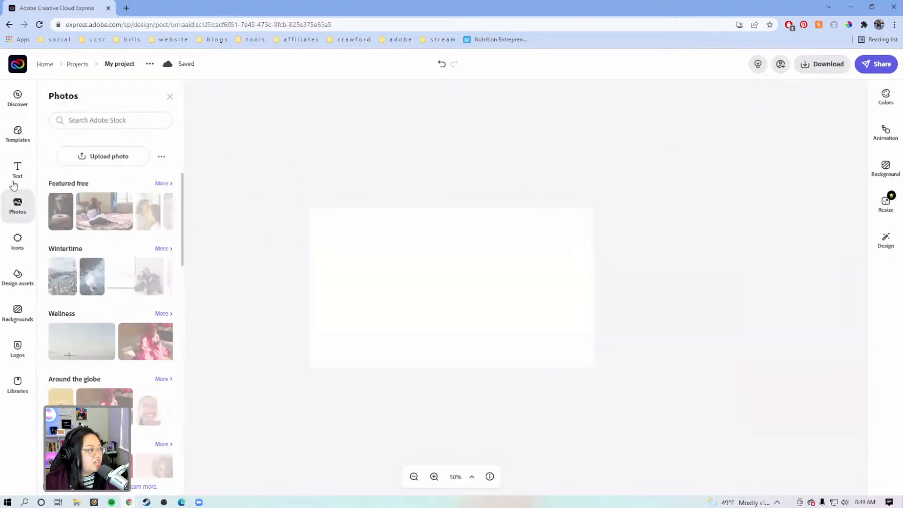
pyautogui.click(161, 160)
pyautogui.click(124, 215)
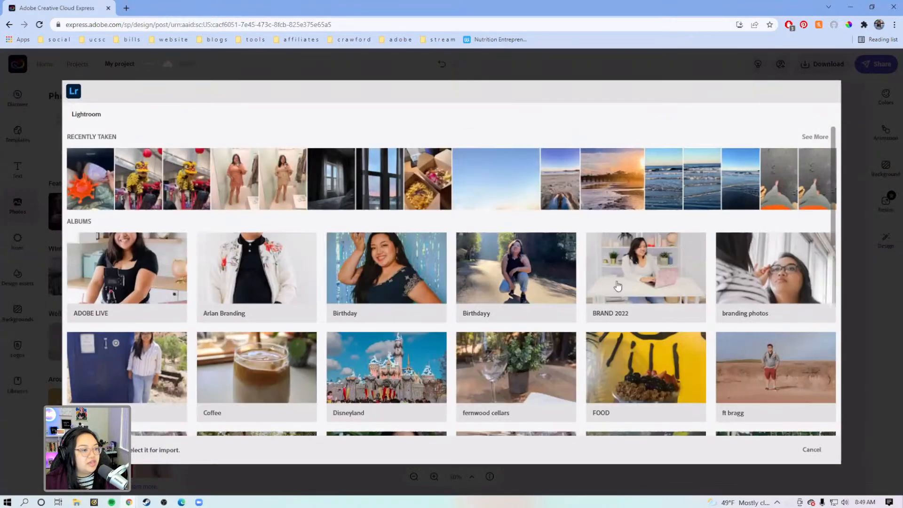
pyautogui.click(619, 284)
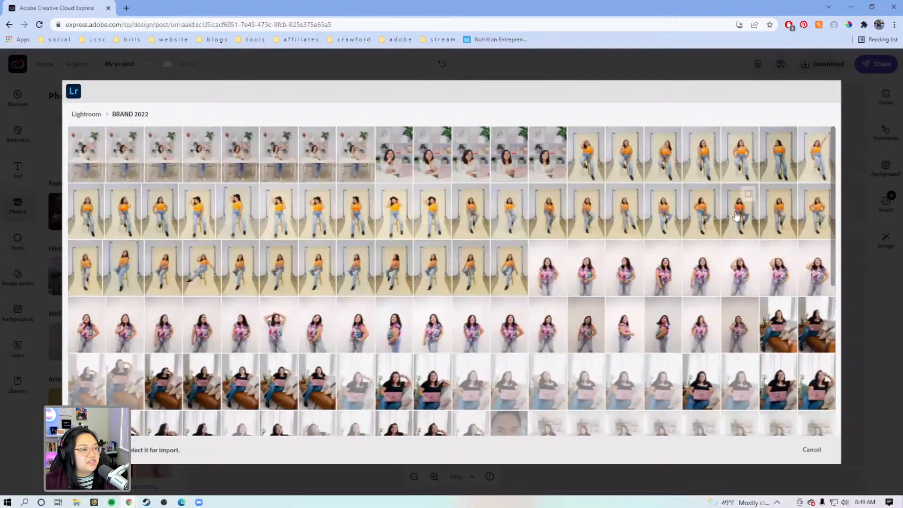
pyautogui.scroll(-3, 727, 311)
pyautogui.scroll(-5, 727, 311)
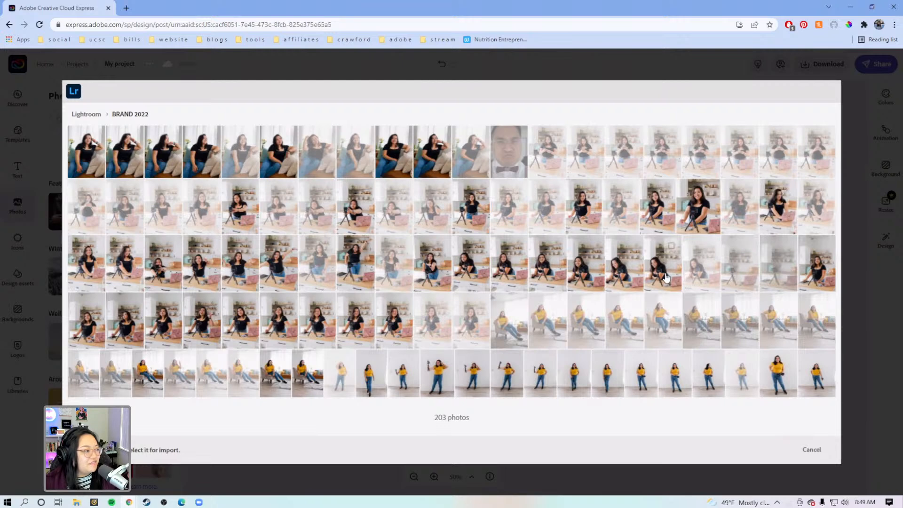
pyautogui.click(166, 278)
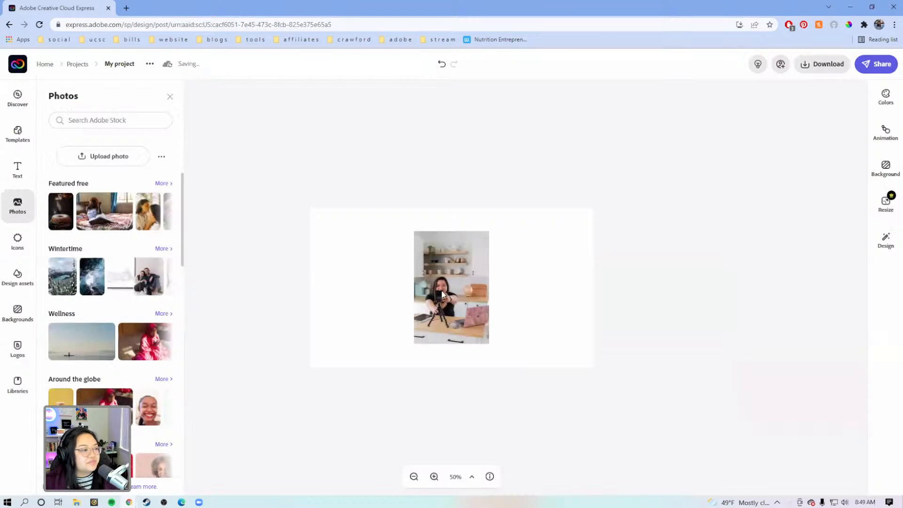
# Step: Make the imported kitchen photo the full background of the thumbnail
pyautogui.click(434, 477)
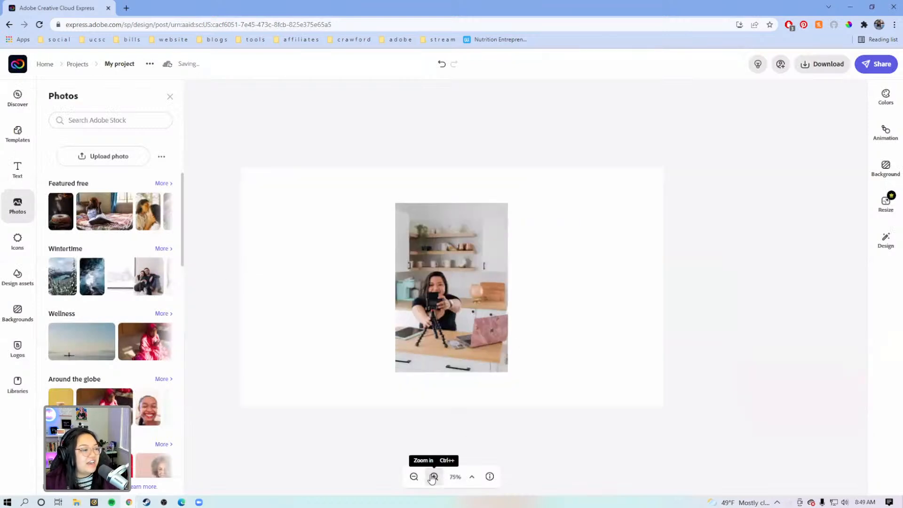
pyautogui.click(435, 477)
pyautogui.click(463, 269)
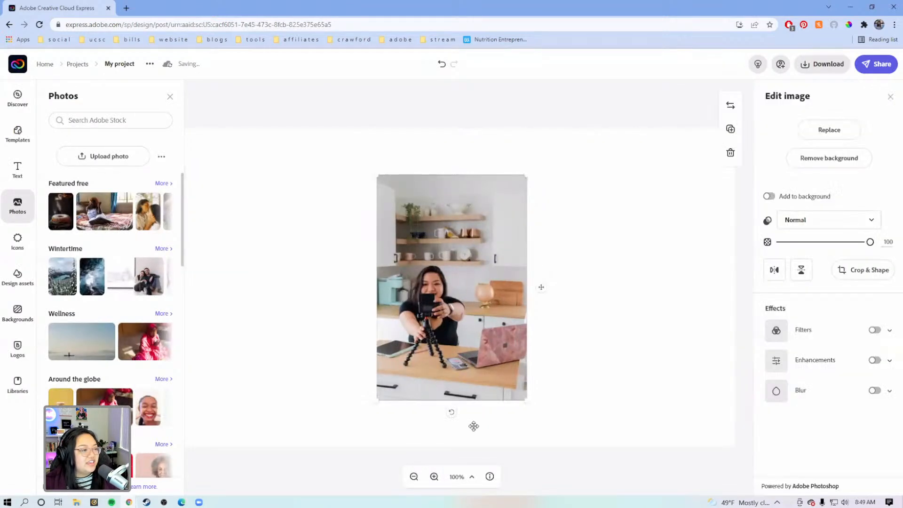
pyautogui.click(414, 477)
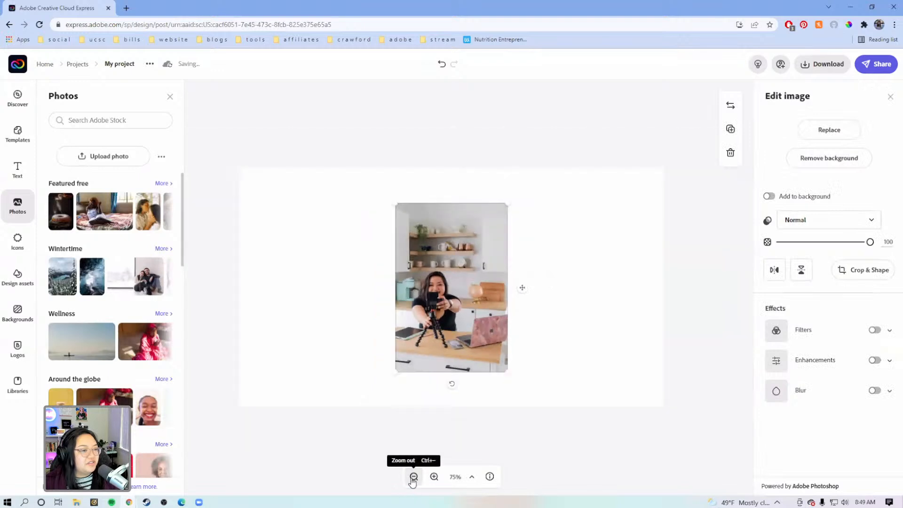
pyautogui.click(769, 197)
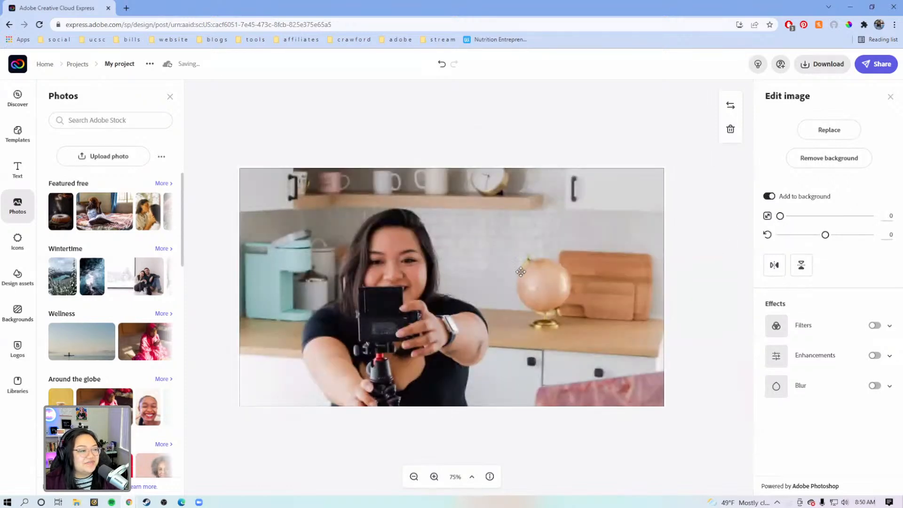
# Step: Set the background photo's scale to 2 and reposition it so the woman fills the left half of the thumbnail
pyautogui.moveTo(534, 281); pyautogui.dragTo(512, 248)
pyautogui.moveTo(780, 216); pyautogui.dragTo(782, 217)
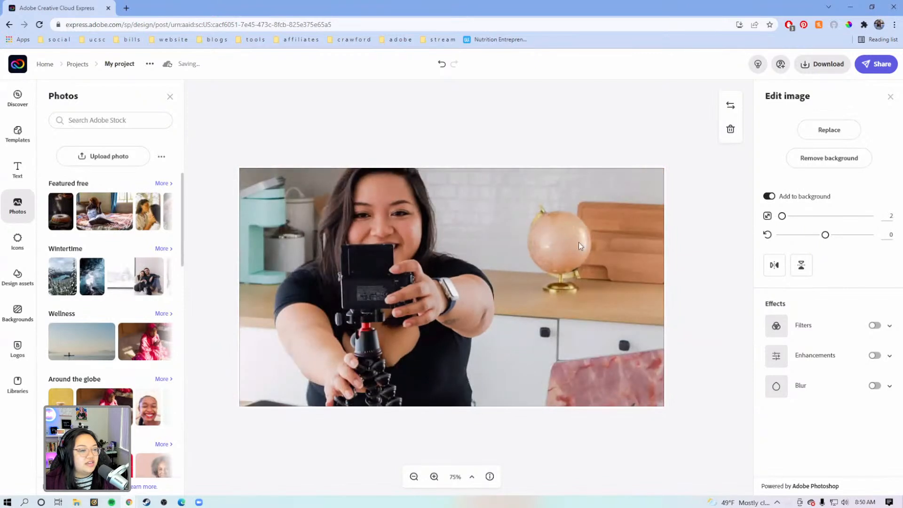
pyautogui.moveTo(521, 249); pyautogui.dragTo(499, 271)
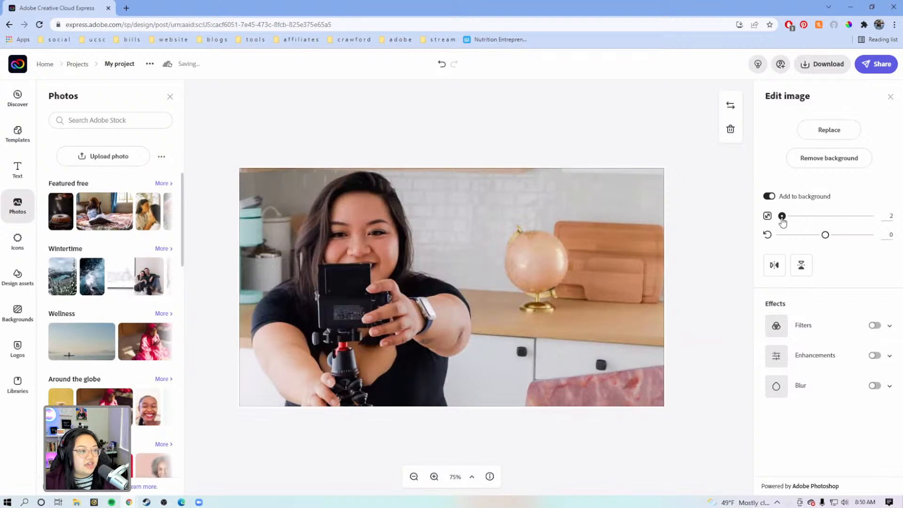
pyautogui.click(685, 263)
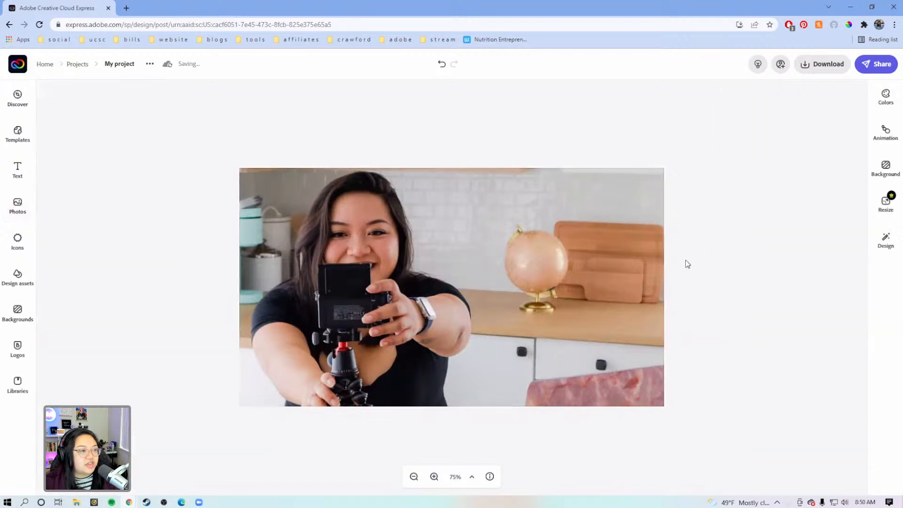
# Step: Add a new text box and place it beside the woman's face, over the wall and globe
pyautogui.click(29, 169)
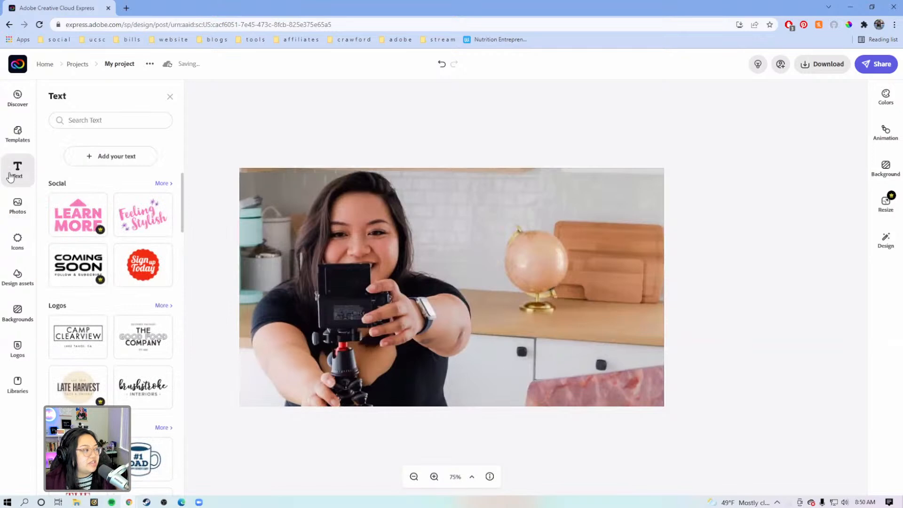
pyautogui.click(117, 157)
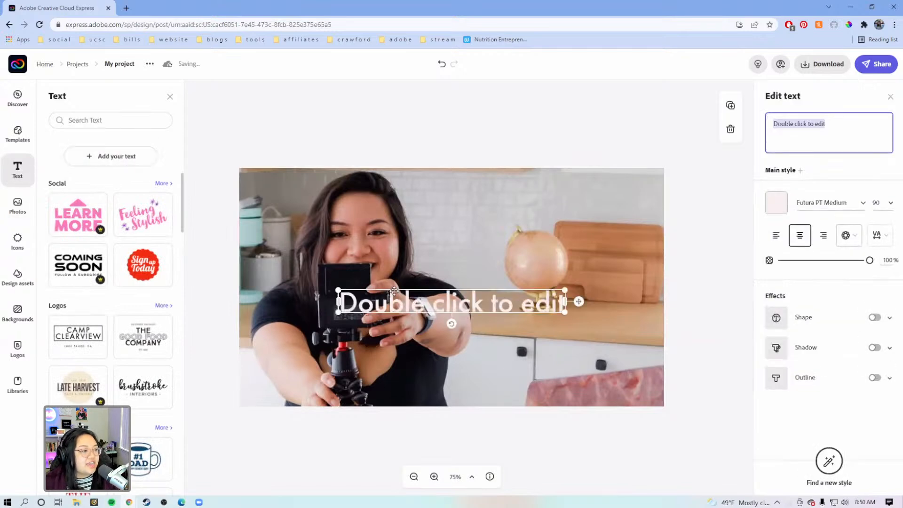
pyautogui.moveTo(429, 285); pyautogui.dragTo(479, 241)
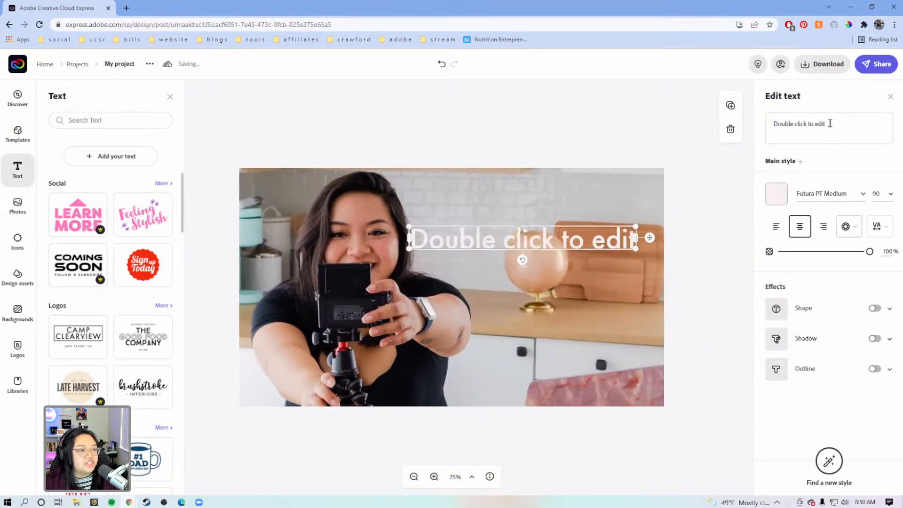
pyautogui.click(845, 123)
pyautogui.moveTo(845, 123); pyautogui.dragTo(688, 122)
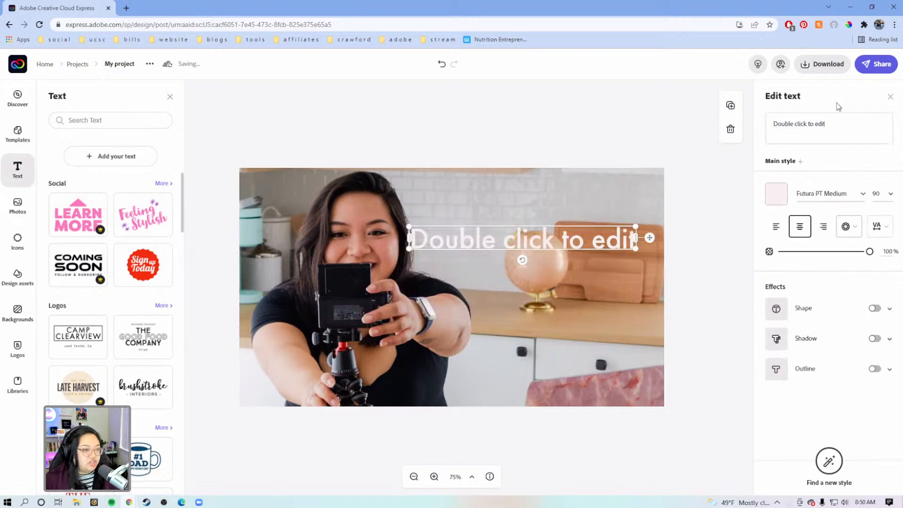
pyautogui.moveTo(835, 124); pyautogui.dragTo(767, 124)
pyautogui.hotkey('ctrl', 'f')
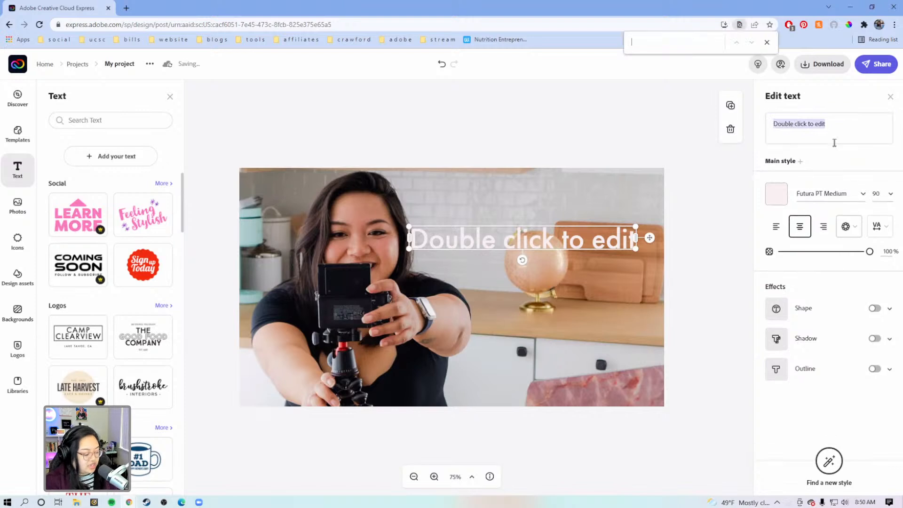
pyautogui.write('c')
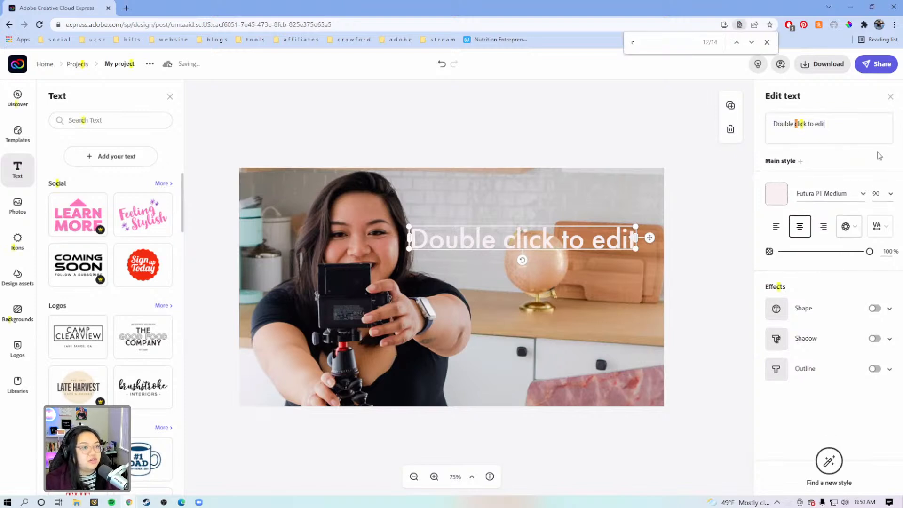
pyautogui.click(766, 43)
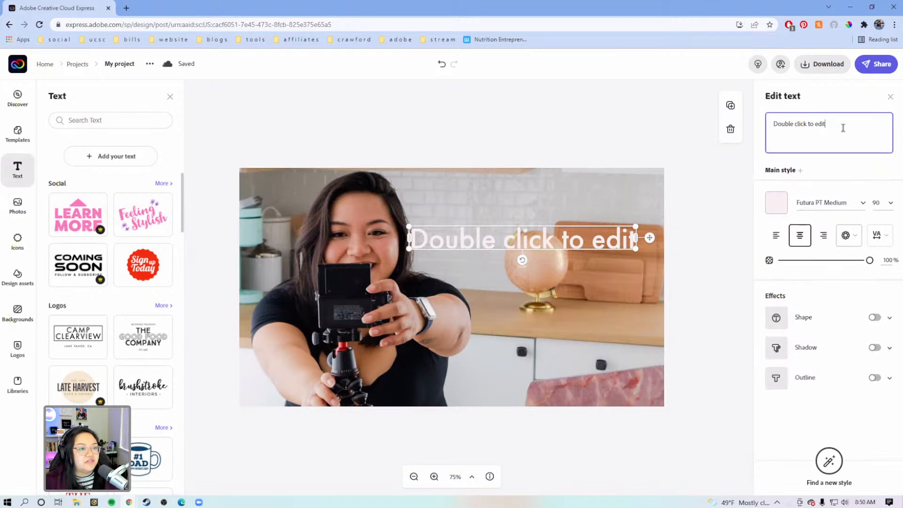
# Step: Replace the placeholder of the new text box with "CREATIVE", "CLOUD" and "EXPRESS" on three separate lines
pyautogui.write('C')
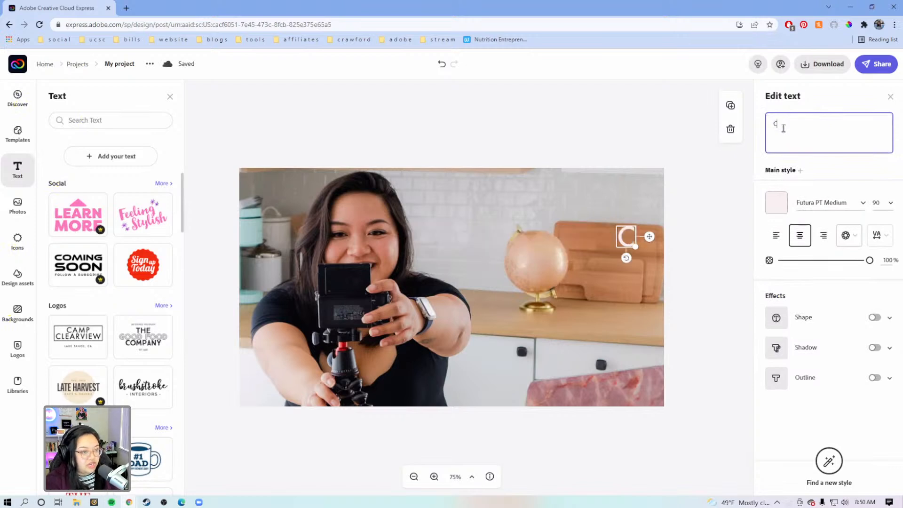
pyautogui.write('REAT')
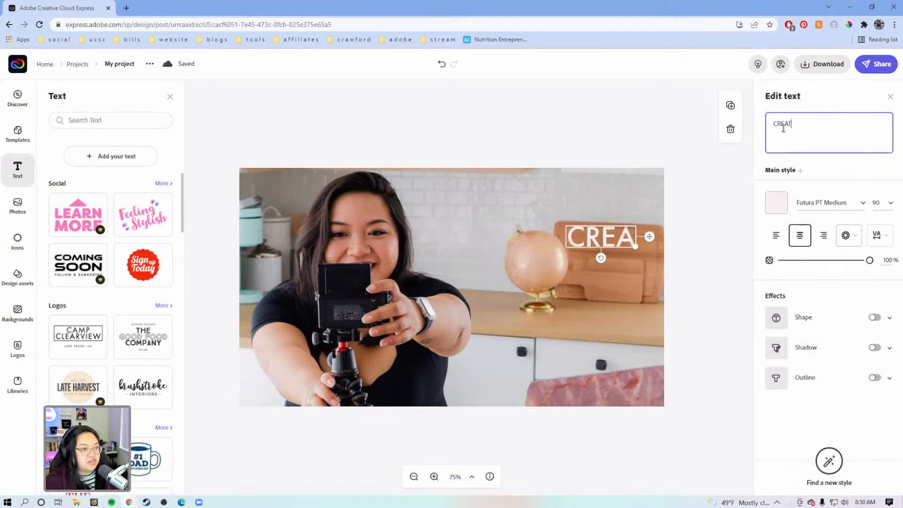
pyautogui.write('IVE')
pyautogui.press('Return')
pyautogui.write('CLOUD')
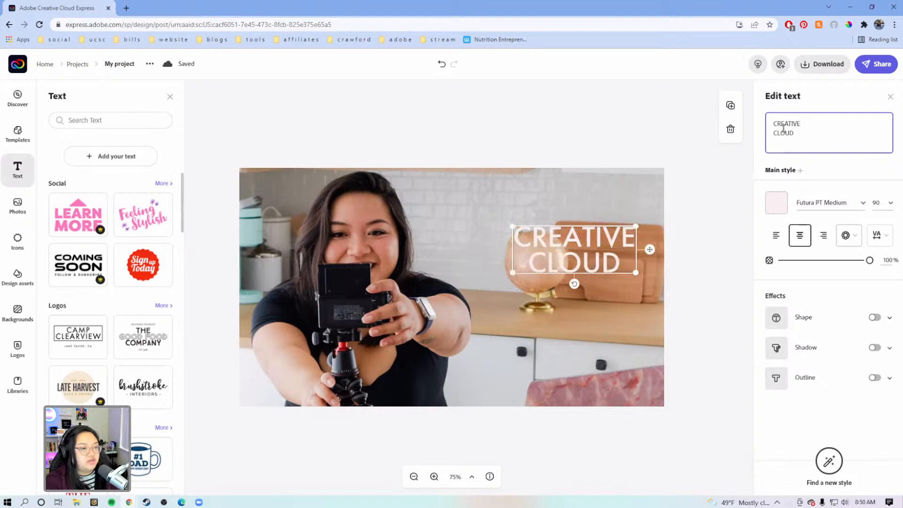
pyautogui.press('Return')
pyautogui.write('EX')
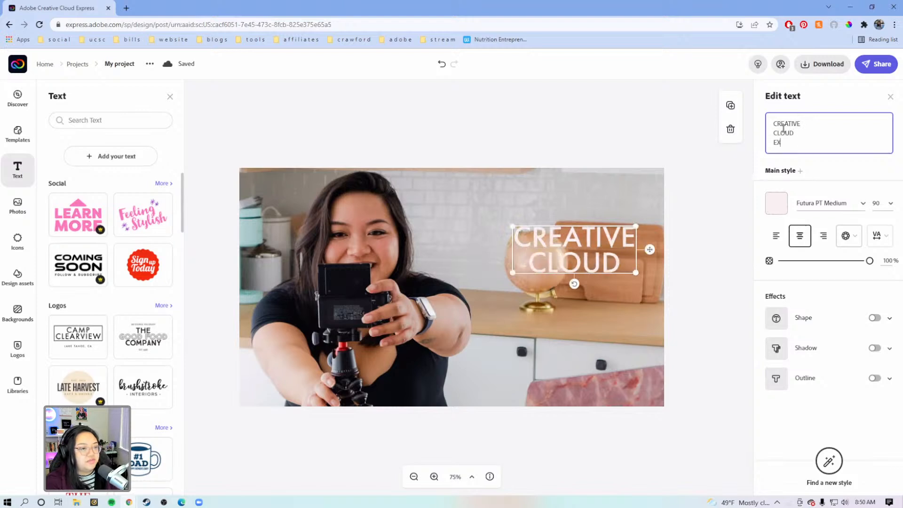
pyautogui.write('PRESS')
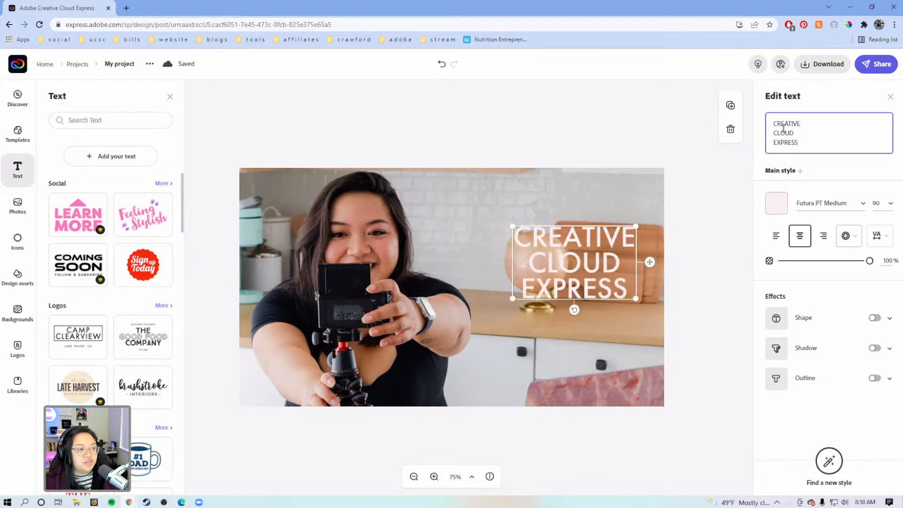
# Step: Left-align the title, enlarge it to about size 124.9 and place it beside the woman, over the globe and cutting boards
pyautogui.click(776, 235)
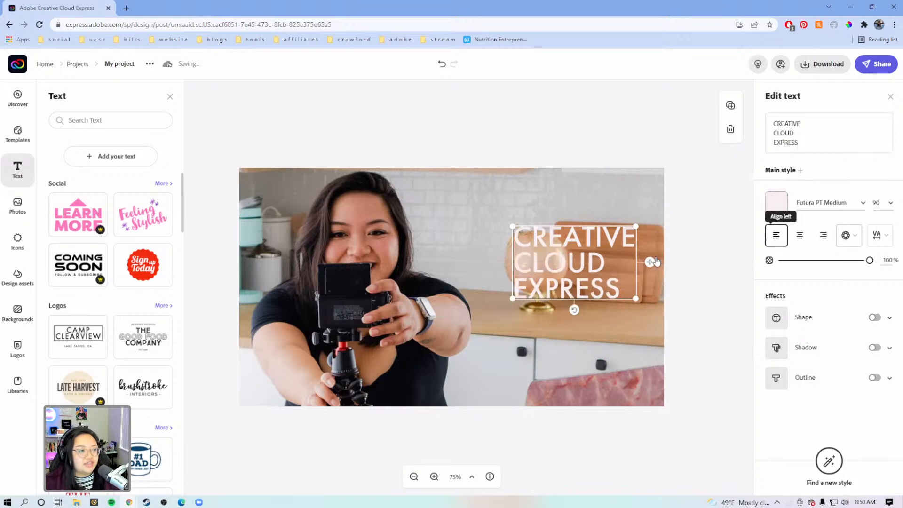
pyautogui.moveTo(634, 225); pyautogui.dragTo(679, 178)
pyautogui.moveTo(695, 236); pyautogui.dragTo(645, 246)
# Step: Find the Open Sans font family and apply it to the title
pyautogui.click(827, 203)
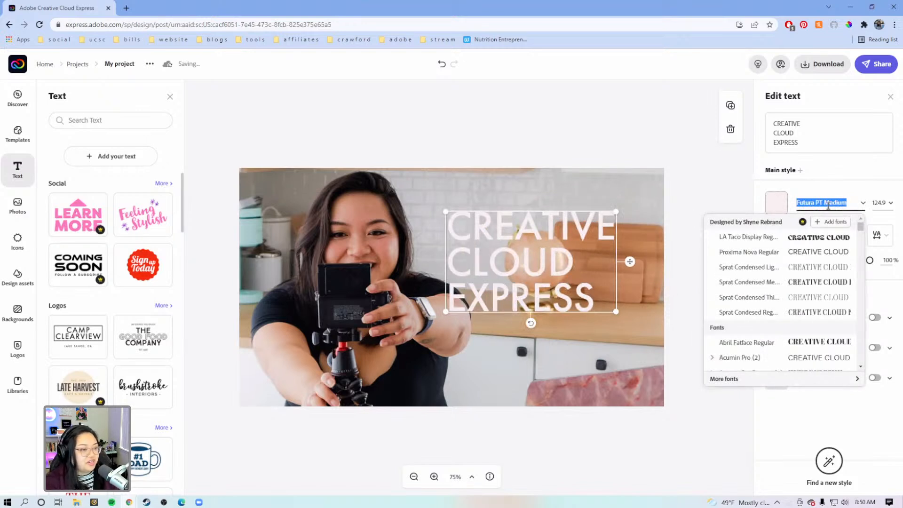
pyautogui.write('o')
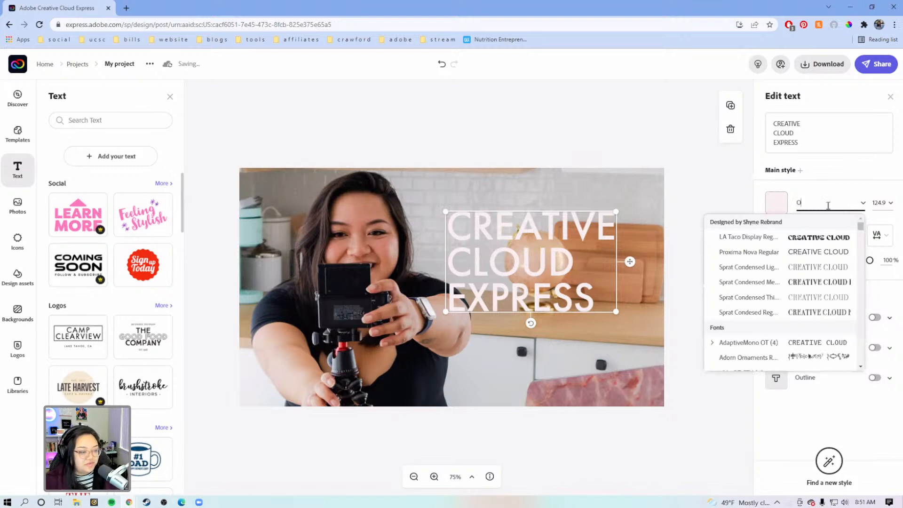
pyautogui.write('ne')
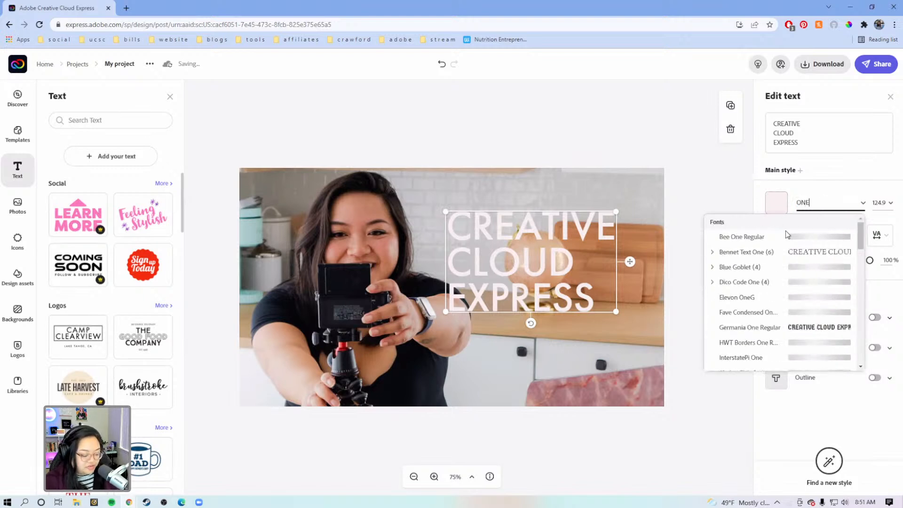
pyautogui.press('BackSpace')
pyautogui.press('BackSpace')
pyautogui.write('pen sa')
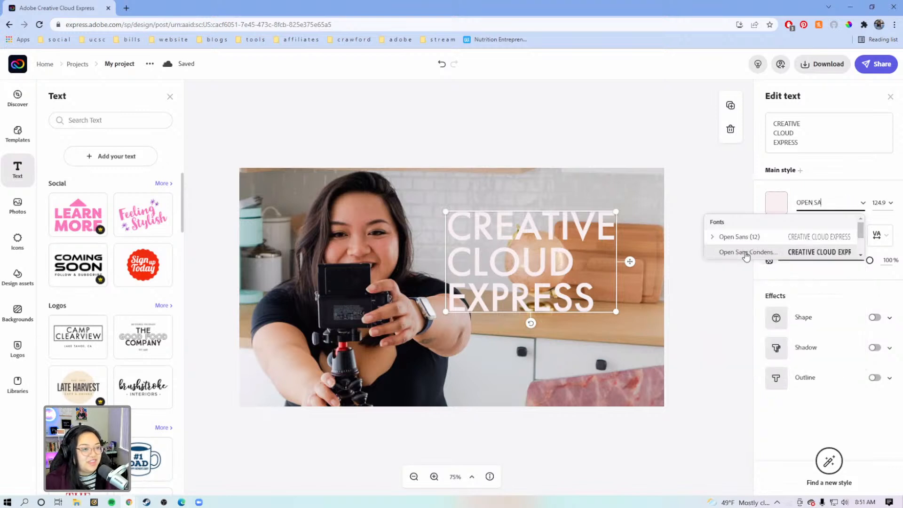
pyautogui.click(723, 236)
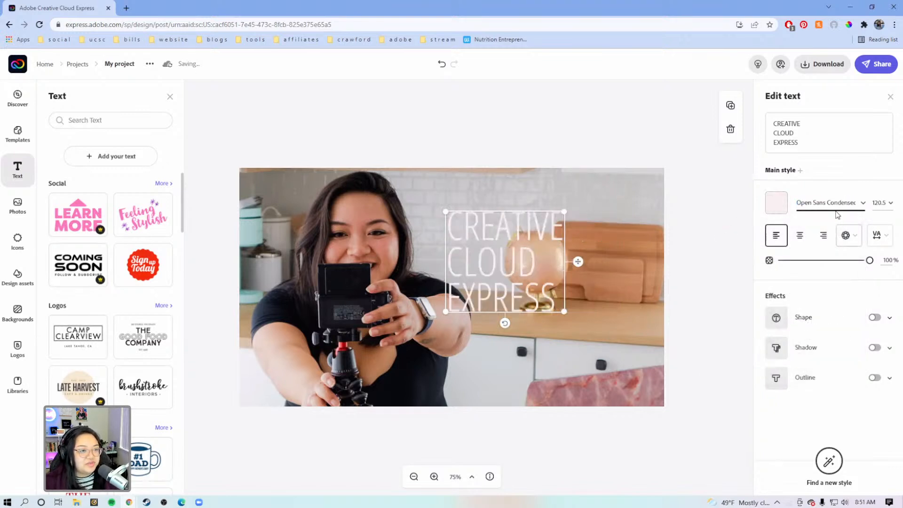
# Step: Switch the title's font style to Open Sans Extrabold and enlarge the text to about size 122.2
pyautogui.click(863, 203)
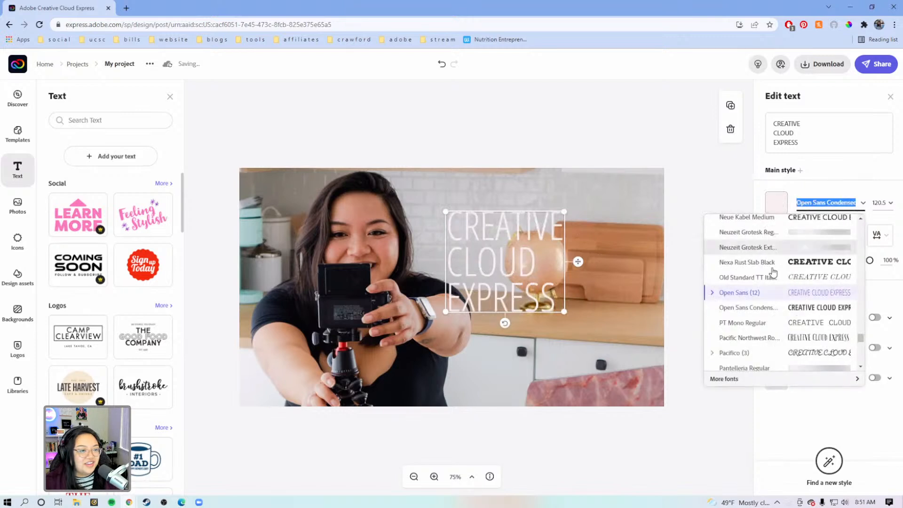
pyautogui.click(712, 293)
pyautogui.scroll(-3, 717, 311)
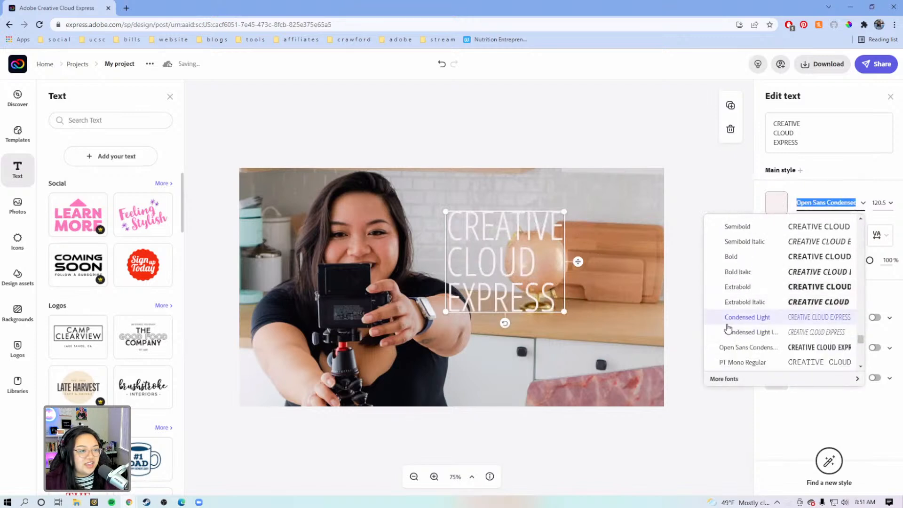
pyautogui.click(742, 292)
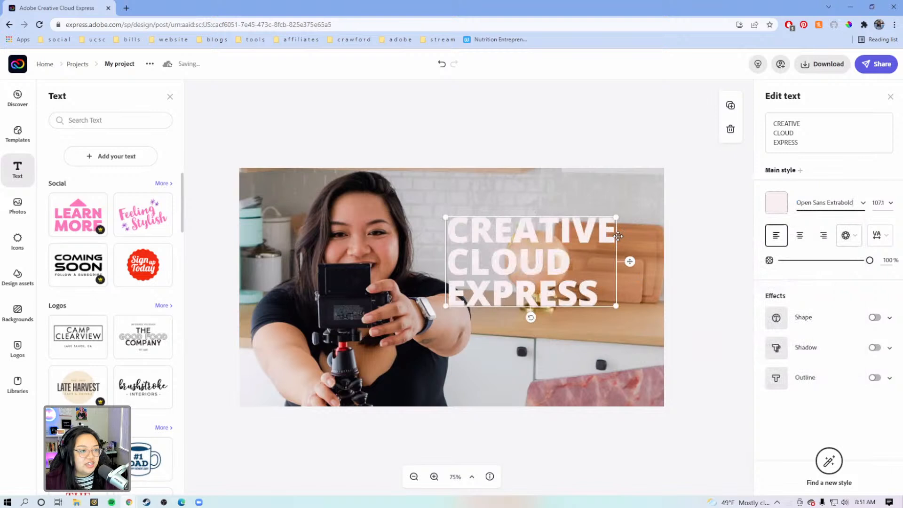
pyautogui.moveTo(617, 217); pyautogui.dragTo(640, 205)
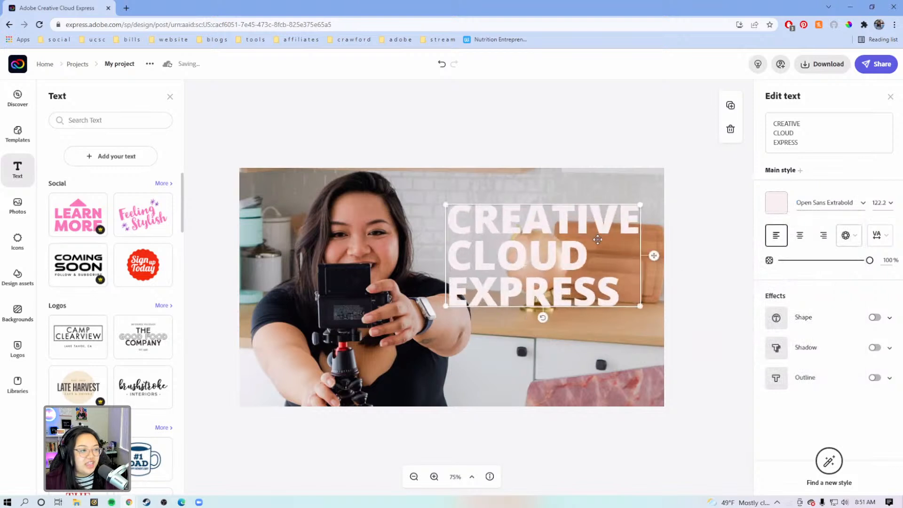
pyautogui.moveTo(598, 240); pyautogui.dragTo(602, 243)
# Step: Add a shadow and an outline to the title and colour both black
pyautogui.click(875, 348)
pyautogui.scroll(-1, 879, 372)
pyautogui.click(874, 426)
pyautogui.scroll(-2, 873, 414)
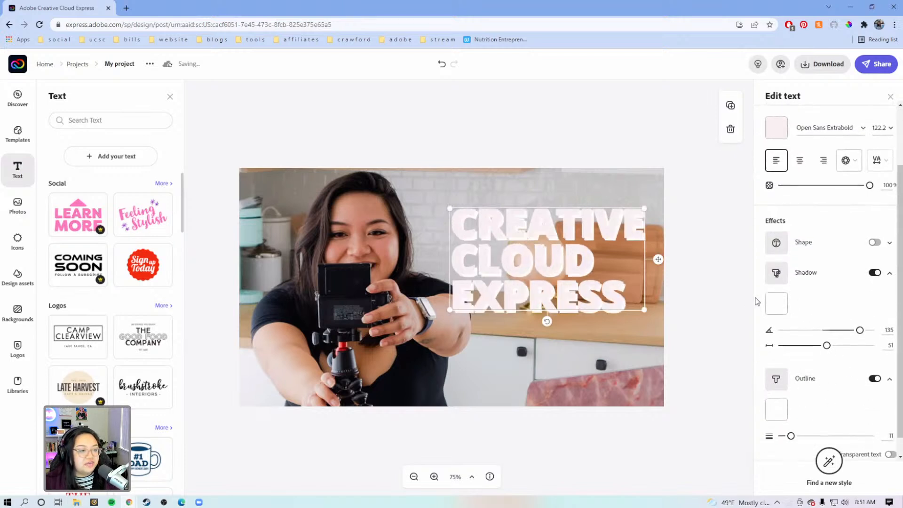
pyautogui.click(777, 305)
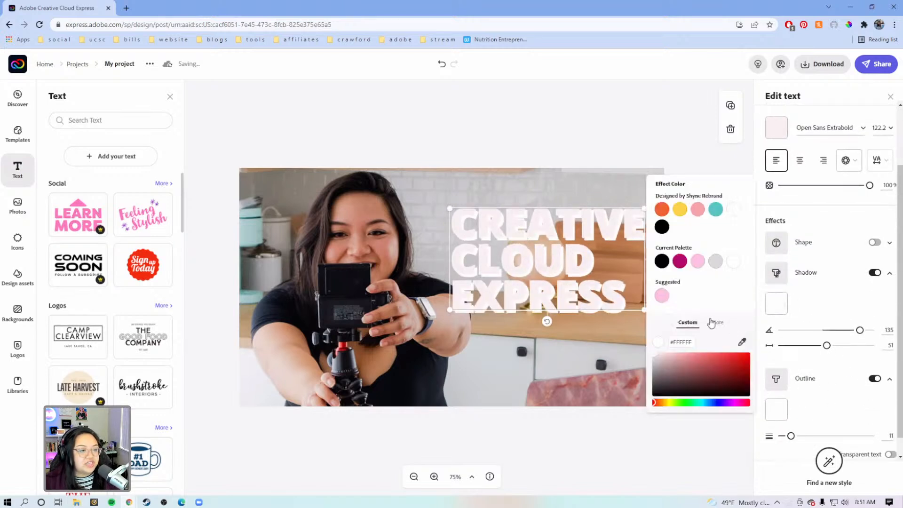
pyautogui.click(662, 262)
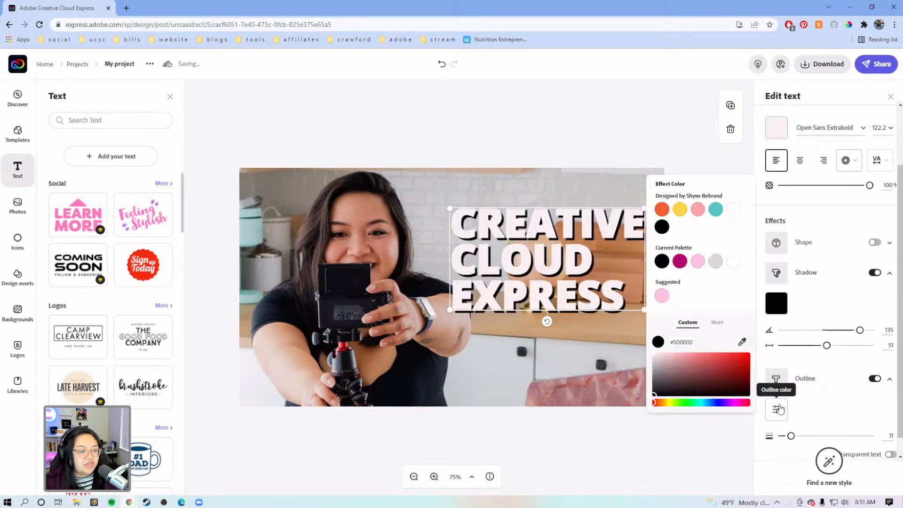
pyautogui.click(777, 409)
pyautogui.click(787, 228)
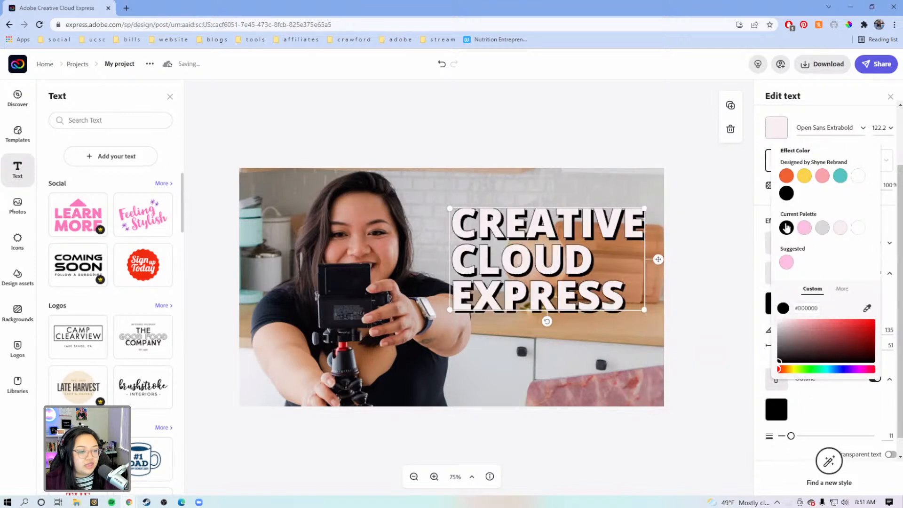
pyautogui.click(691, 312)
# Step: Resize the title to about size 125.9 and reposition it between the woman's face and the thumbnail's right edge
pyautogui.moveTo(520, 253); pyautogui.dragTo(516, 265)
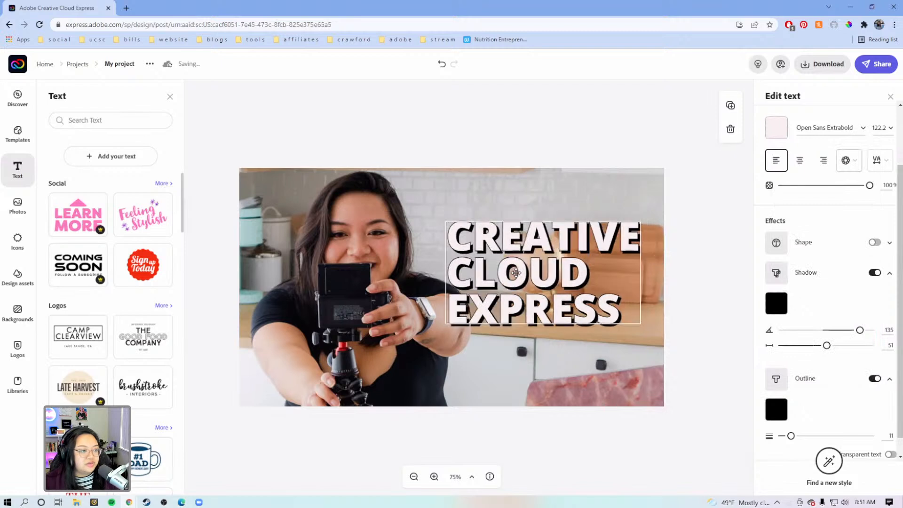
pyautogui.moveTo(643, 324); pyautogui.dragTo(662, 335)
pyautogui.moveTo(564, 281); pyautogui.dragTo(549, 280)
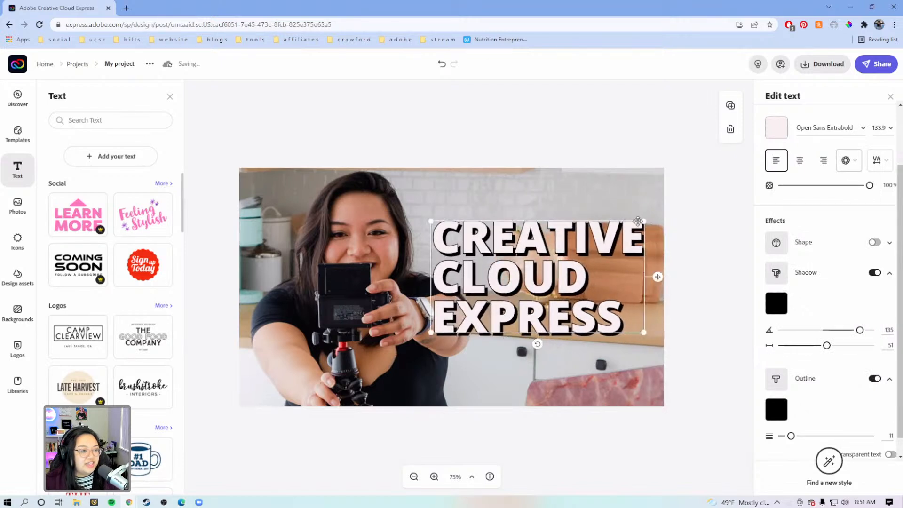
pyautogui.moveTo(644, 220); pyautogui.dragTo(631, 228)
pyautogui.moveTo(583, 267); pyautogui.dragTo(591, 257)
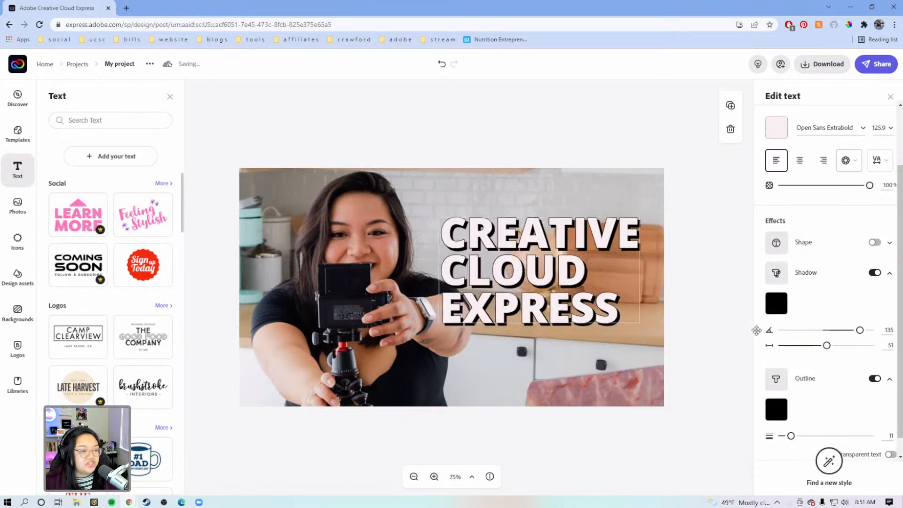
# Step: Turn the title's shadow and outline off and back on to compare the look
pyautogui.click(875, 273)
pyautogui.click(875, 357)
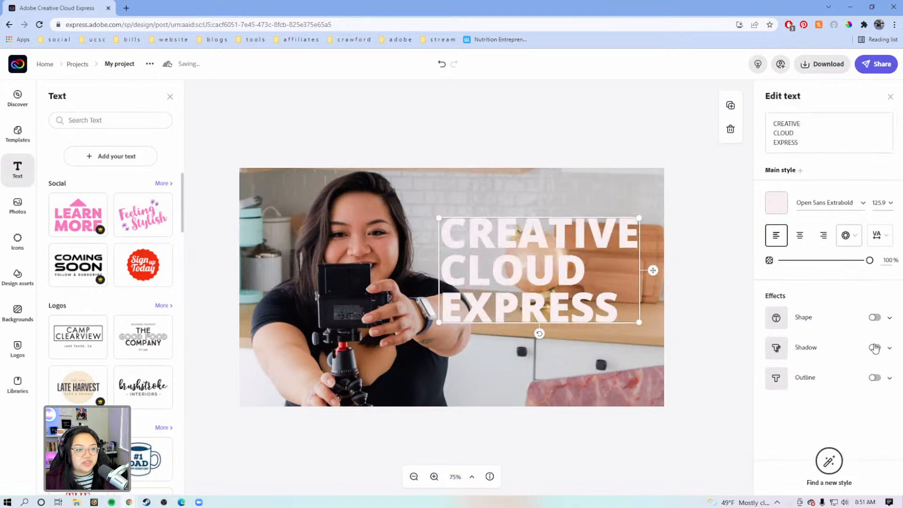
pyautogui.click(874, 349)
pyautogui.scroll(-1, 878, 374)
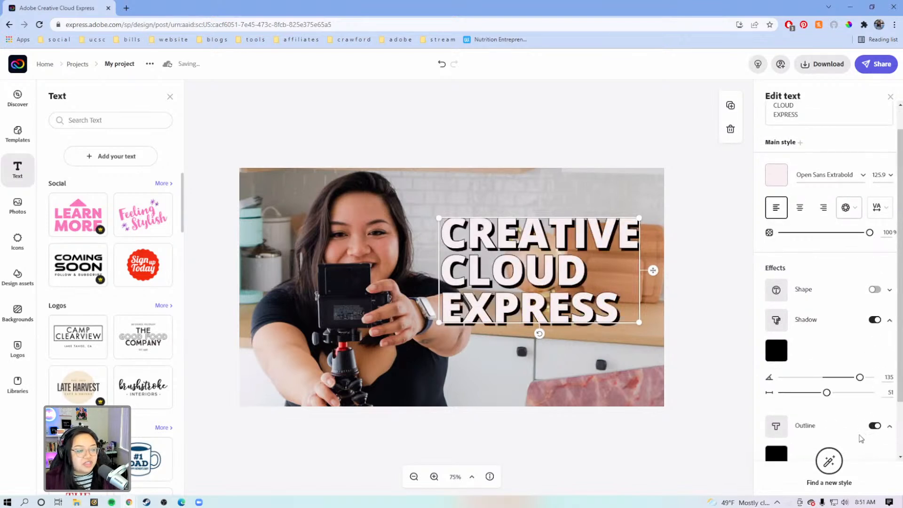
# Step: Enlarge the title slightly, shift it a little down and to the right, and deselect it
pyautogui.moveTo(639, 218); pyautogui.dragTo(643, 212)
pyautogui.moveTo(556, 287); pyautogui.dragTo(562, 295)
pyautogui.click(702, 259)
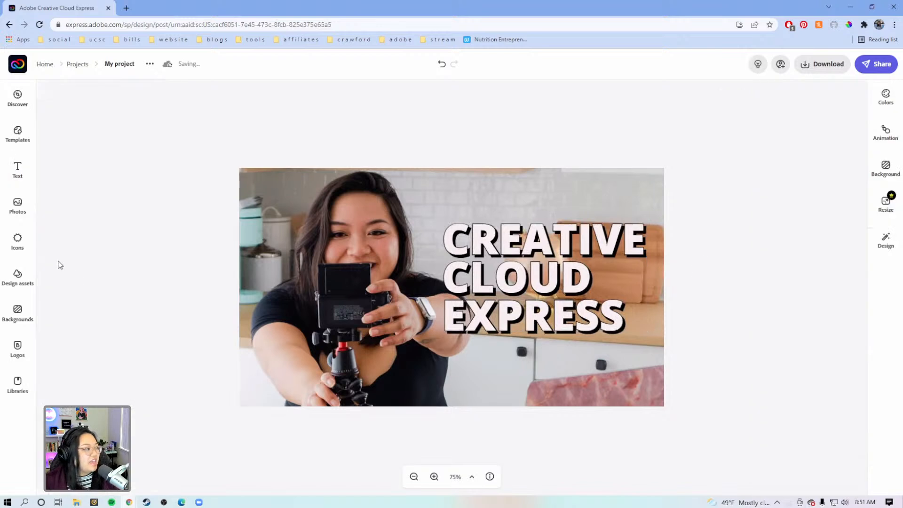
# Step: Search the design assets for "DOODLES" and place the black crosses doodle below the title over the cabinets
pyautogui.click(20, 285)
pyautogui.click(126, 120)
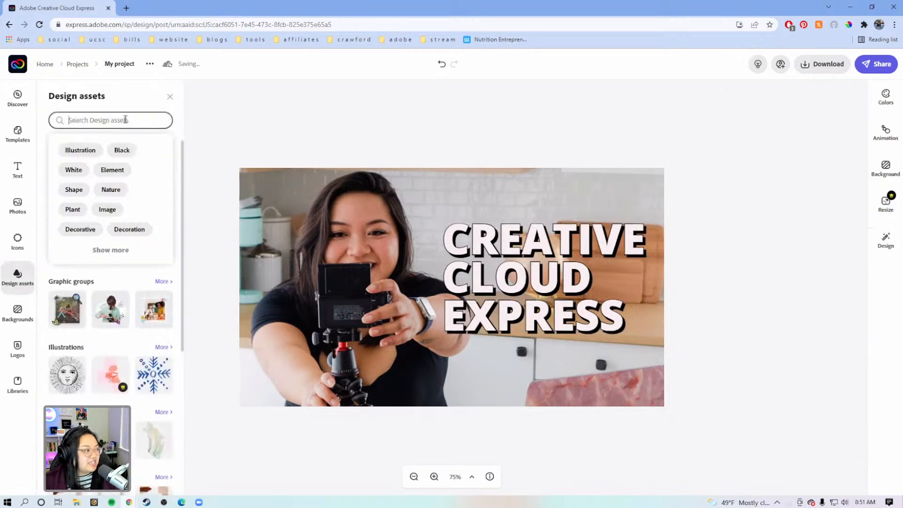
pyautogui.write('DODO')
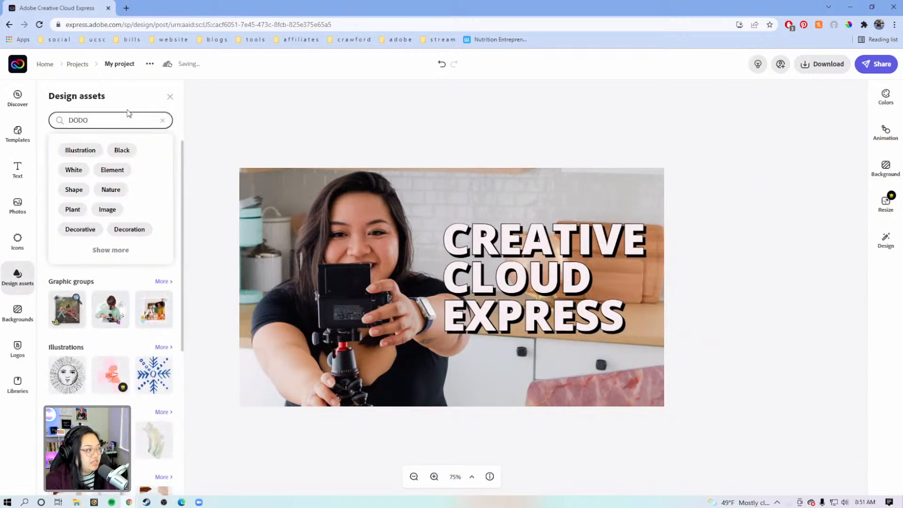
pyautogui.write('LES')
pyautogui.press('Return')
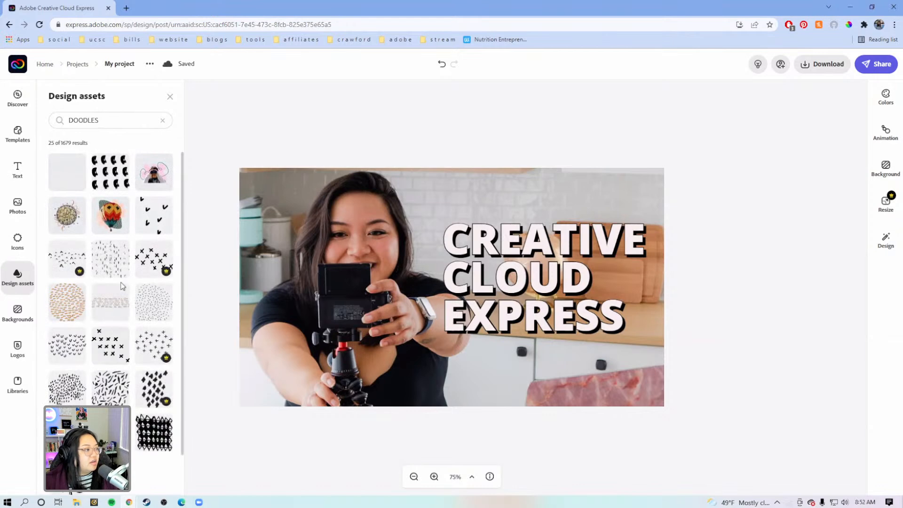
pyautogui.click(139, 261)
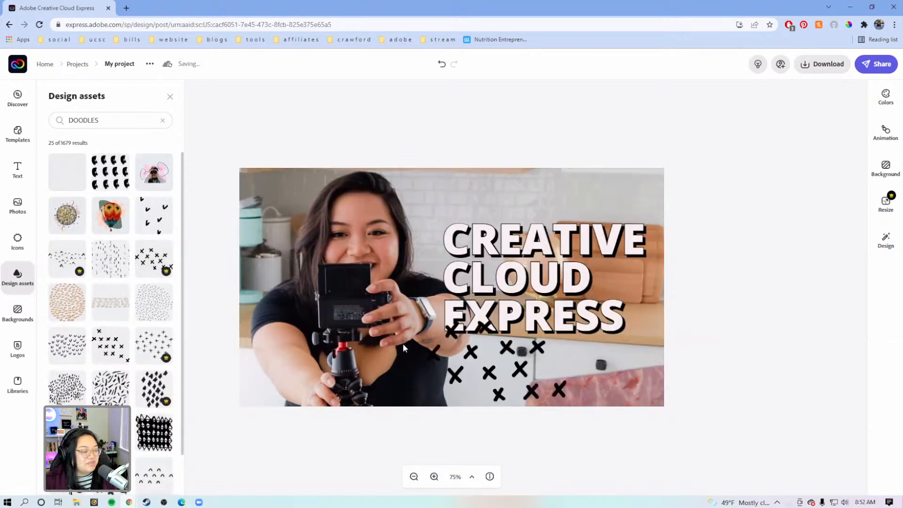
pyautogui.moveTo(465, 366)
pyautogui.mouseDown()
pyautogui.moveTo(458, 378)
pyautogui.moveTo(273, 292)
pyautogui.moveTo(291, 217)
pyautogui.moveTo(551, 361)
pyautogui.moveTo(524, 377)
pyautogui.mouseUp()
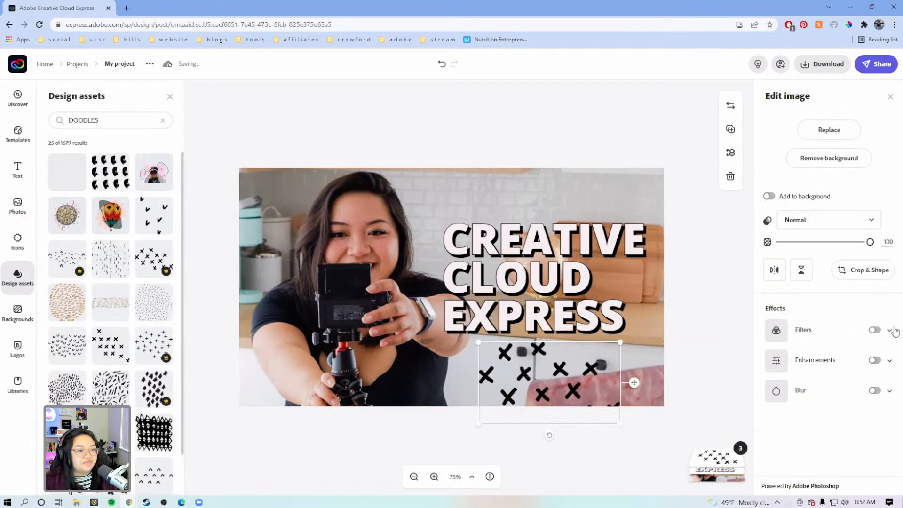
# Step: Recolour the crosses doodle with a Duotone filter using white for both colours, and move it to the thumbnail's upper-left corner
pyautogui.click(849, 339)
pyautogui.scroll(-2, 847, 339)
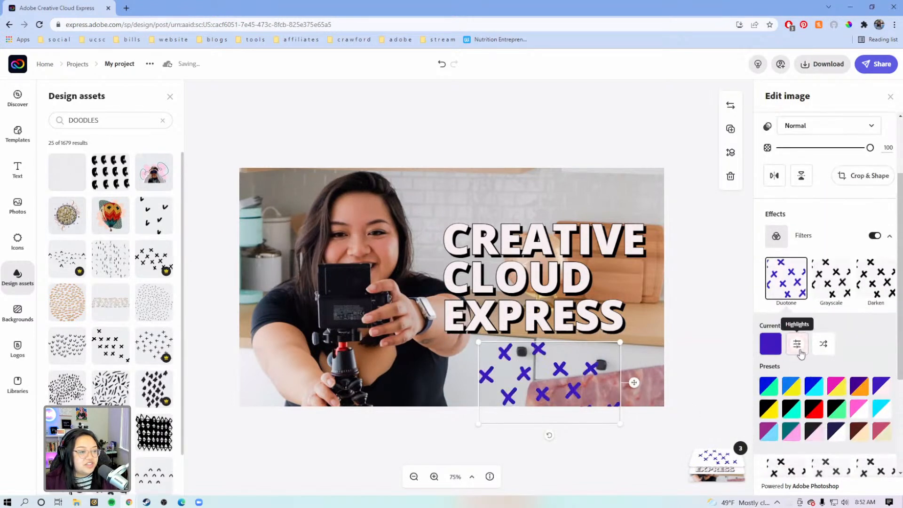
pyautogui.click(774, 345)
pyautogui.moveTo(811, 268); pyautogui.dragTo(761, 234)
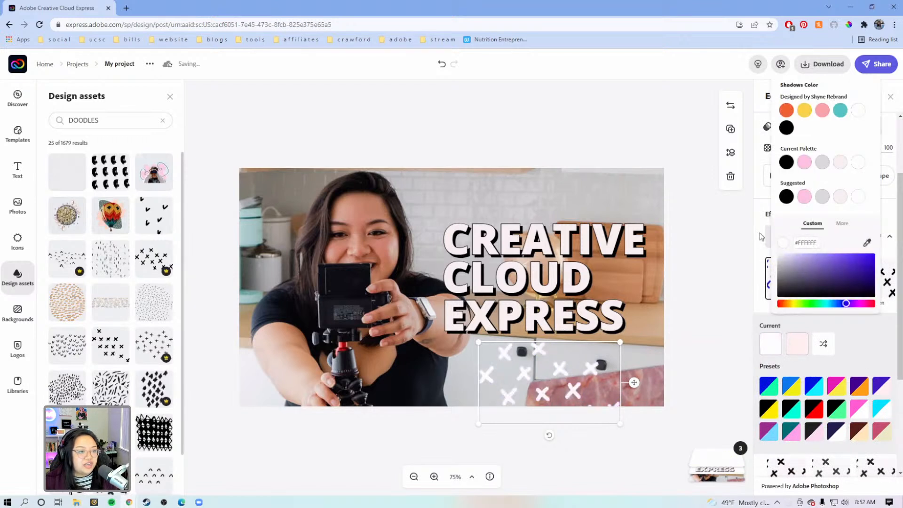
pyautogui.click(802, 346)
pyautogui.click(803, 347)
pyautogui.moveTo(816, 273); pyautogui.dragTo(725, 218)
pyautogui.moveTo(512, 380)
pyautogui.mouseDown()
pyautogui.moveTo(502, 385)
pyautogui.moveTo(311, 301)
pyautogui.moveTo(276, 177)
pyautogui.mouseUp()
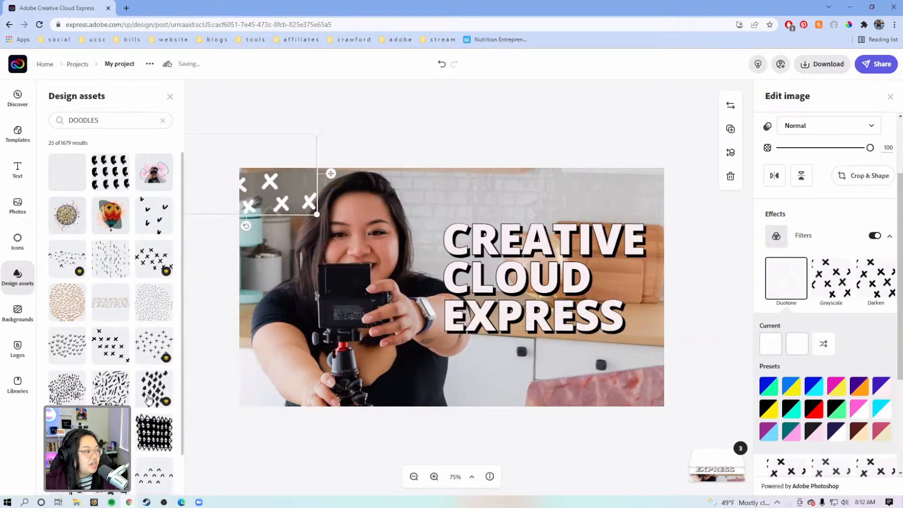
# Step: Add the doodle of small black arches and place it in the thumbnail's lower-left area, over the woman's arm and tripod
pyautogui.scroll(-1, 92, 289)
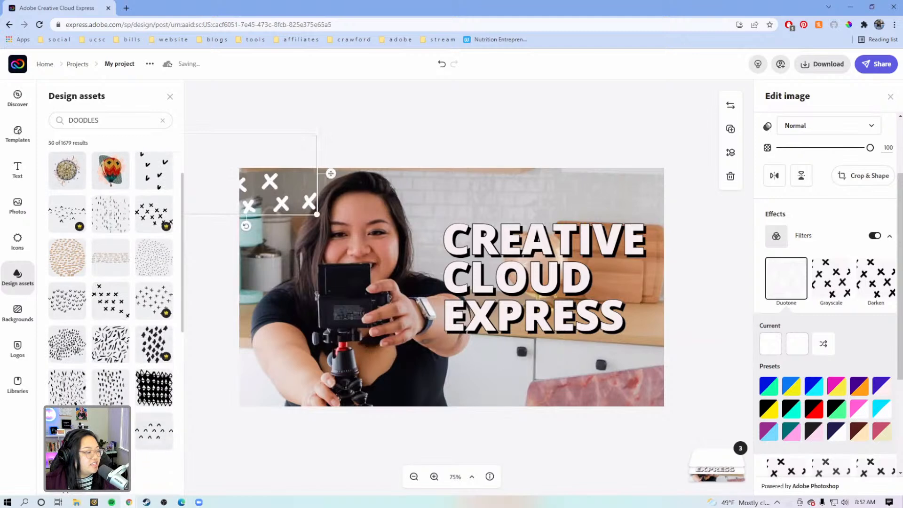
pyautogui.click(153, 440)
pyautogui.moveTo(476, 189)
pyautogui.mouseDown()
pyautogui.moveTo(353, 303)
pyautogui.moveTo(277, 354)
pyautogui.mouseUp()
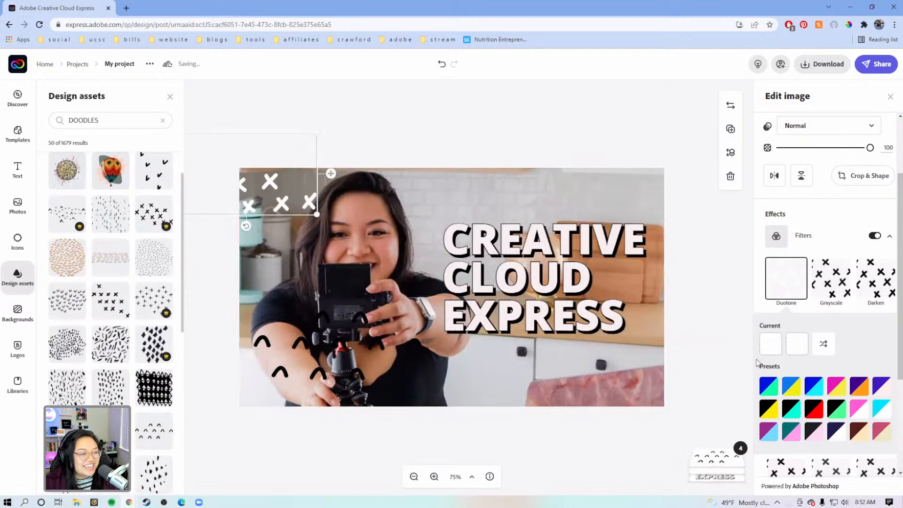
# Step: Recolour the arches doodle with a Duotone filter using white for both colours, and move it to the thumbnail's lower-right corner below the title
pyautogui.click(382, 340)
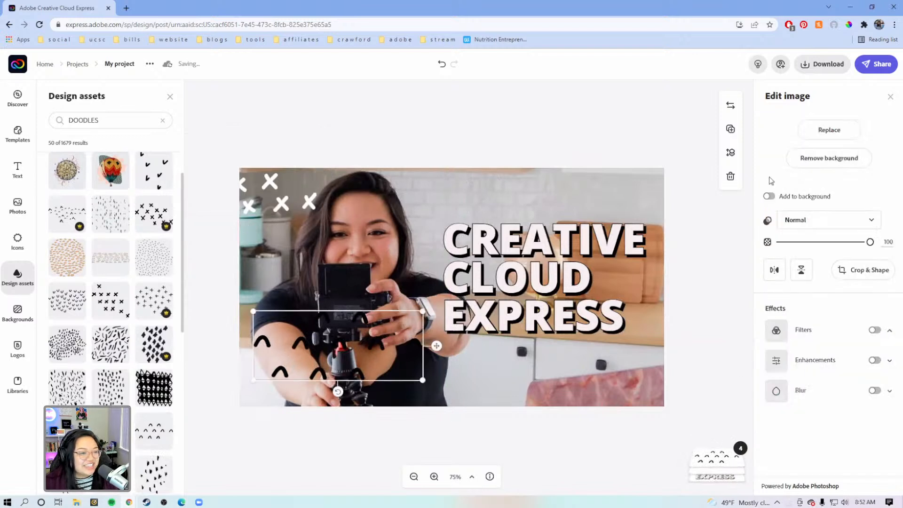
pyautogui.click(803, 333)
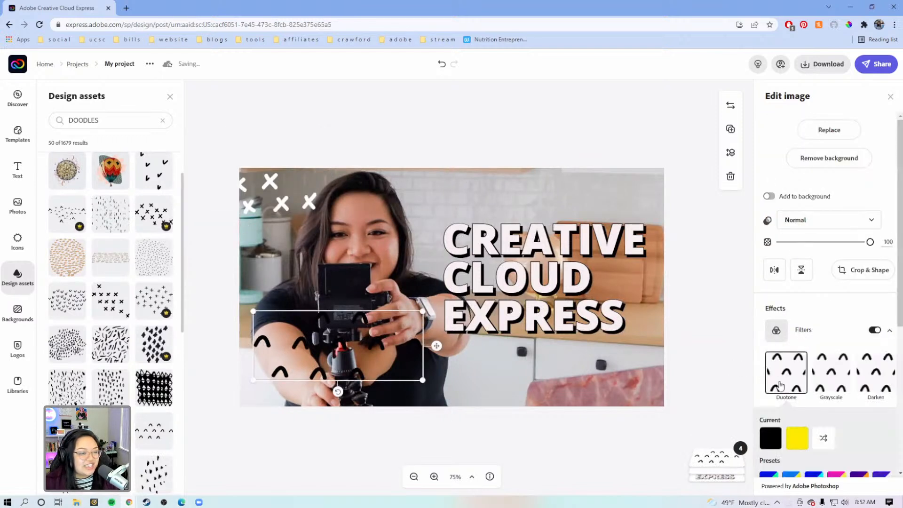
pyautogui.click(770, 437)
pyautogui.moveTo(793, 389); pyautogui.dragTo(761, 316)
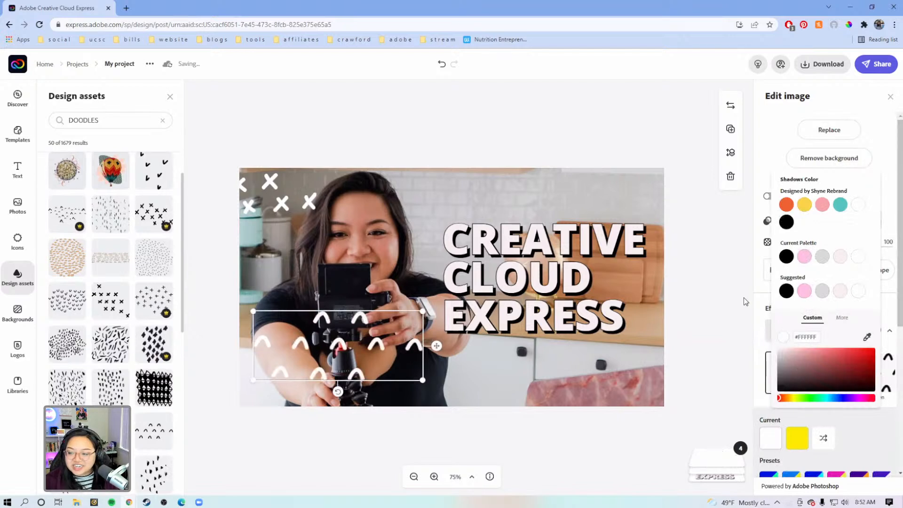
pyautogui.click(746, 298)
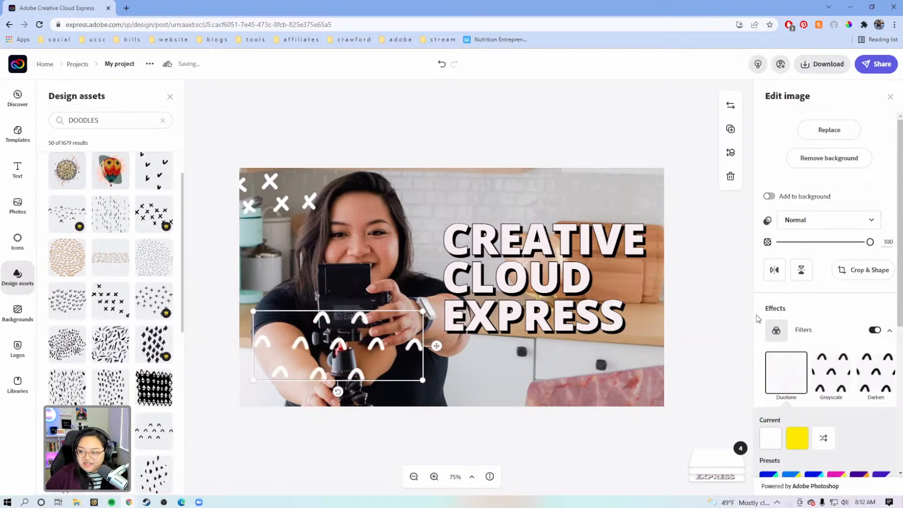
pyautogui.click(797, 438)
pyautogui.moveTo(800, 382); pyautogui.dragTo(725, 294)
pyautogui.click(725, 295)
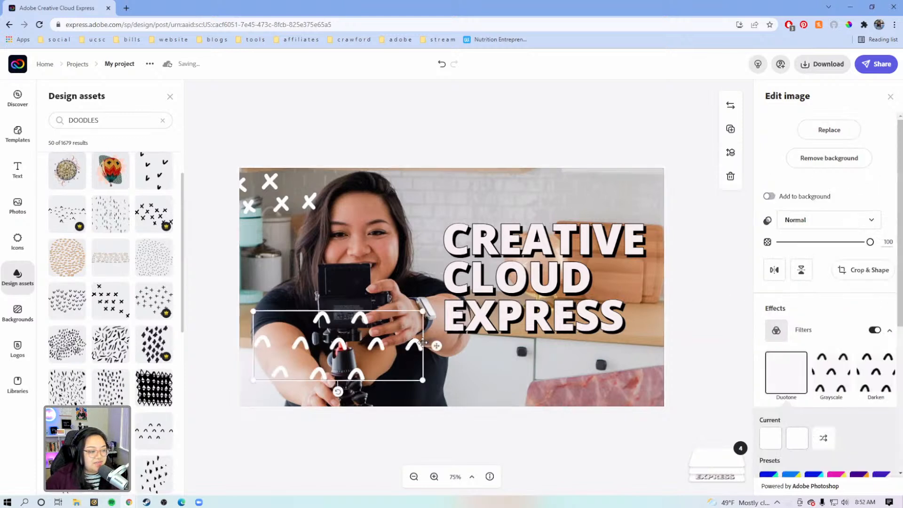
pyautogui.moveTo(435, 343)
pyautogui.mouseDown()
pyautogui.moveTo(625, 376)
pyautogui.moveTo(715, 381)
pyautogui.moveTo(707, 377)
pyautogui.mouseUp()
# Step: Increase the title's shadow distance to 83 and slightly thicken its outline, leaving the title deselected
pyautogui.click(562, 293)
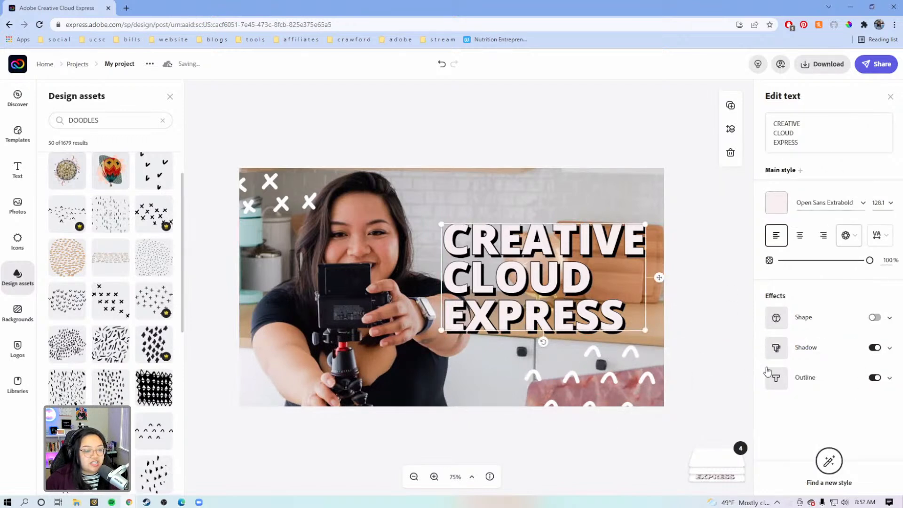
pyautogui.click(888, 350)
pyautogui.scroll(-1, 833, 371)
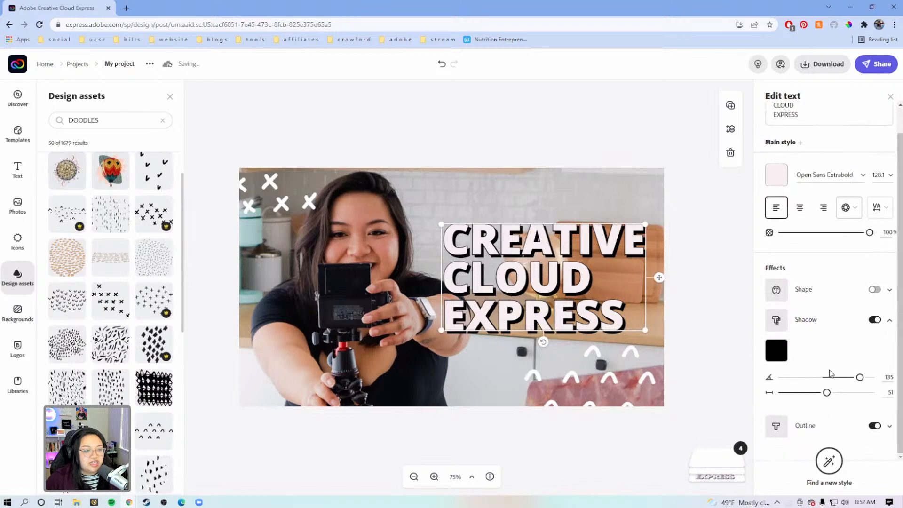
pyautogui.moveTo(829, 393); pyautogui.dragTo(855, 400)
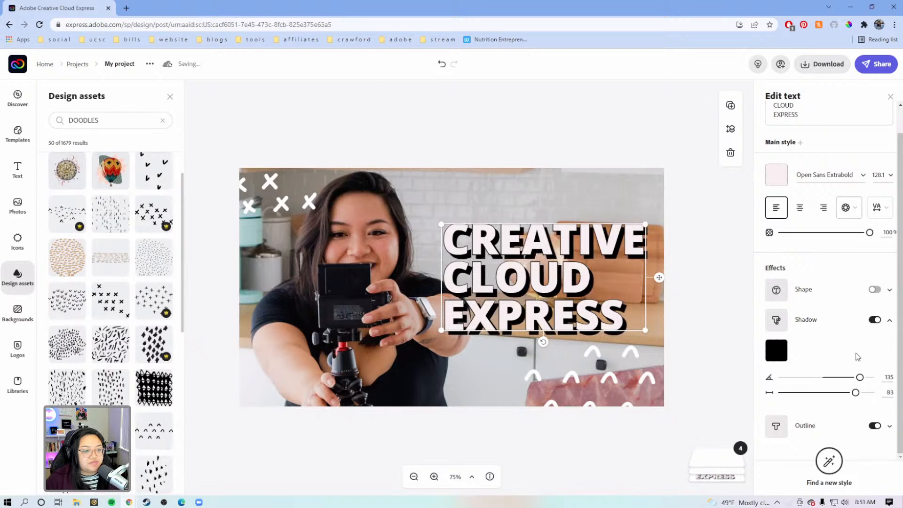
pyautogui.click(891, 322)
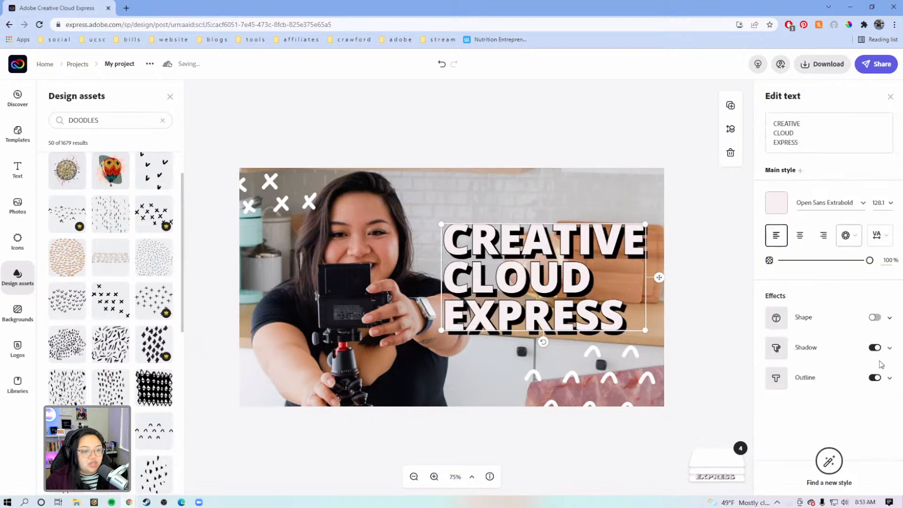
pyautogui.click(890, 378)
pyautogui.moveTo(793, 416)
pyautogui.mouseDown()
pyautogui.moveTo(812, 417)
pyautogui.moveTo(803, 417)
pyautogui.mouseUp()
pyautogui.click(738, 360)
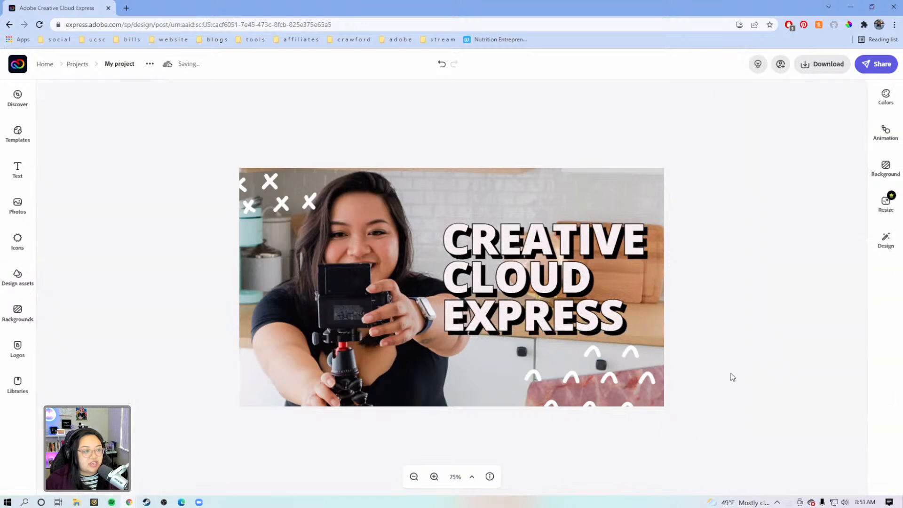
# Step: Check the thumbnail at reduced size, and enhance the background photo with contrast -1, brightness 20 and saturation 33
pyautogui.click(413, 477)
pyautogui.click(413, 476)
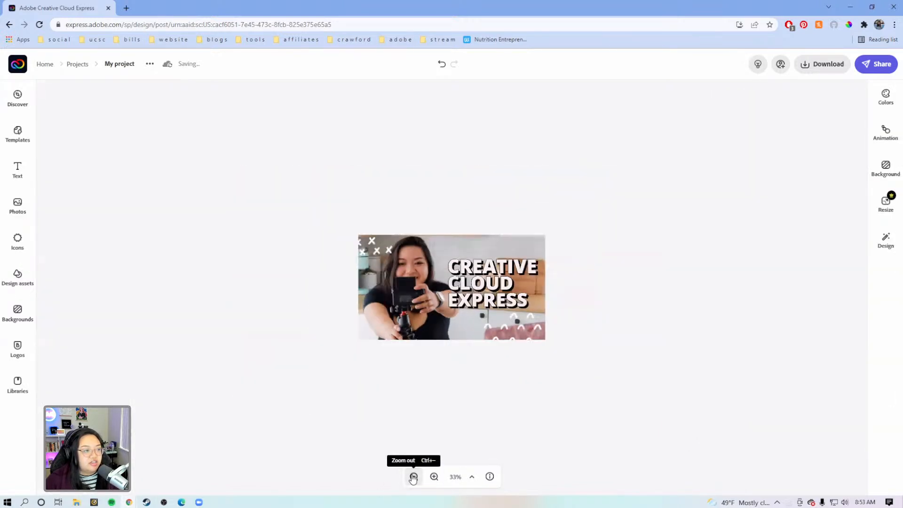
pyautogui.click(413, 477)
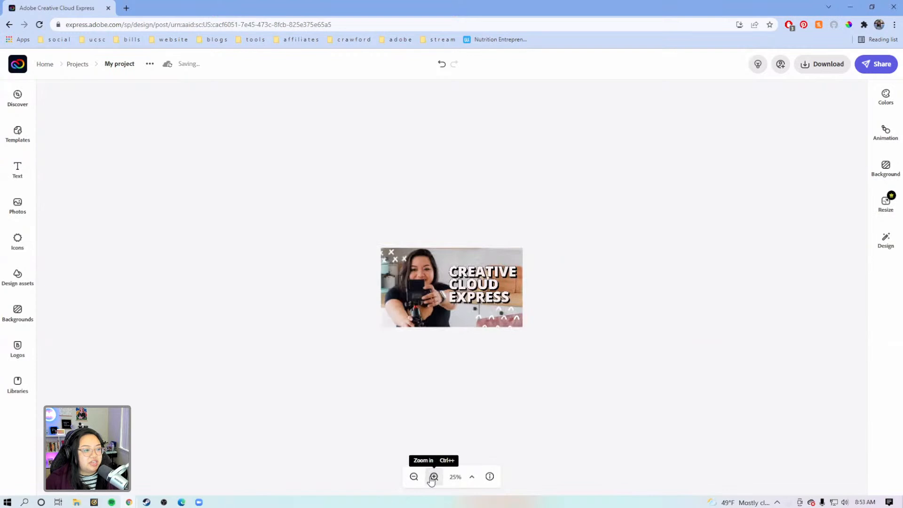
pyautogui.click(433, 477)
pyautogui.click(433, 476)
pyautogui.click(433, 477)
pyautogui.click(388, 338)
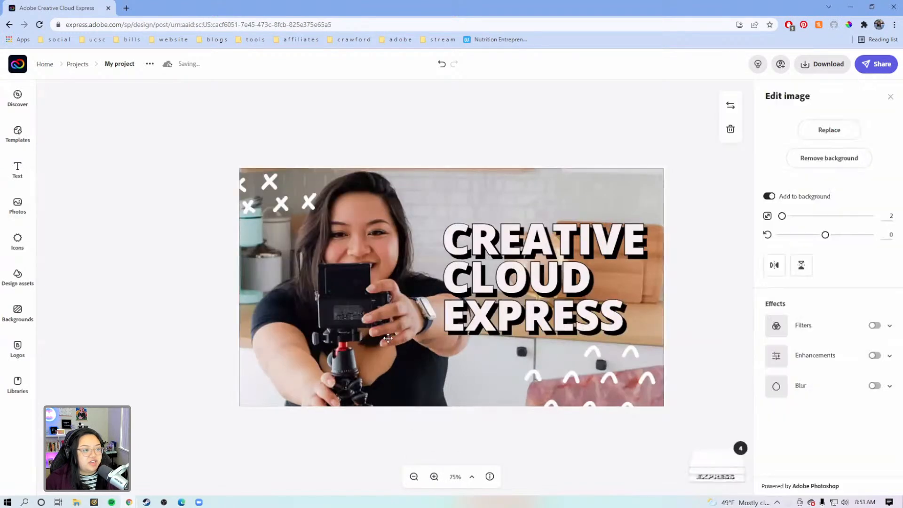
pyautogui.click(888, 357)
pyautogui.scroll(-1, 825, 393)
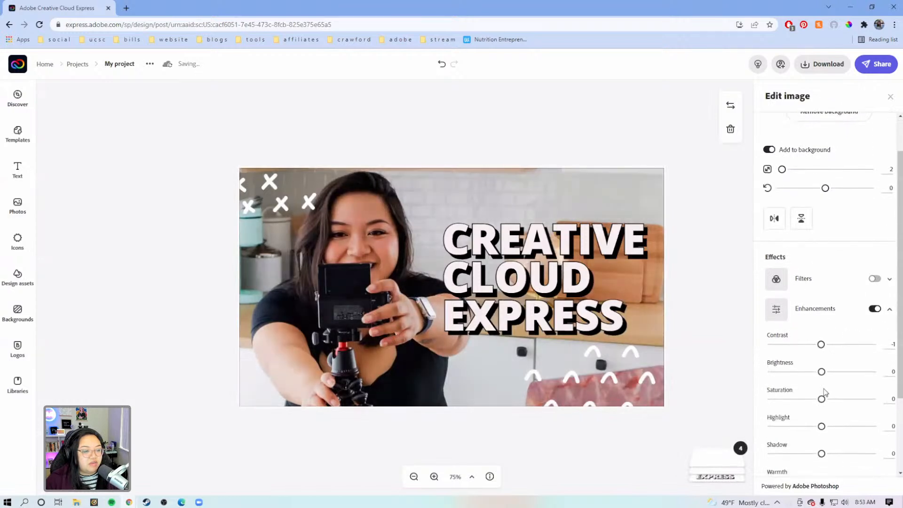
pyautogui.moveTo(822, 371); pyautogui.dragTo(834, 374)
pyautogui.scroll(-2, 832, 374)
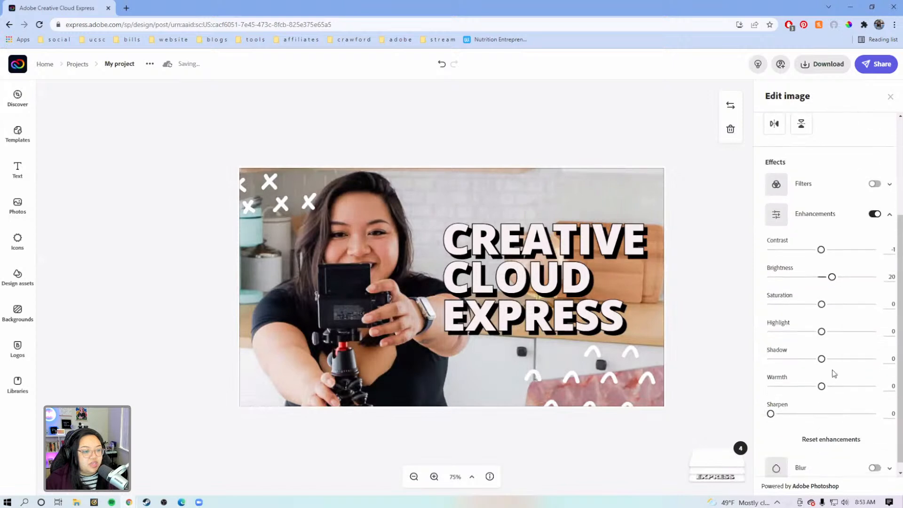
pyautogui.moveTo(823, 305); pyautogui.dragTo(841, 310)
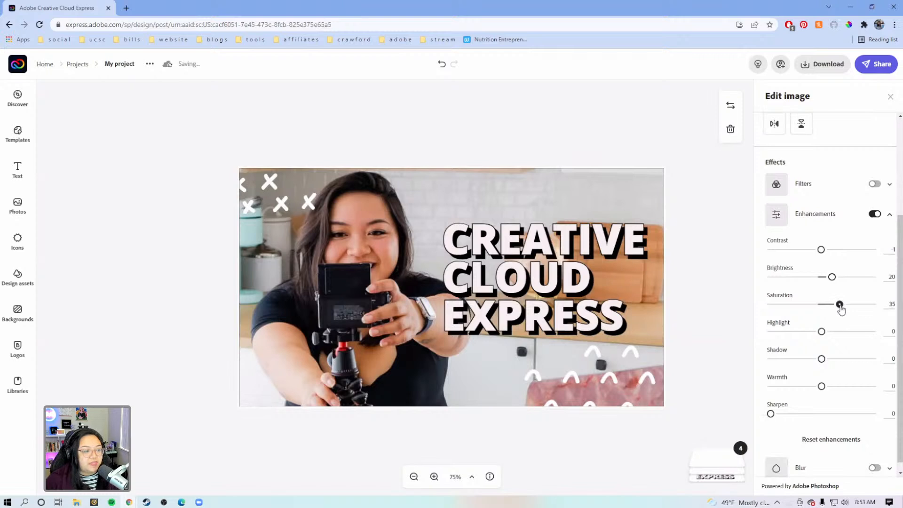
pyautogui.moveTo(841, 310); pyautogui.dragTo(838, 309)
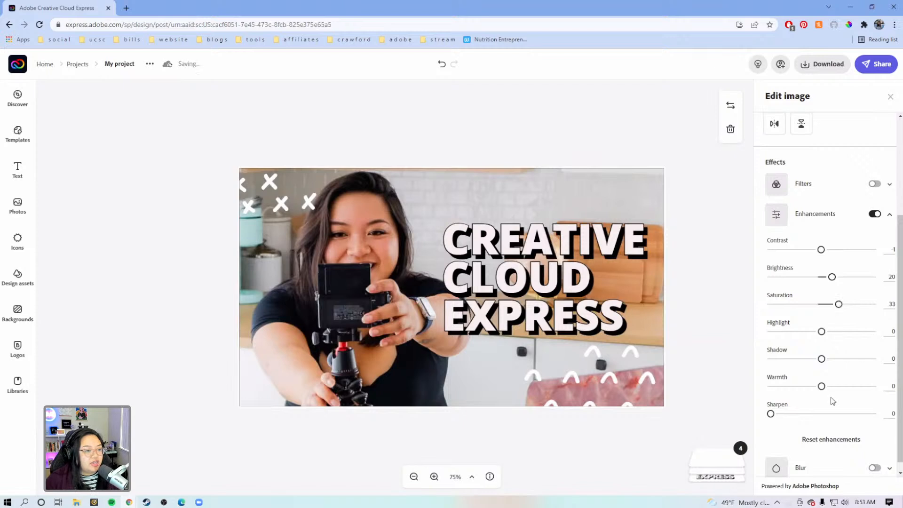
# Step: Set the background photo's sharpening to 12
pyautogui.scroll(-1, 796, 406)
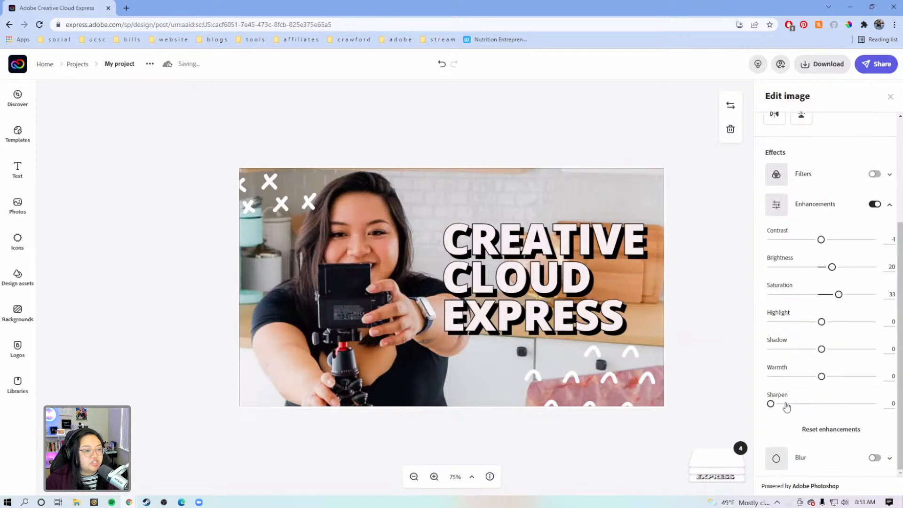
pyautogui.click(787, 404)
pyautogui.moveTo(786, 404); pyautogui.dragTo(783, 404)
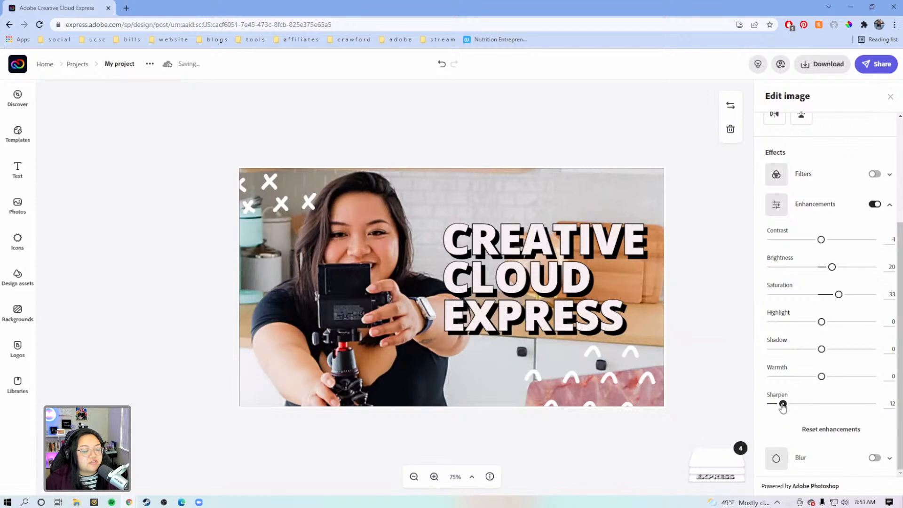
pyautogui.moveTo(783, 407); pyautogui.dragTo(783, 407)
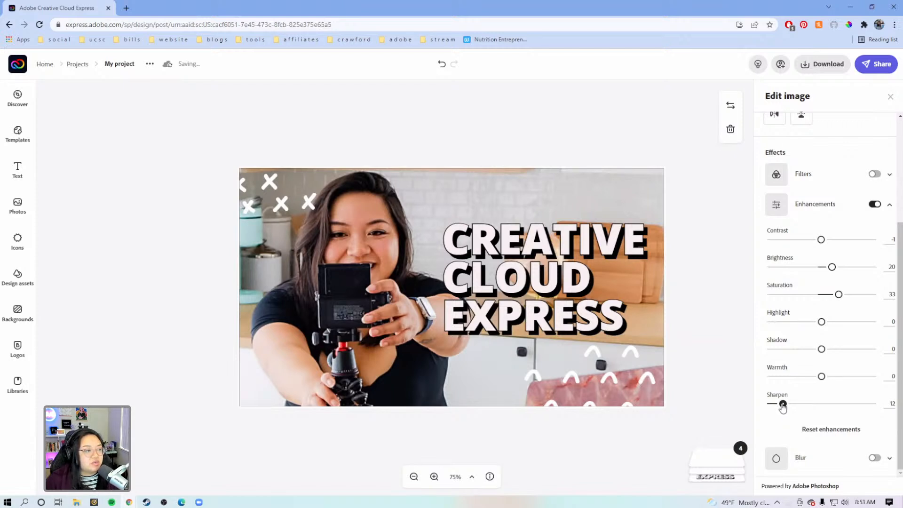
# Step: Examine the thumbnail at enlarged and reduced sizes, comparing the background photo with its enhancements on and off
pyautogui.click(435, 478)
pyautogui.click(434, 477)
pyautogui.click(434, 478)
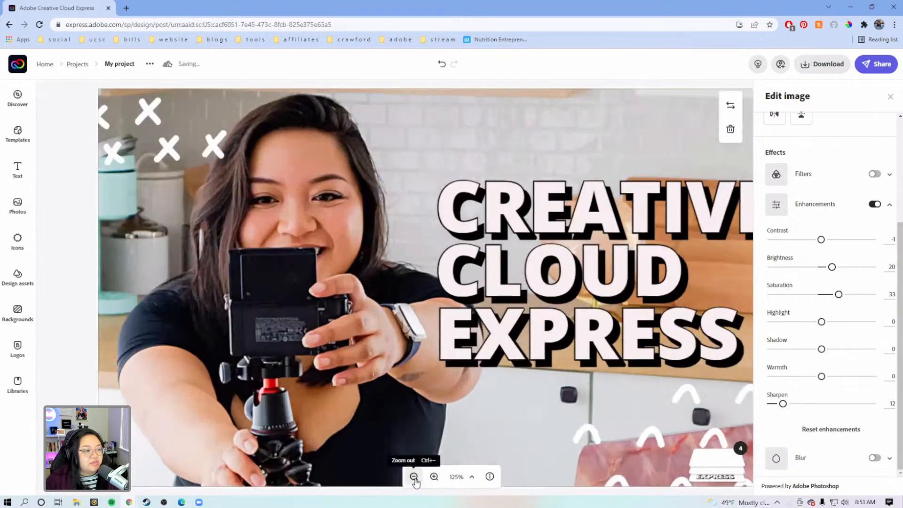
pyautogui.click(414, 477)
pyautogui.click(415, 478)
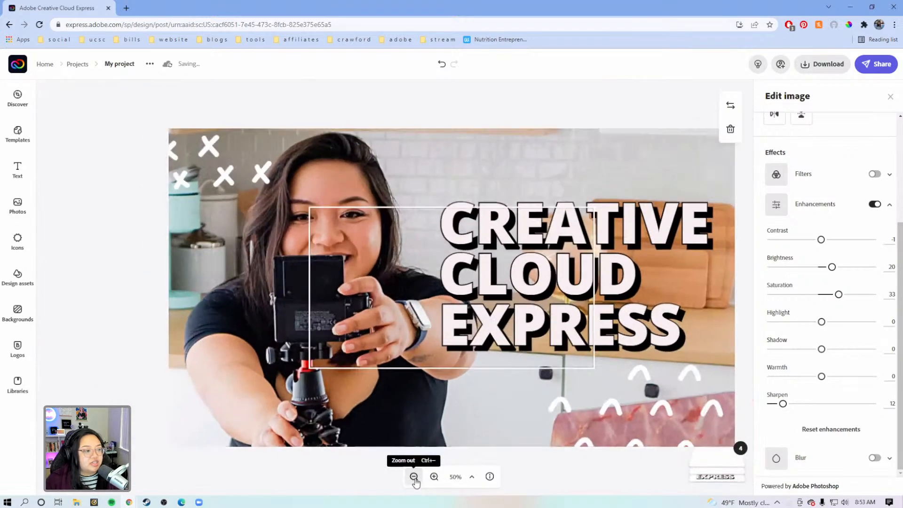
pyautogui.click(415, 478)
pyautogui.click(414, 477)
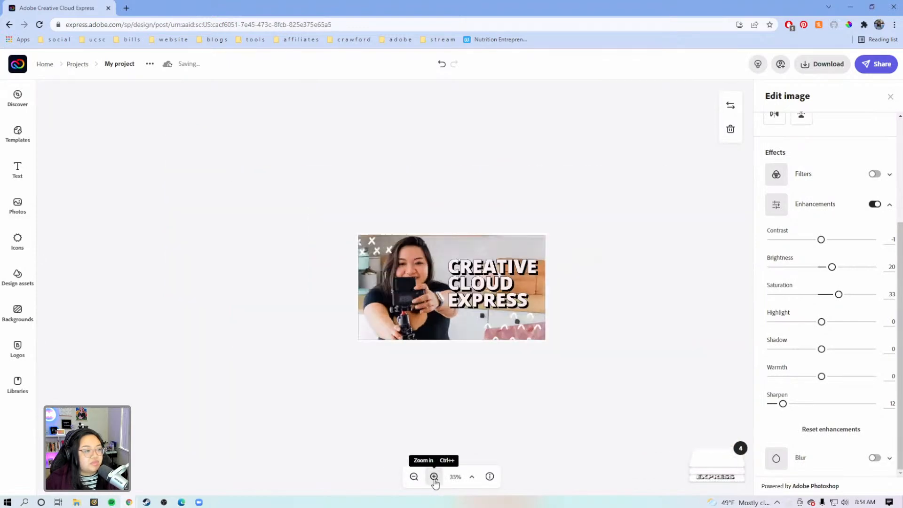
pyautogui.click(597, 414)
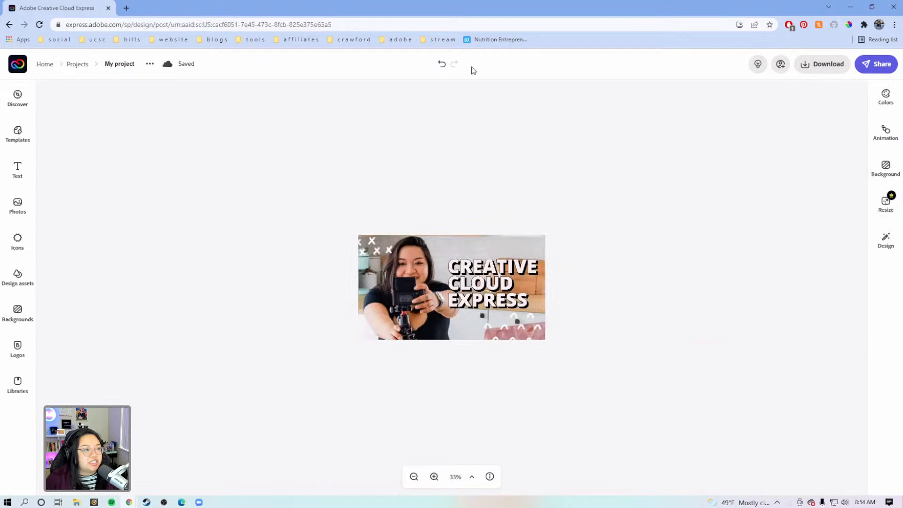
pyautogui.click(443, 65)
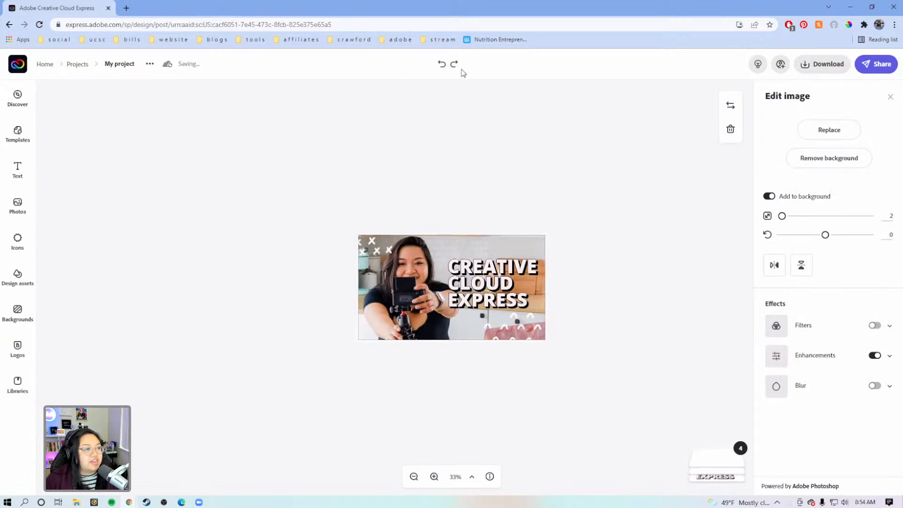
pyautogui.click(457, 66)
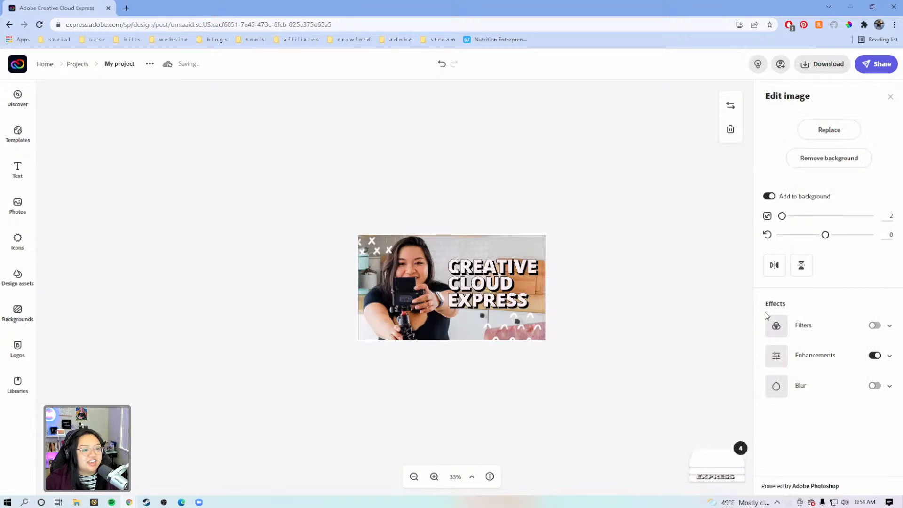
pyautogui.click(875, 356)
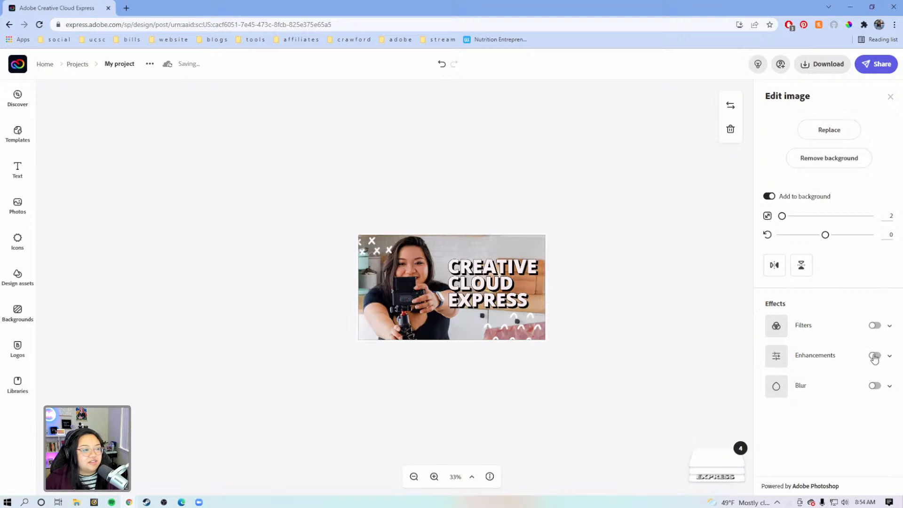
pyautogui.click(416, 478)
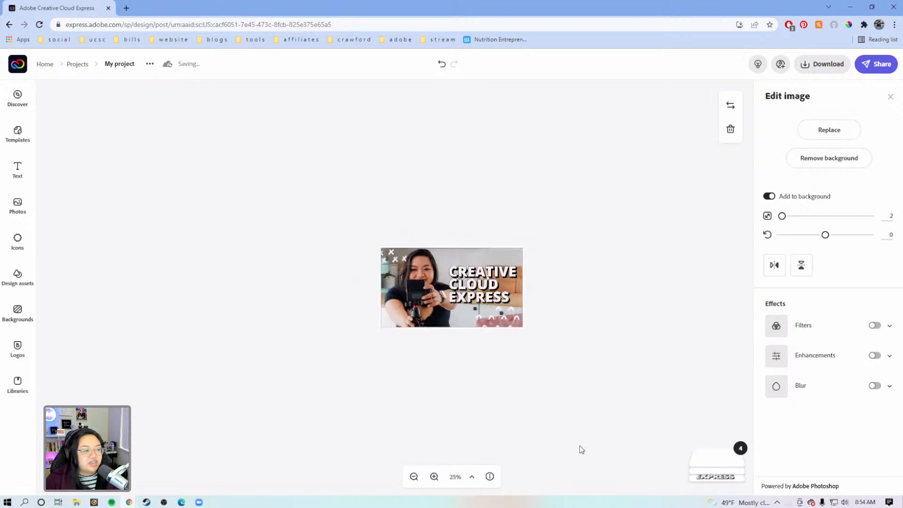
# Step: Re-enable the background photo's enhancements with contrast -5, brightness 30 and saturation 35
pyautogui.click(875, 356)
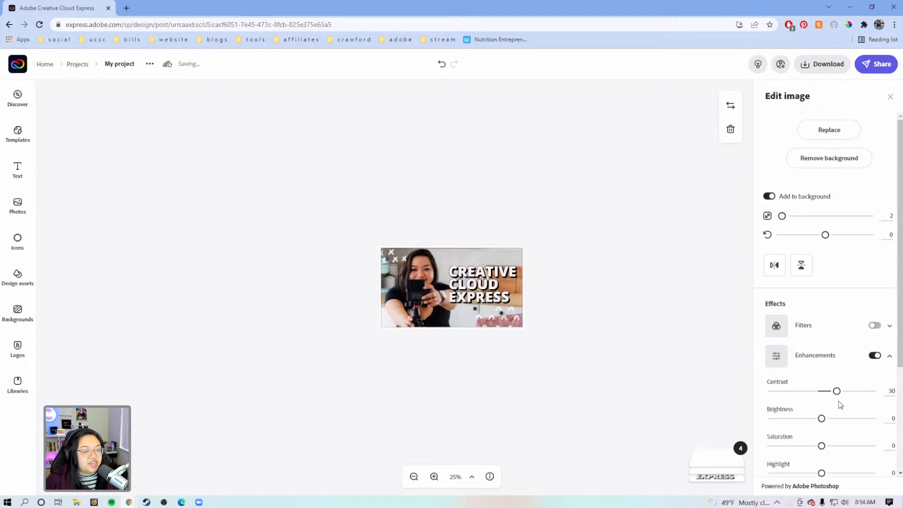
pyautogui.scroll(-1, 841, 407)
pyautogui.moveTo(837, 344); pyautogui.dragTo(819, 344)
pyautogui.moveTo(823, 375); pyautogui.dragTo(838, 378)
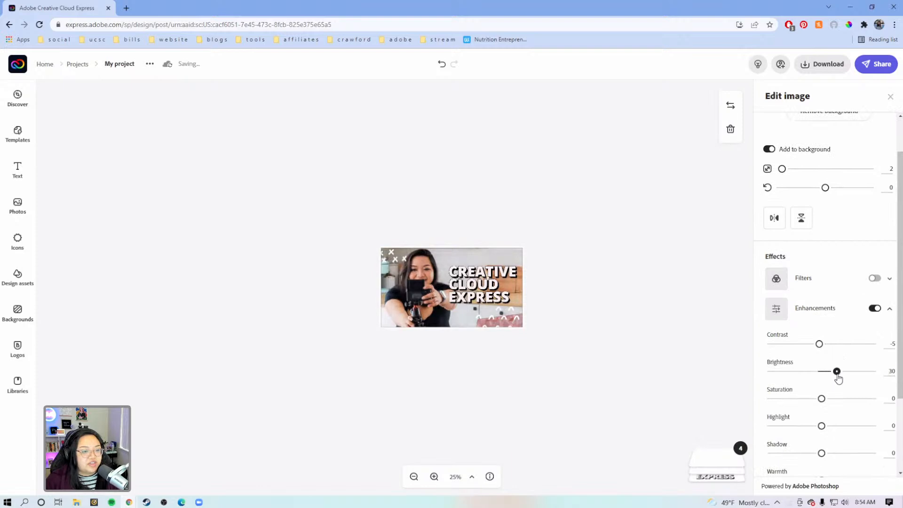
pyautogui.scroll(-1, 839, 378)
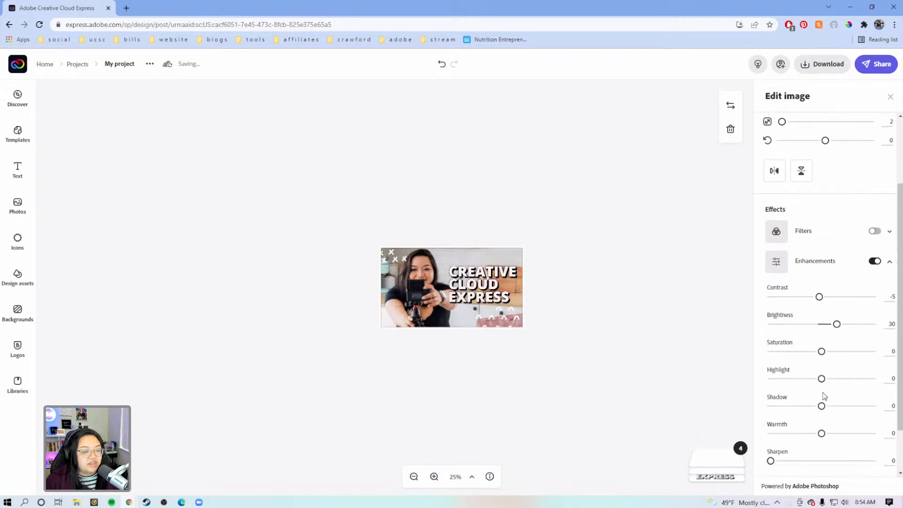
pyautogui.moveTo(822, 352); pyautogui.dragTo(839, 353)
# Step: Sharpen the background photo to 15, deselect it and check the thumbnail at small size
pyautogui.scroll(-1, 836, 376)
pyautogui.moveTo(785, 414); pyautogui.dragTo(795, 414)
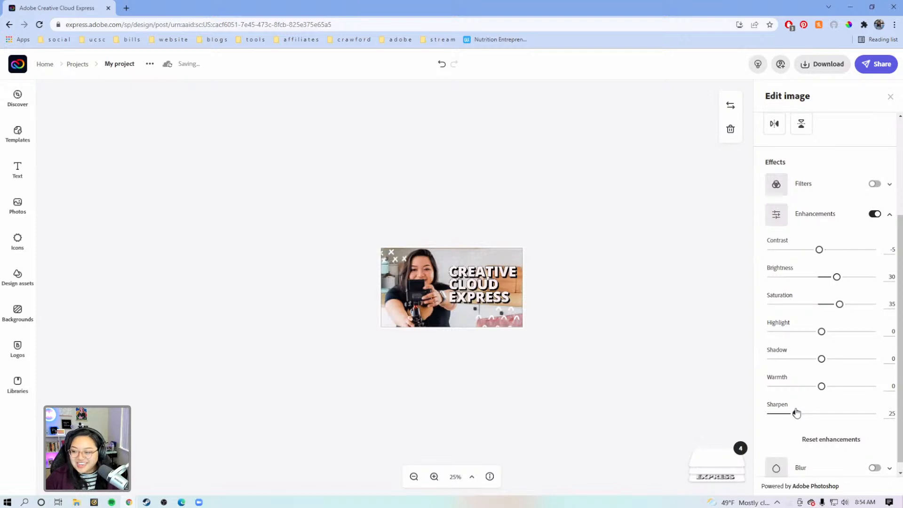
pyautogui.moveTo(797, 413); pyautogui.dragTo(785, 413)
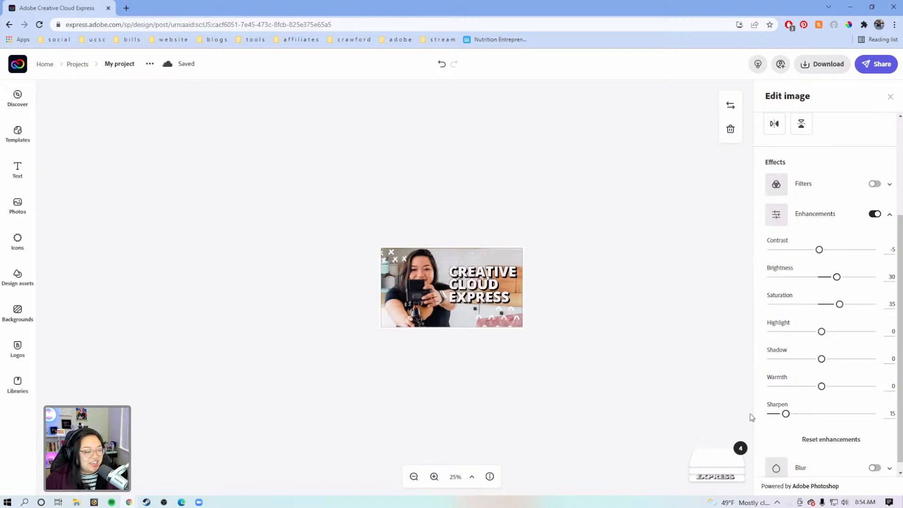
pyautogui.click(661, 388)
pyautogui.click(434, 477)
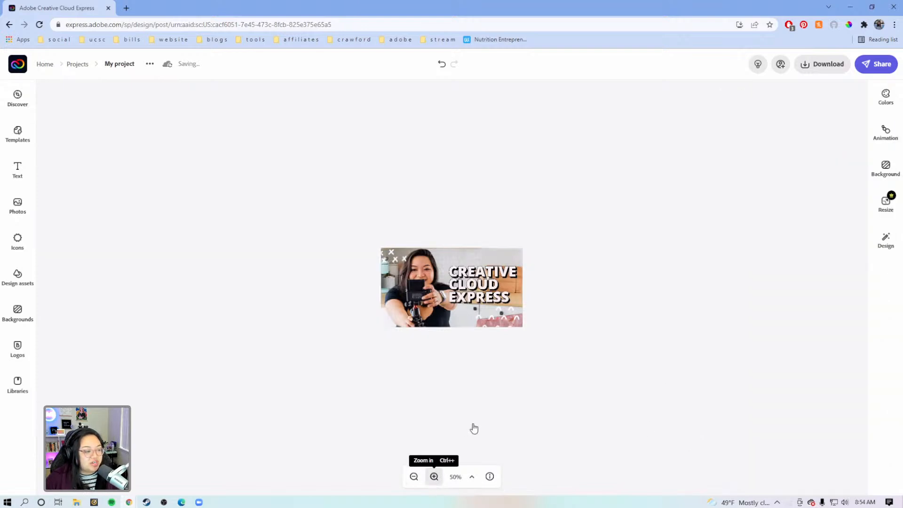
pyautogui.click(415, 480)
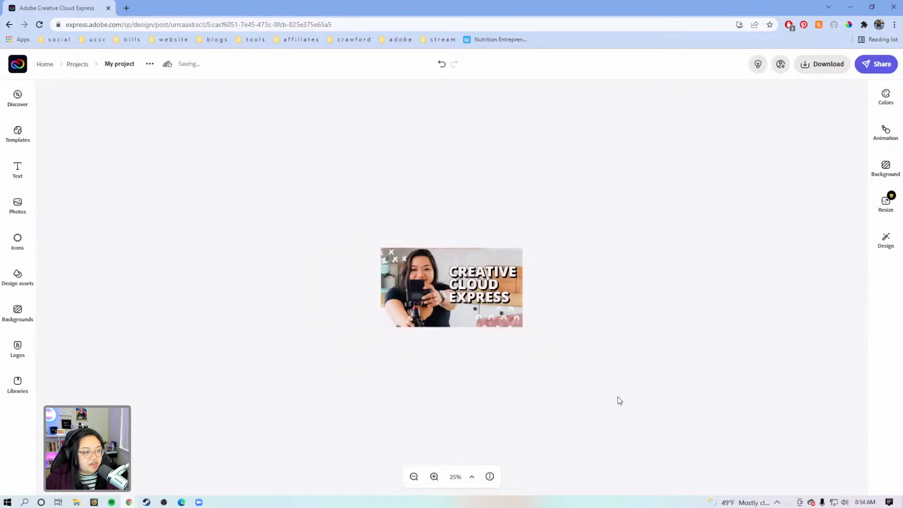